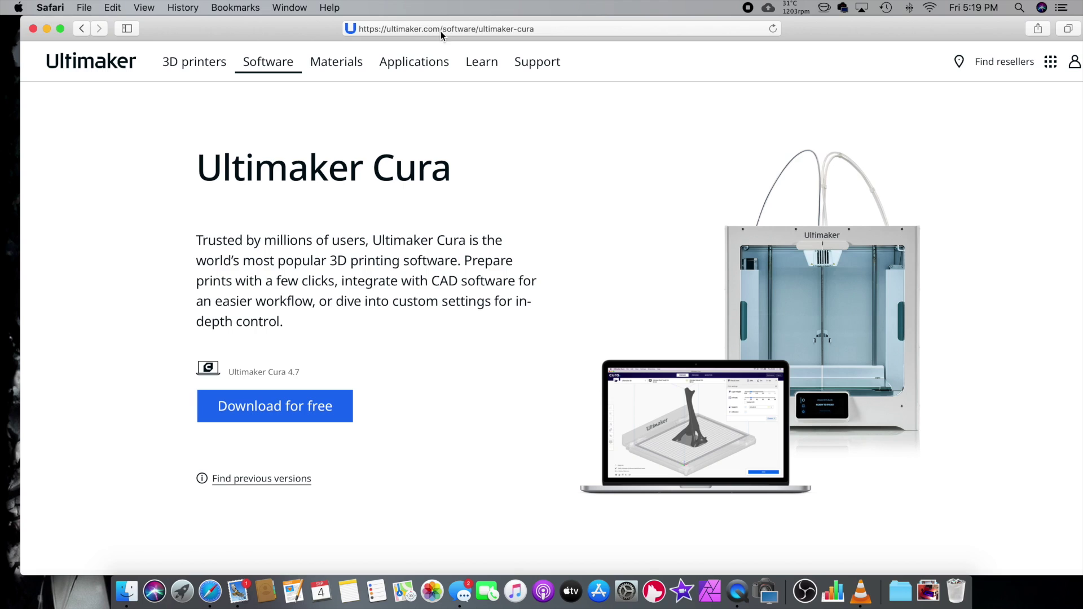
Download the 64-bit MacOS version of Ultimaker Cura 4.7 from the Ultimaker website.
mouse_move(280, 72)
click(305, 416)
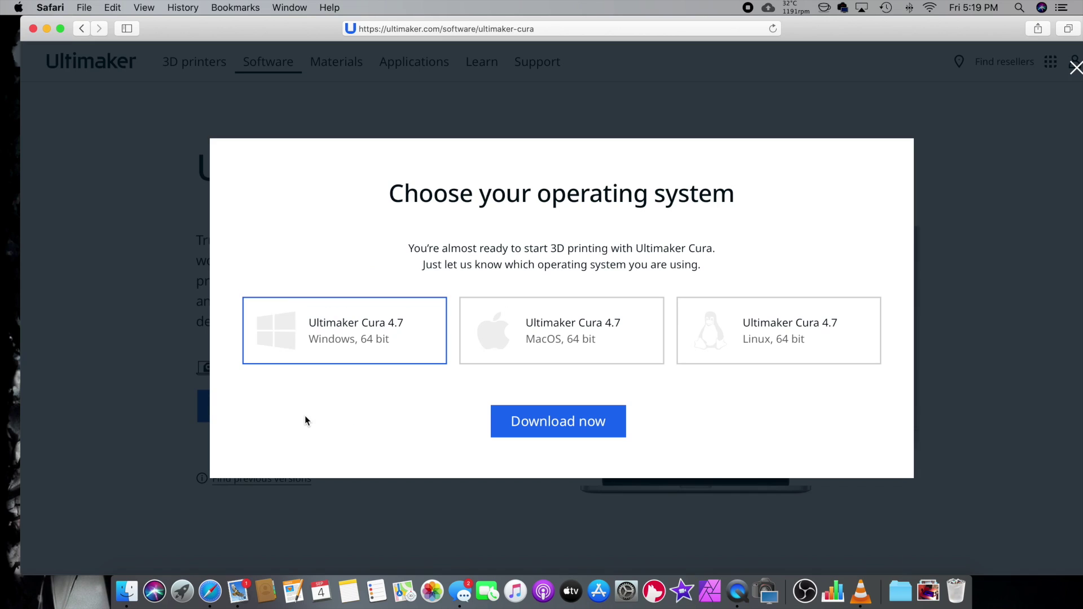
click(514, 327)
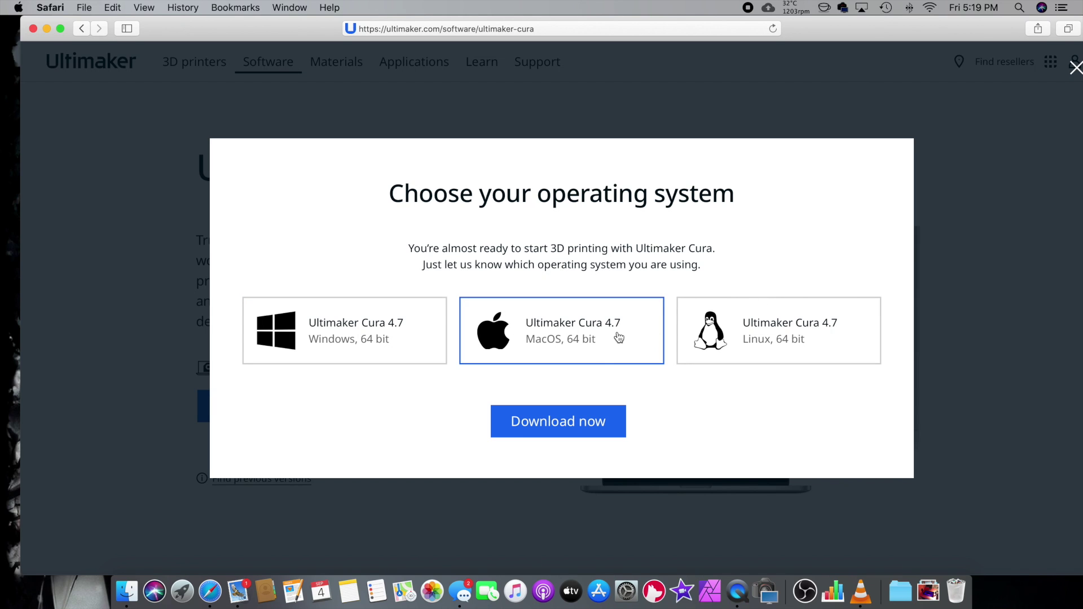
click(575, 432)
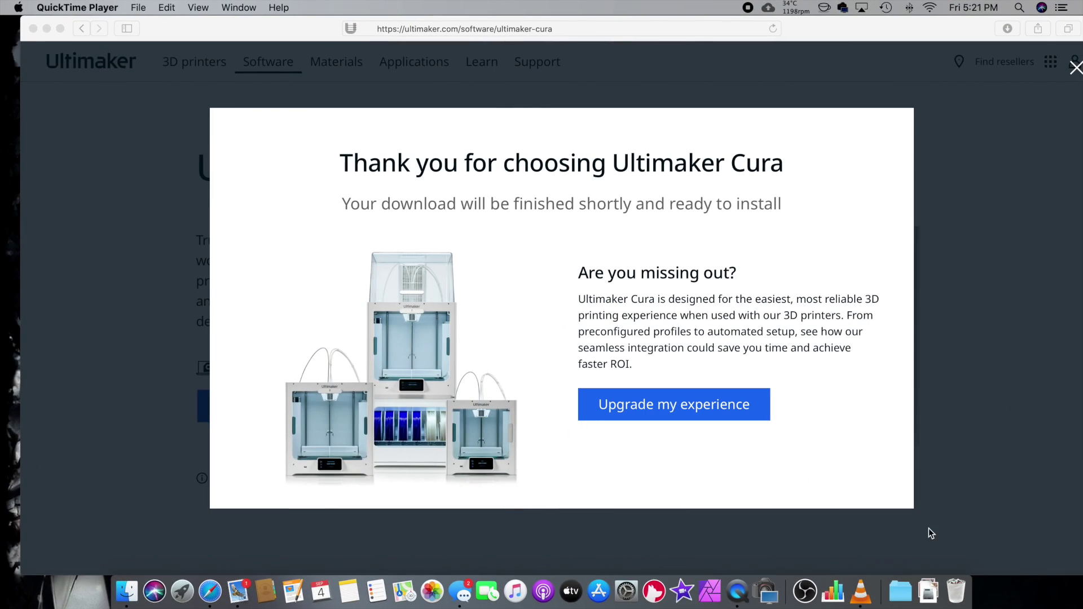
Open Ultimaker_Cura-4.7.0-Darwin.dmg from the Downloads folder and copy Ultimaker Cura into the Applications folder.
click(928, 590)
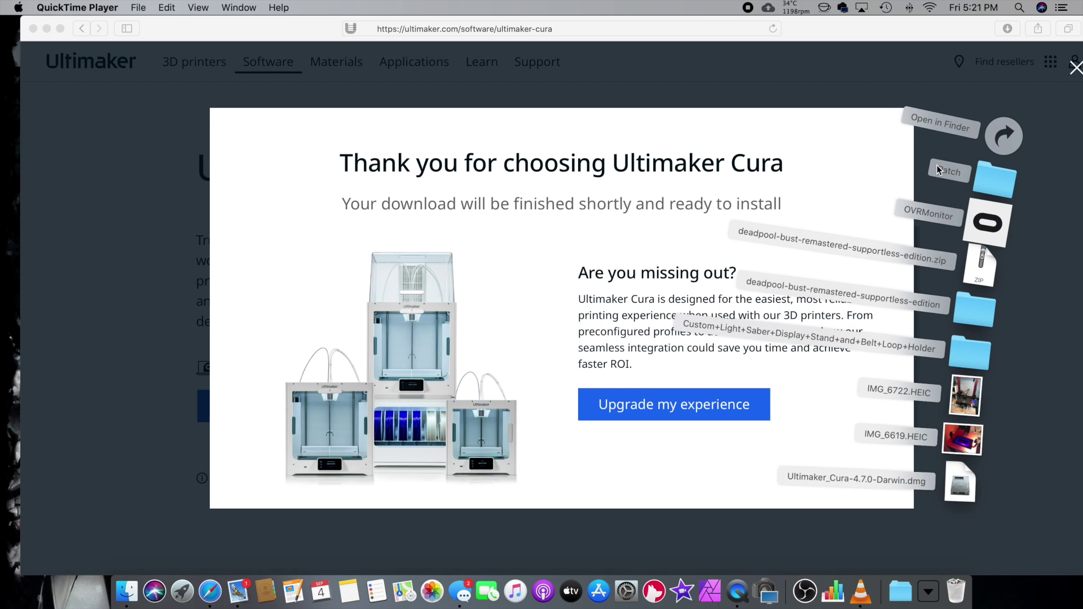
click(991, 151)
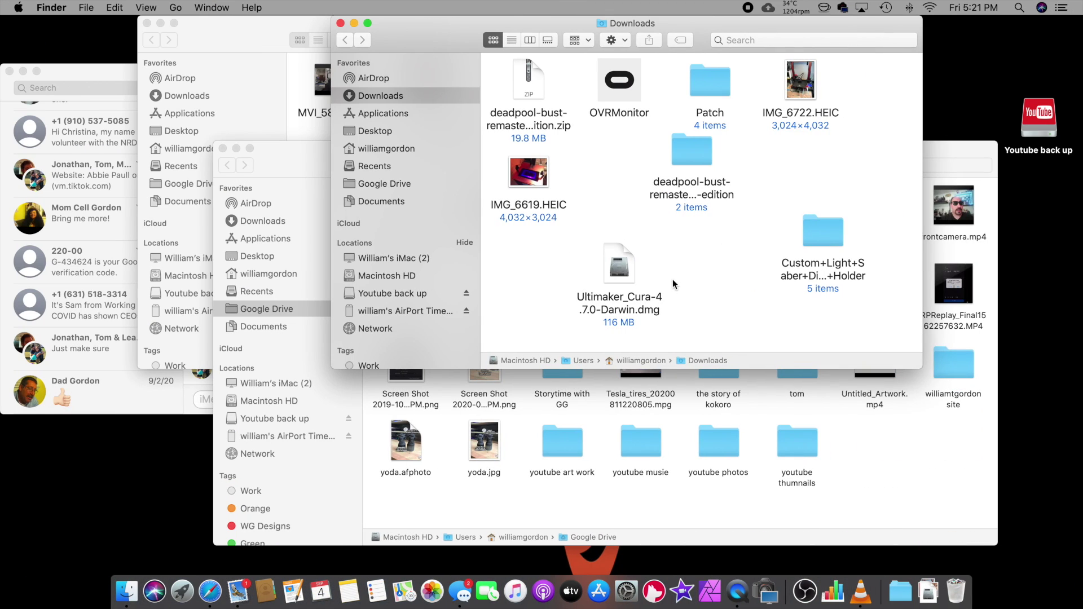
click(617, 270)
double_click(617, 271)
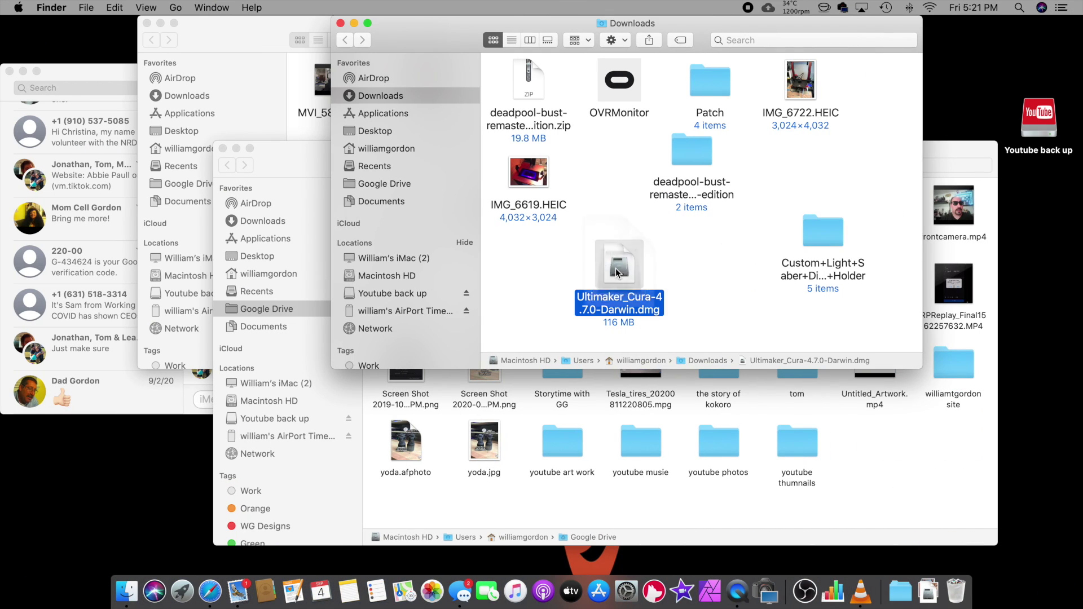
click(629, 221)
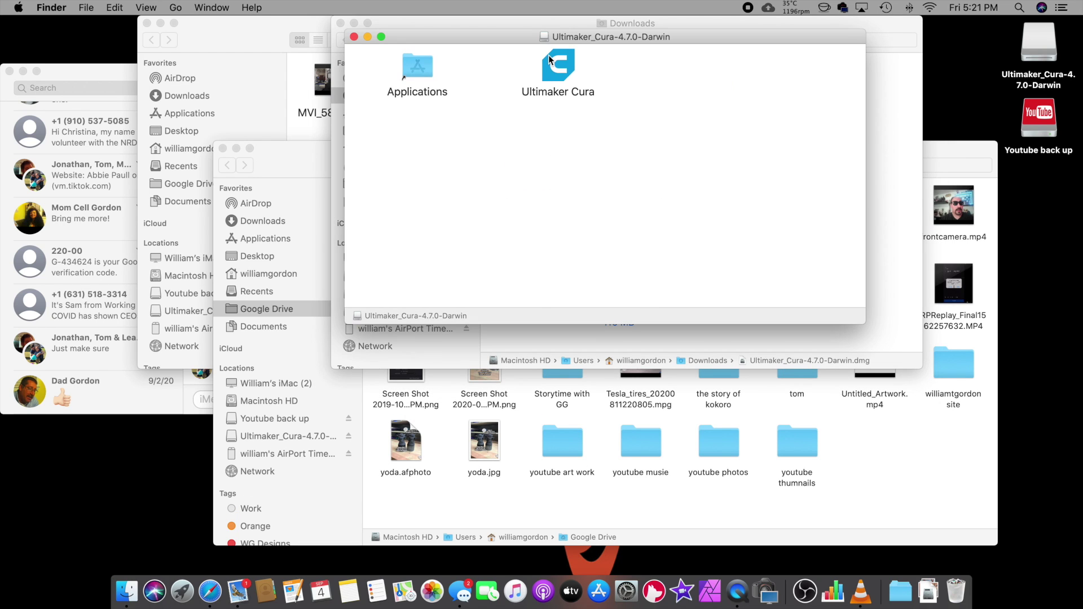
drag(548, 55, 419, 74)
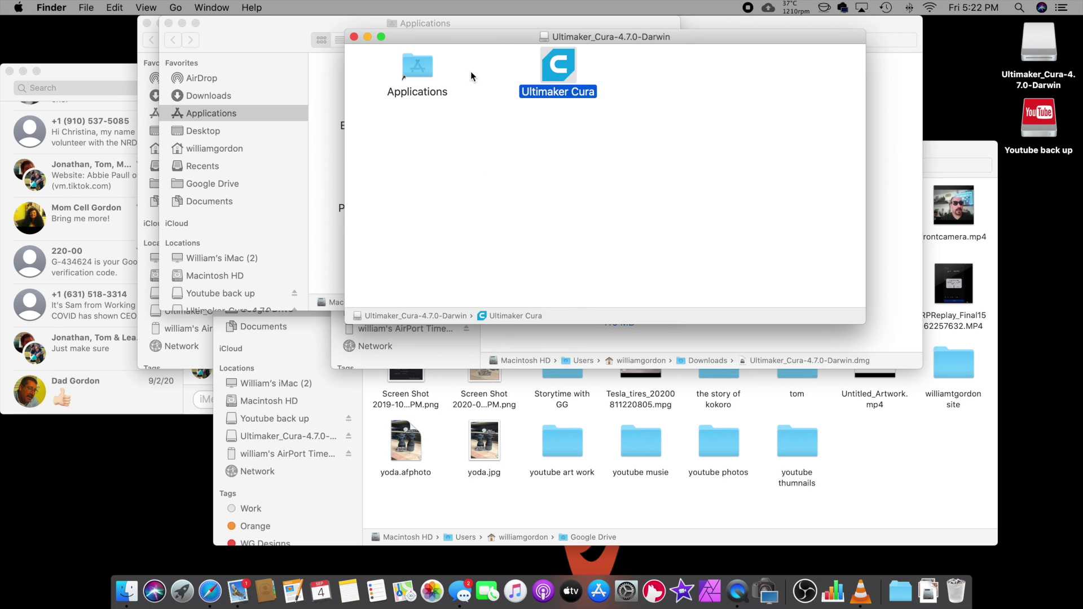
Try to launch the installed Ultimaker Cura from Launchpad.
click(182, 587)
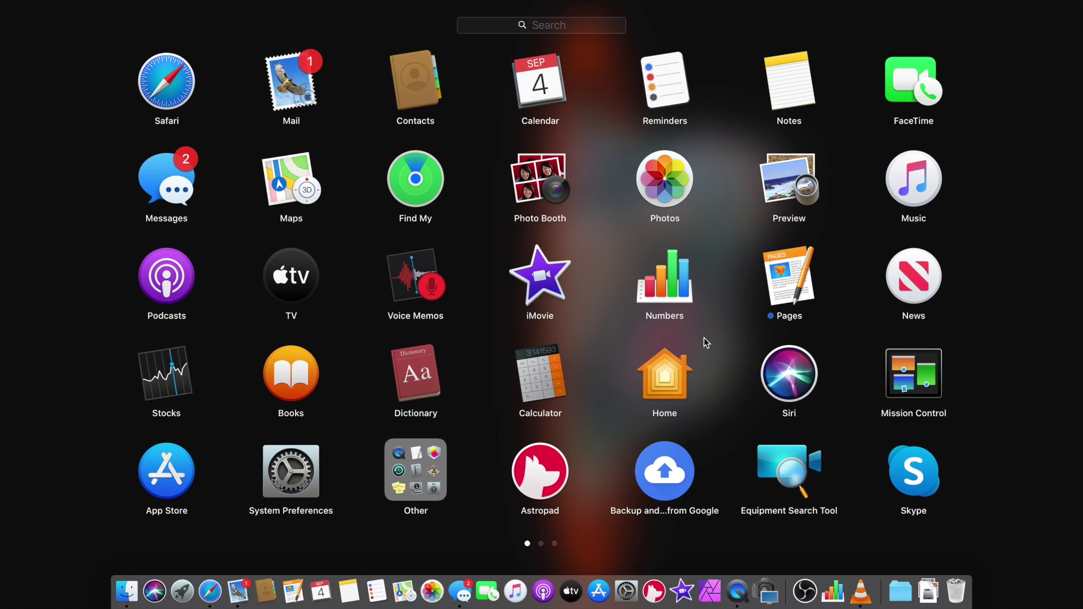
scroll(705, 338, right, 3)
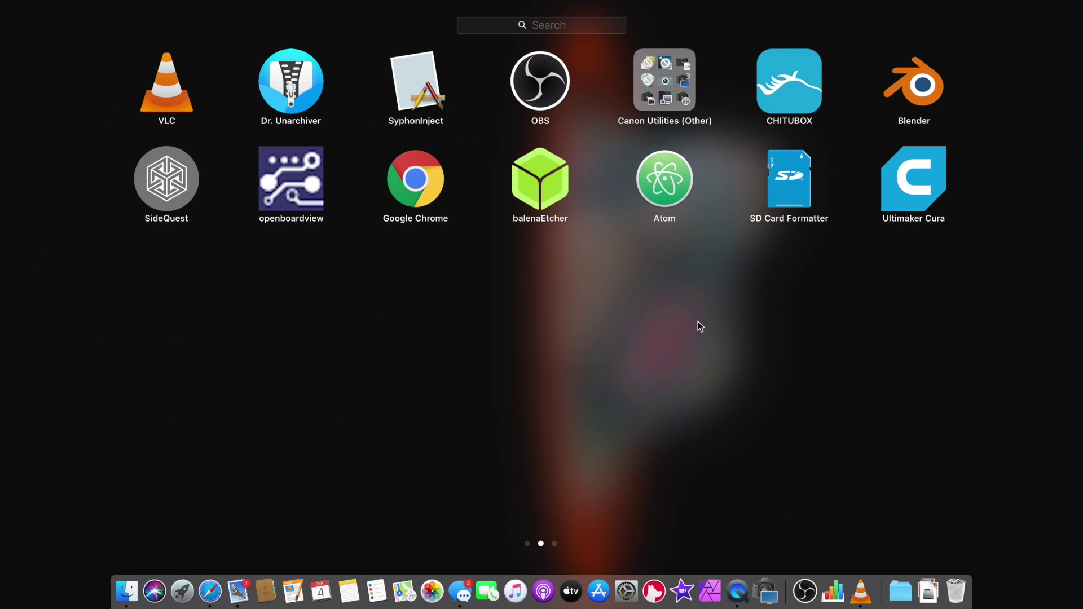
click(913, 182)
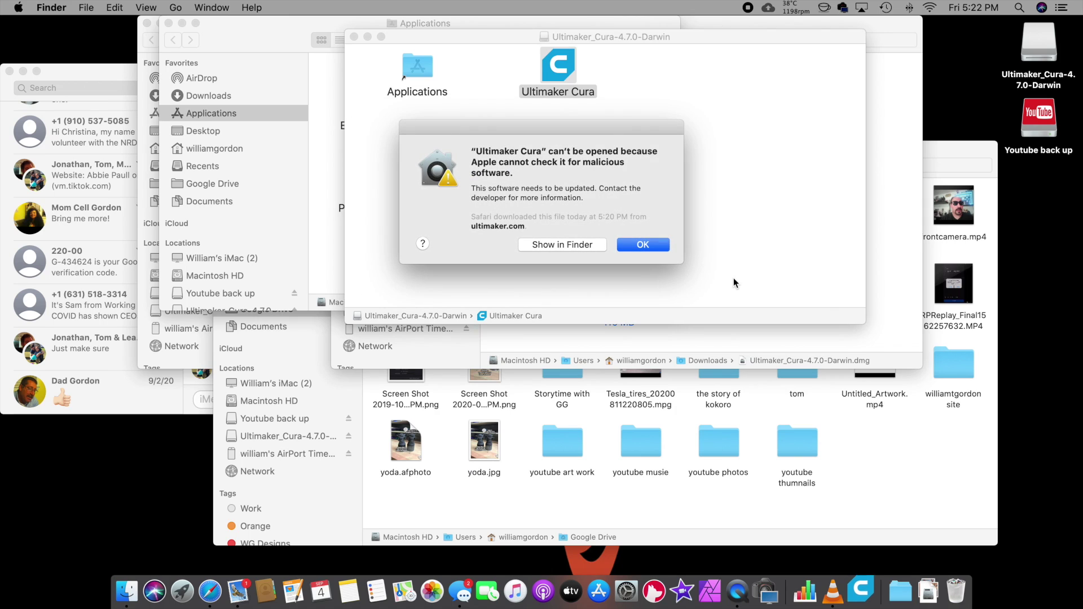
click(642, 244)
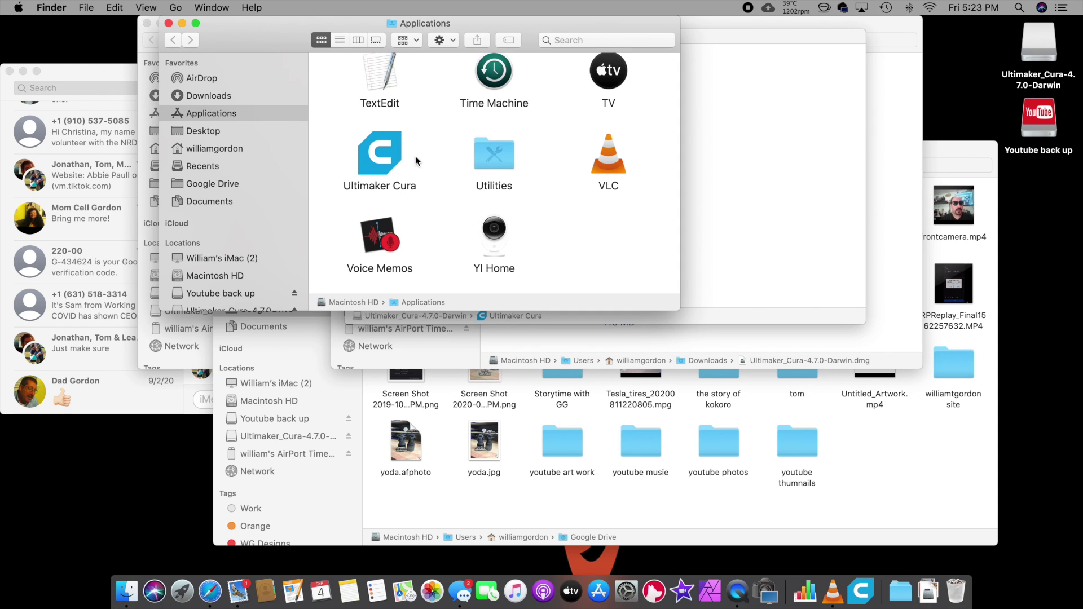
Open Ultimaker Cura from the Applications folder, overriding the macOS malicious-software warning.
right_click(378, 152)
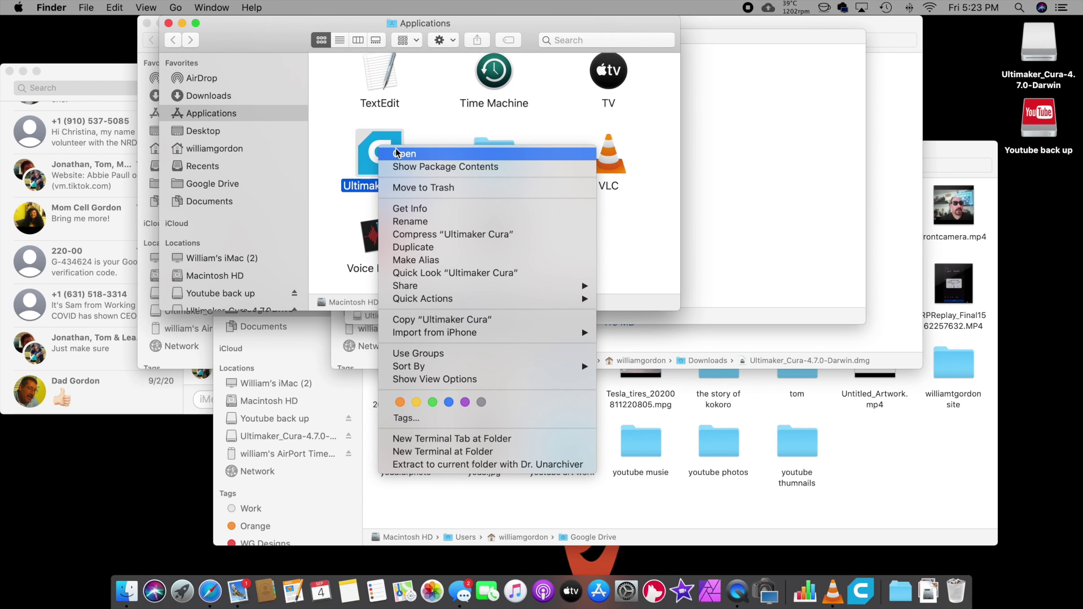
click(397, 154)
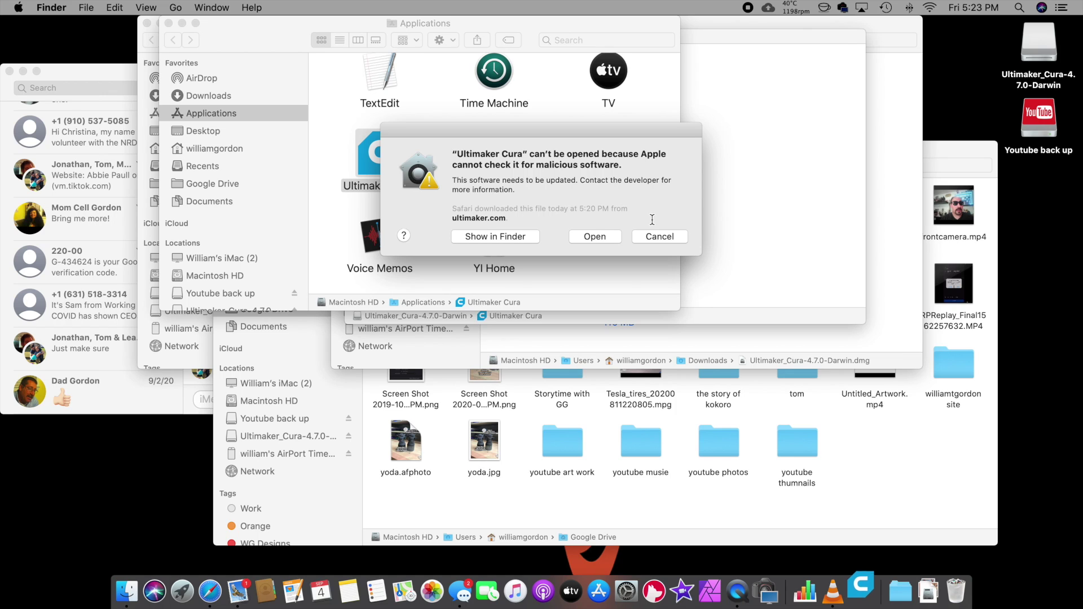
click(603, 238)
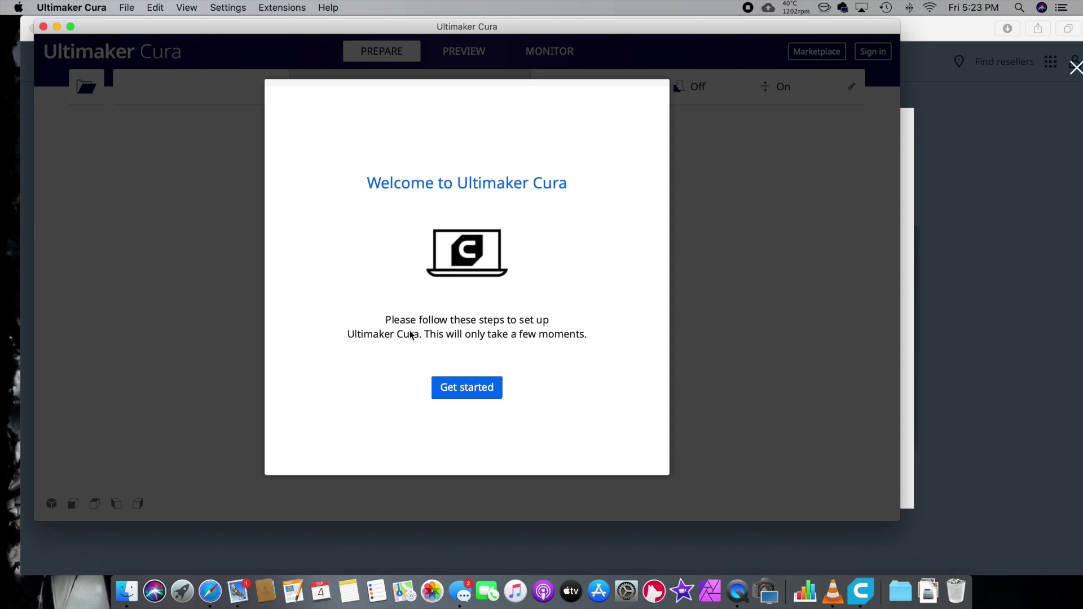
Start the Cura setup, accept the user agreement, and continue past the release notes without signing in to an Ultimaker account.
click(488, 388)
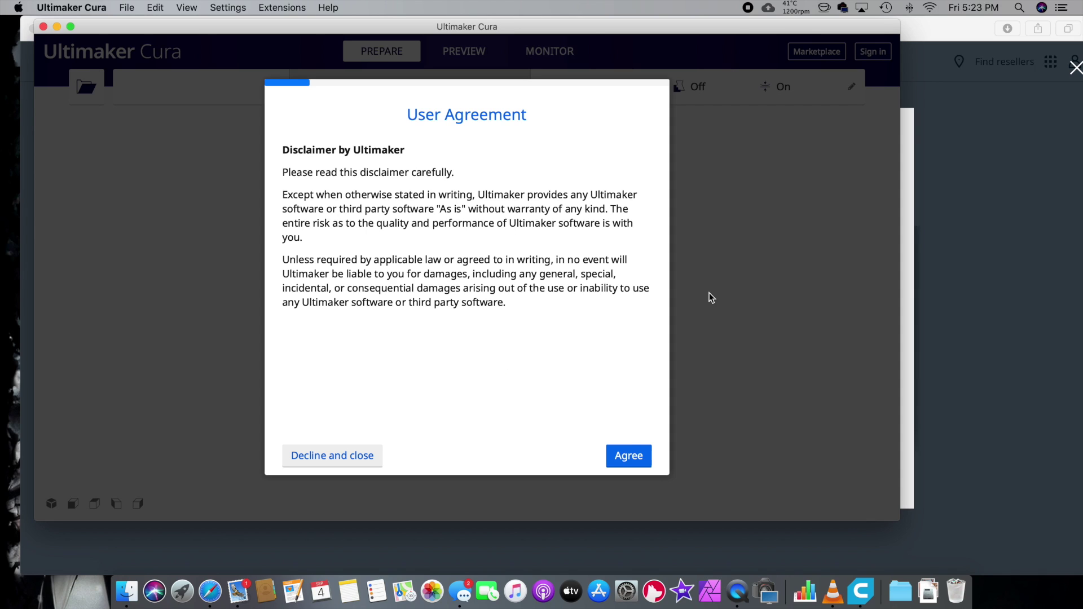
click(628, 455)
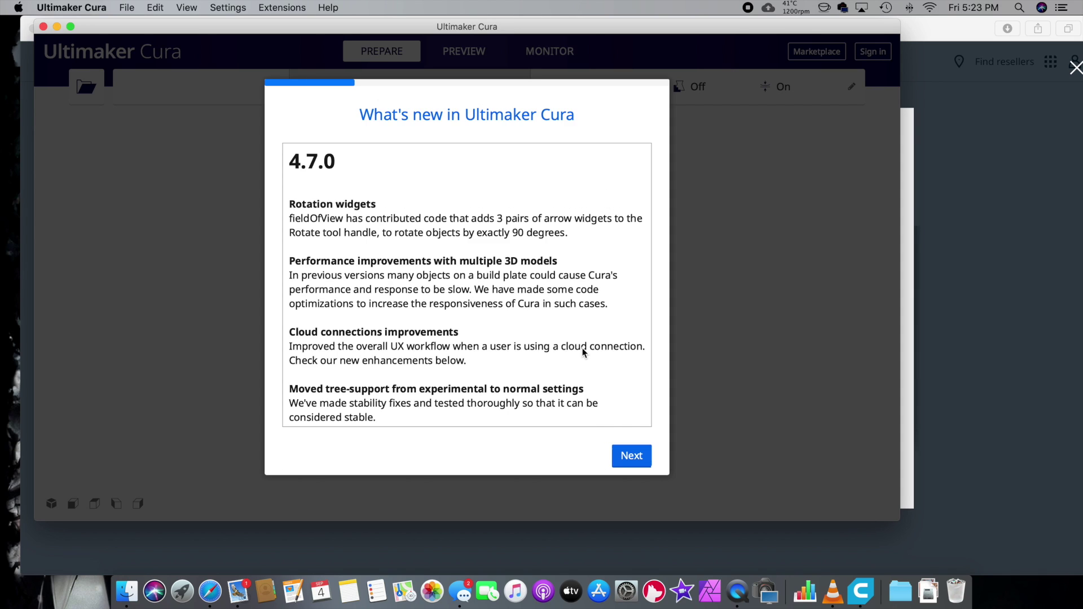
click(631, 456)
click(630, 455)
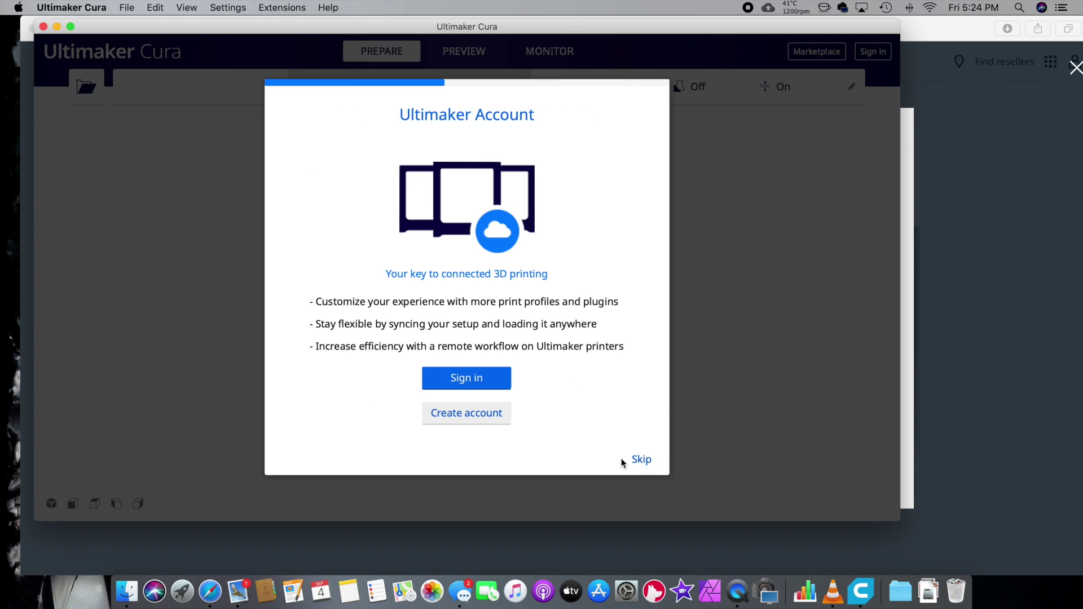
click(642, 460)
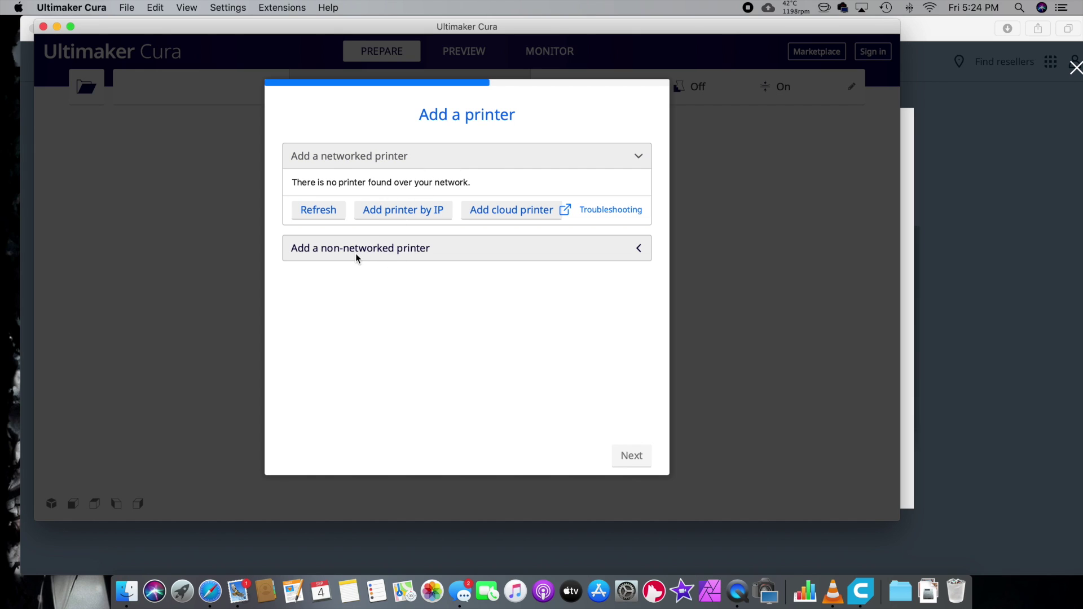
Add the Creality3D Creality Ender-3 as a non-networked printer and accept its default machine settings.
click(377, 251)
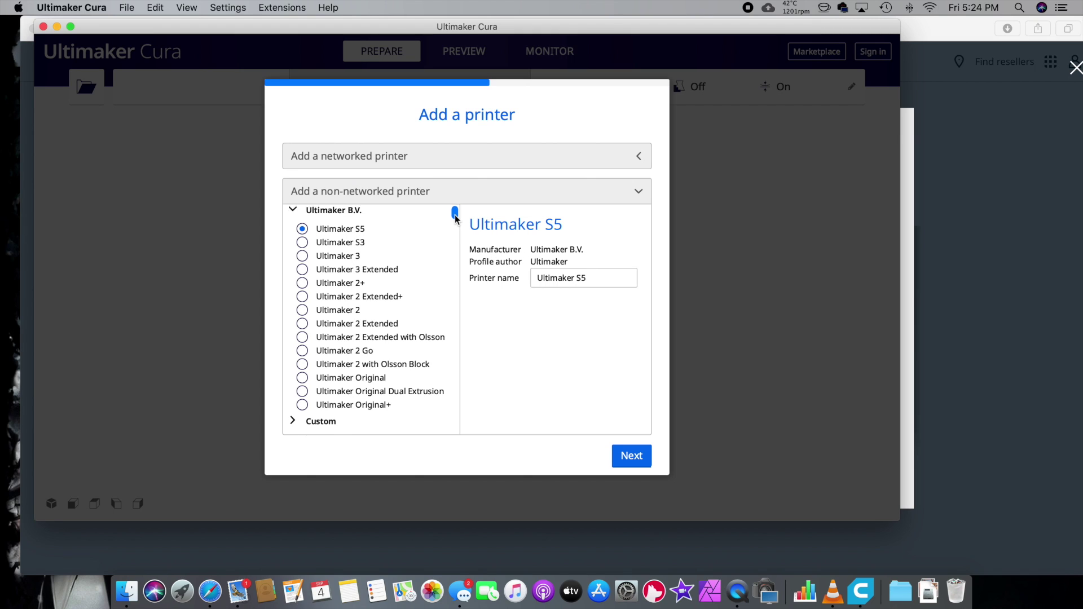
drag(456, 218, 454, 284)
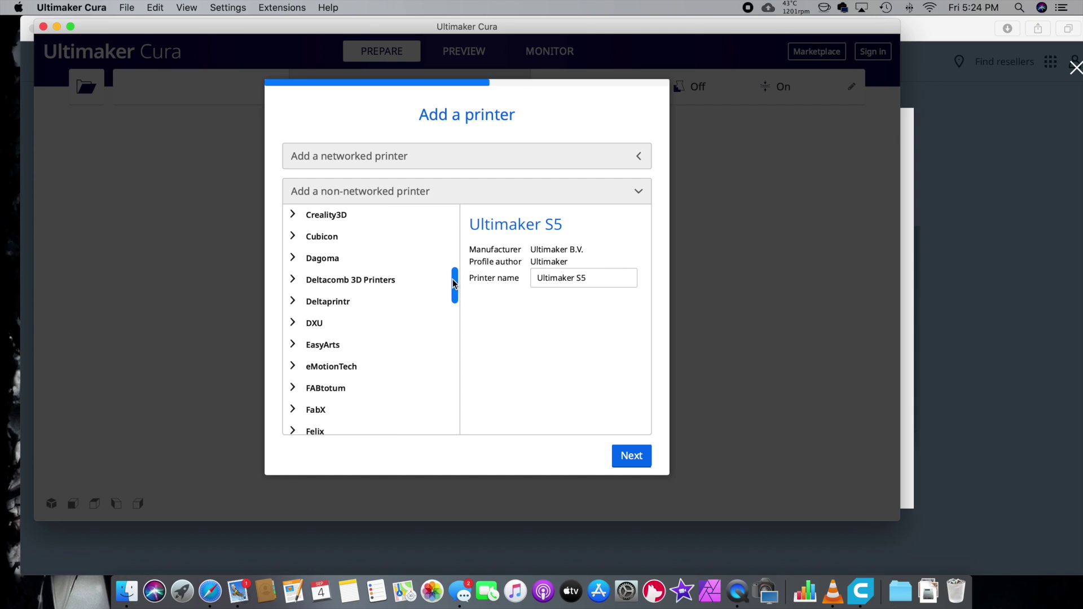
click(293, 217)
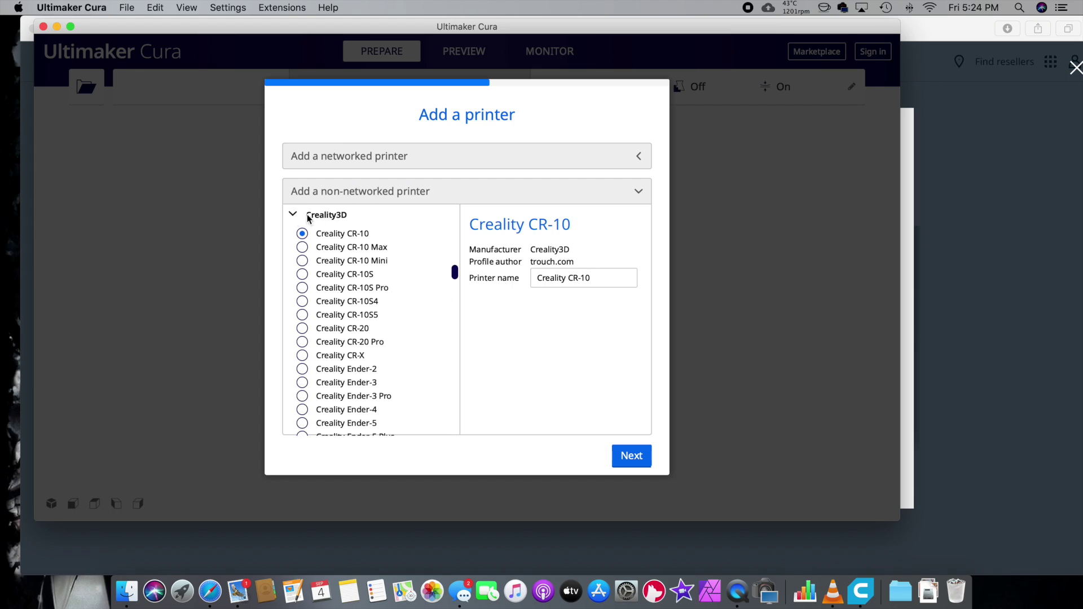
scroll(336, 298, down, 3)
click(303, 293)
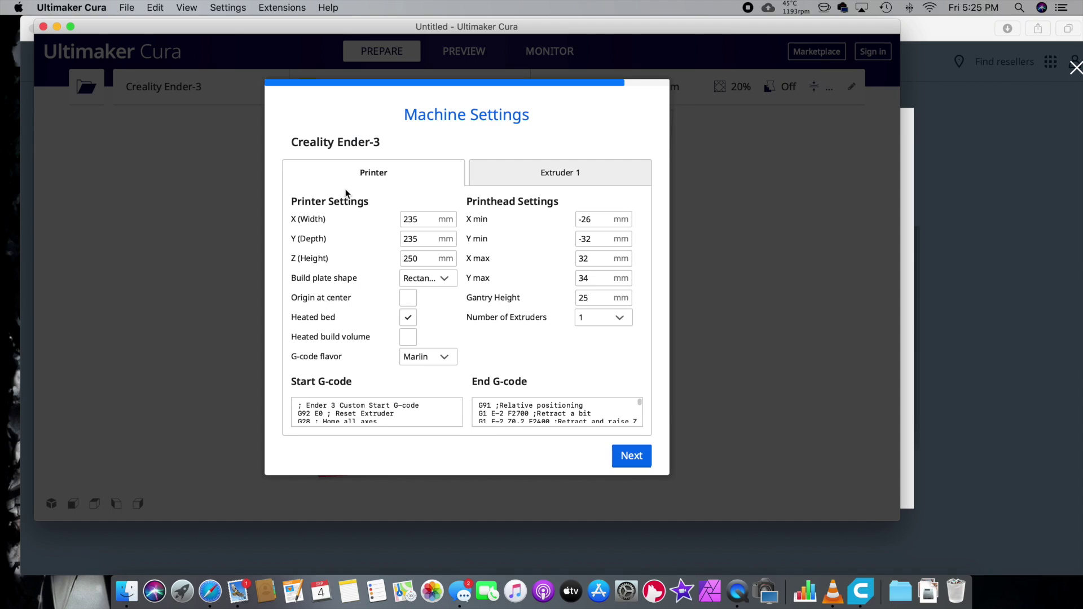
click(632, 456)
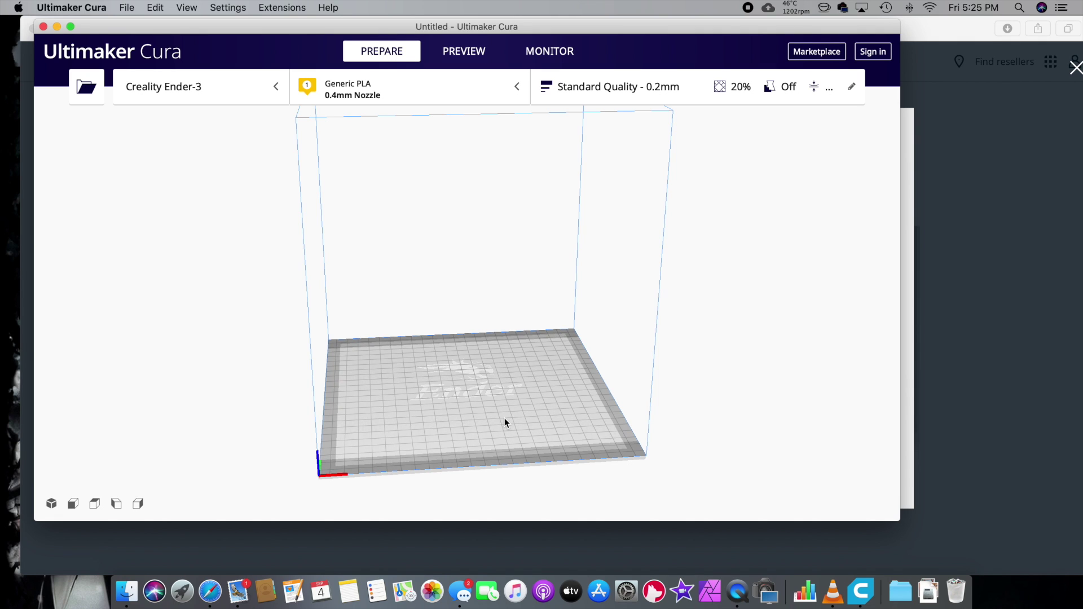
Orbit the 3D view to examine the empty Ender-3 build plate from above and from different sides.
mouse_move(515, 416)
right_down()
mouse_move(590, 437)
mouse_move(517, 429)
mouse_move(493, 468)
mouse_move(548, 435)
mouse_move(510, 391)
mouse_move(503, 413)
right_up()
right_drag(515, 370, 426, 378)
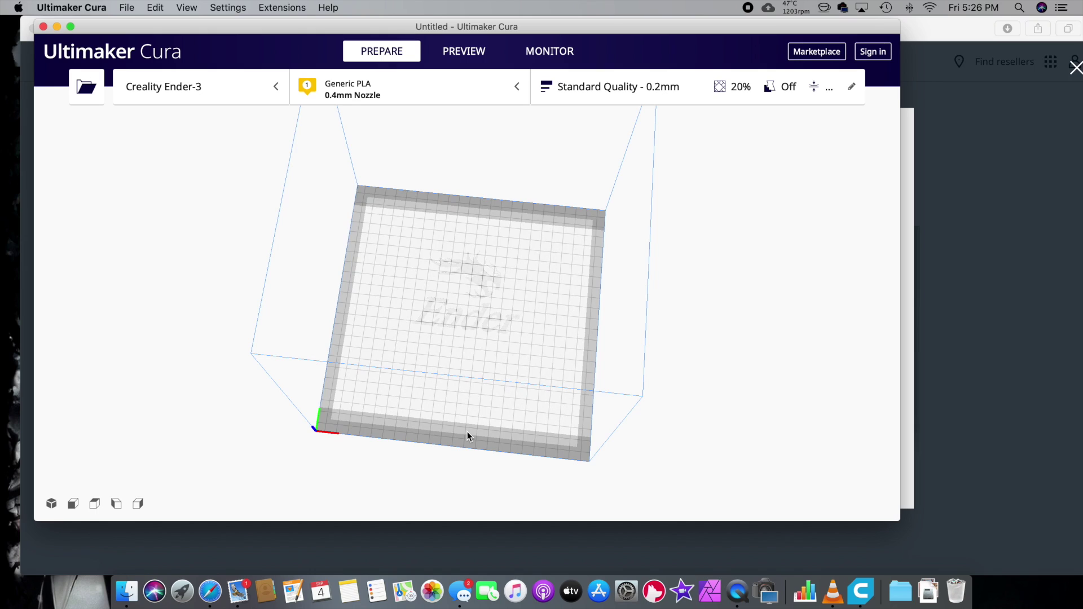
right_drag(478, 415, 513, 399)
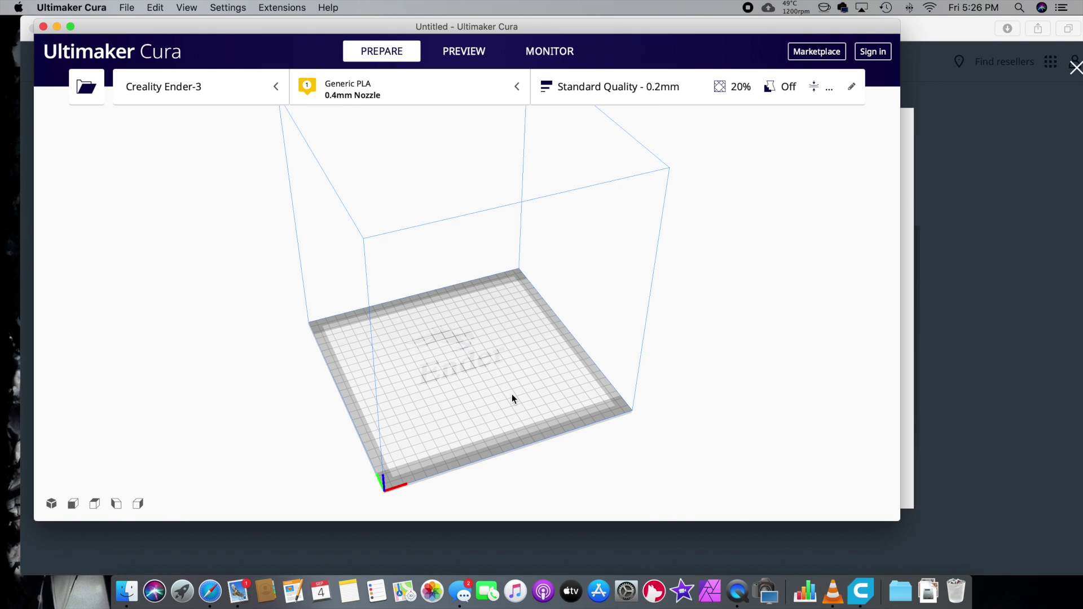
right_drag(520, 379, 499, 370)
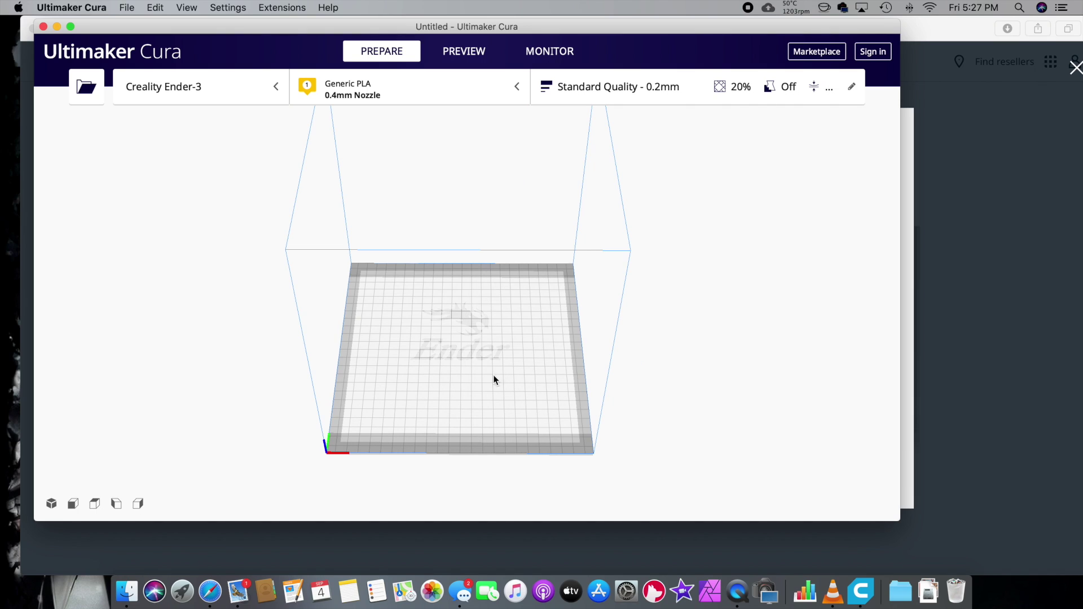
right_click(460, 359)
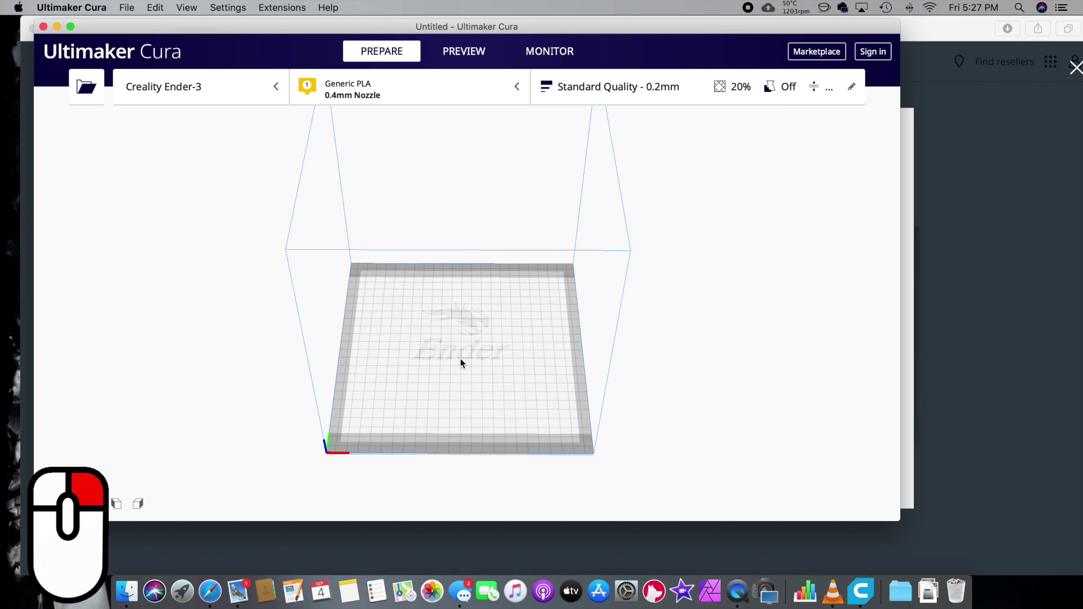
right_drag(459, 361, 490, 374)
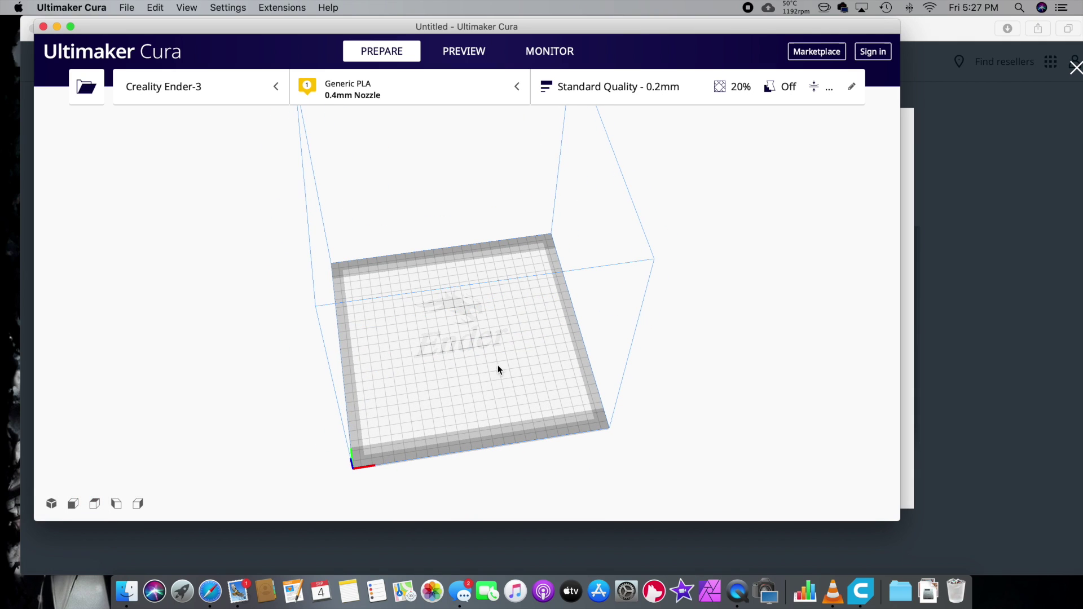
ctrl+drag(480, 354, 522, 372)
Zoom in and out repeatedly on the empty build plate to view it up close and as a whole.
scroll(505, 386, up, 5)
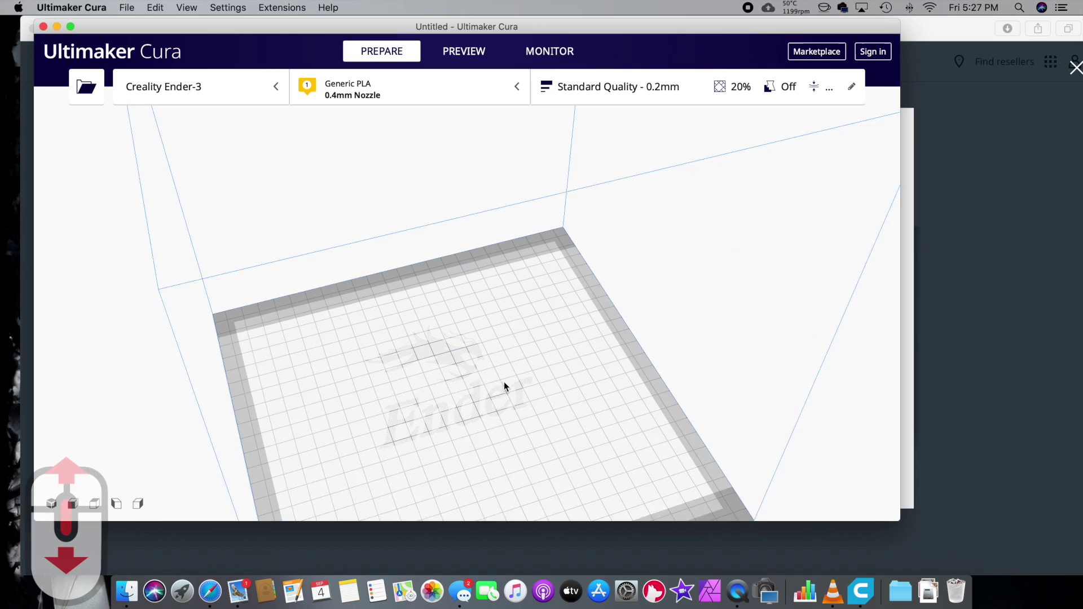
scroll(504, 387, down, 8)
scroll(505, 387, up, 8)
scroll(505, 386, down, 6)
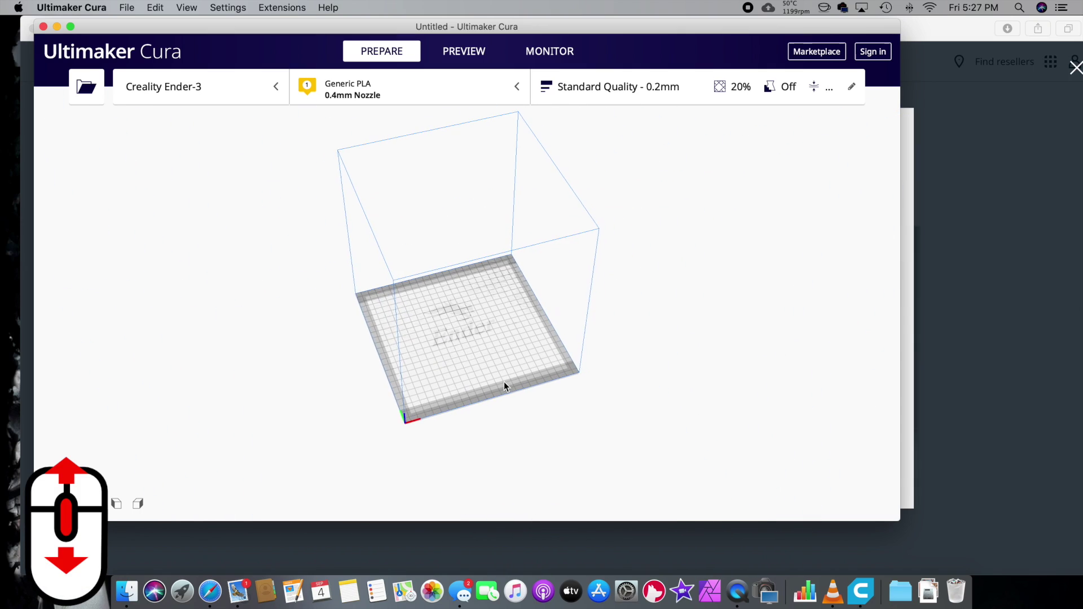
scroll(505, 387, up, 8)
scroll(505, 386, down, 5)
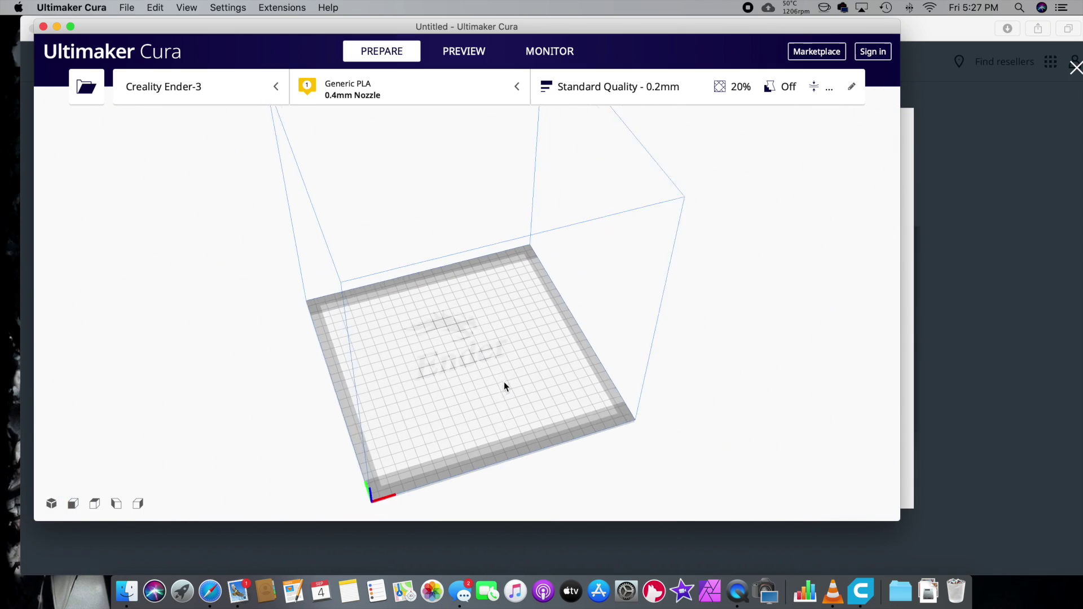
scroll(505, 386, up, 5)
scroll(505, 386, down, 5)
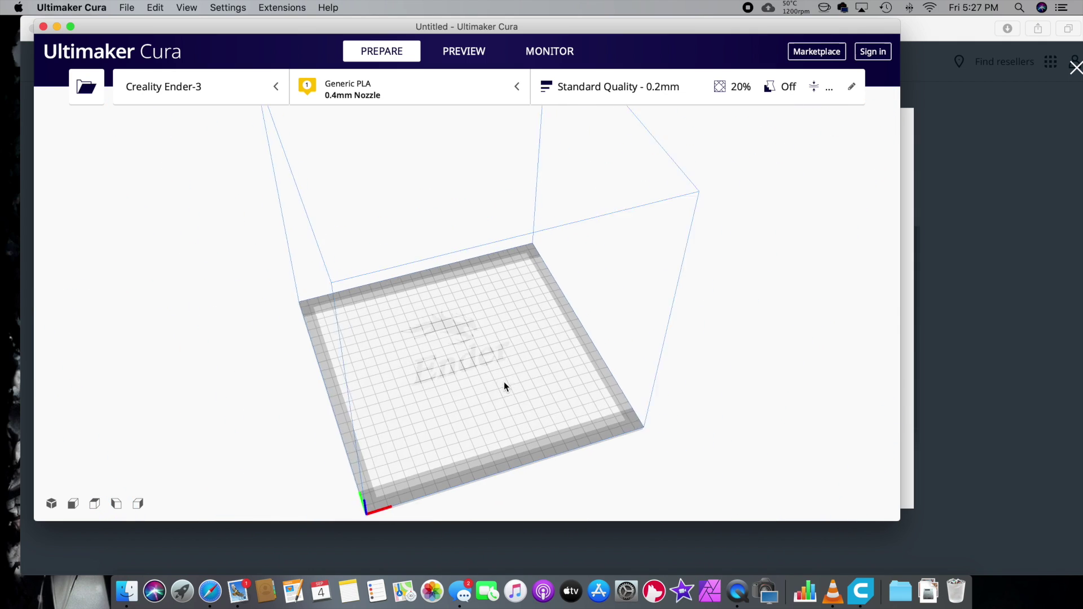
Pan across the build plate, then rotate and zoom the view to inspect the printing area.
shift+drag(464, 376, 350, 320)
right_drag(351, 319, 451, 320)
scroll(430, 336, up, 5)
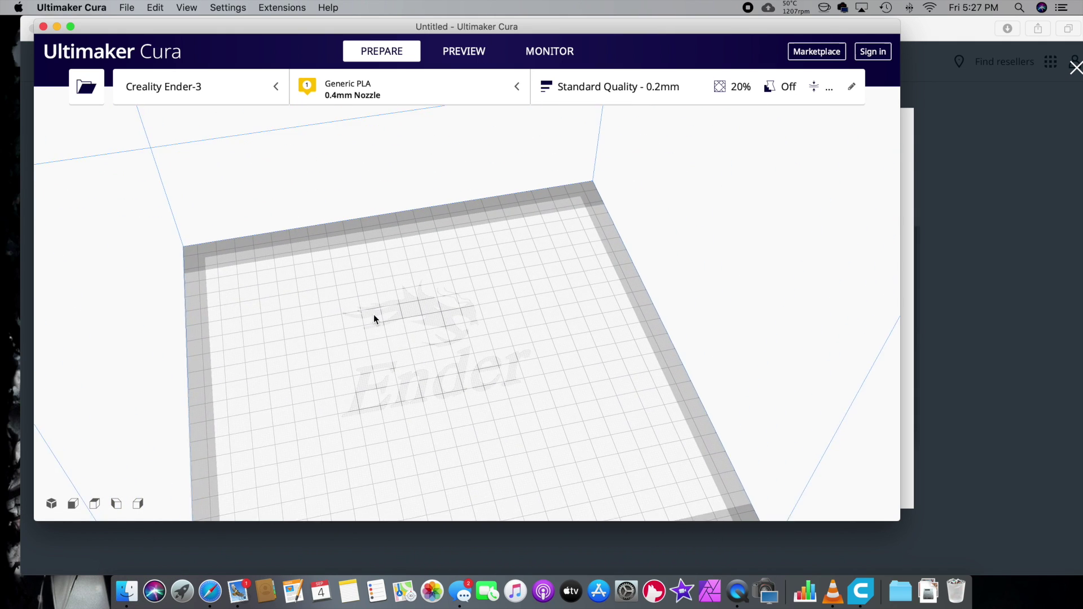
right_drag(373, 314, 513, 343)
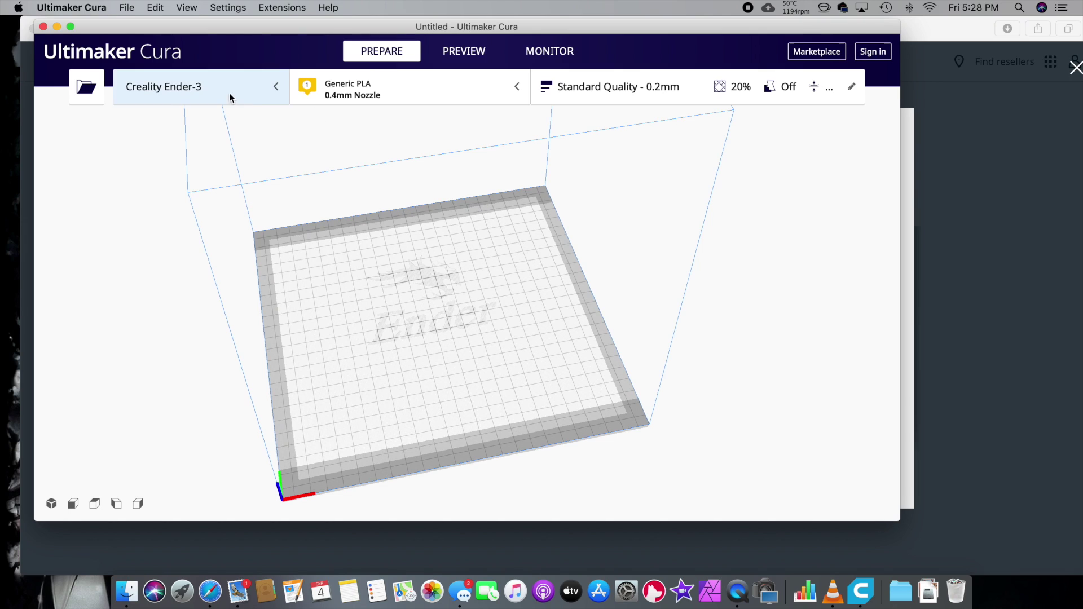
Open the material manager from the Ender-3's material configuration and create a new custom material based on Generic PLA.
click(351, 95)
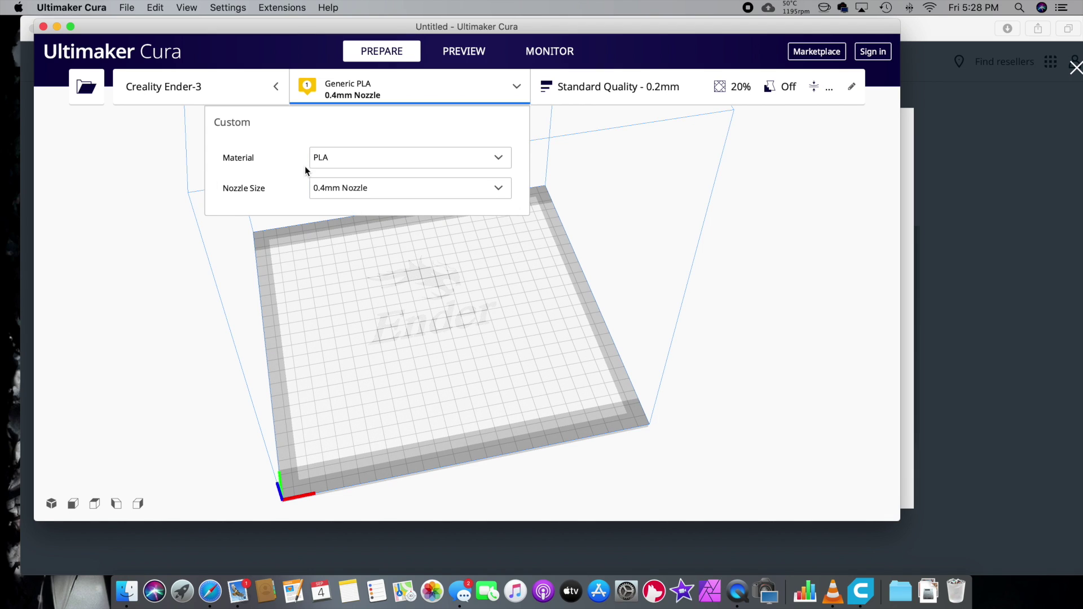
click(350, 160)
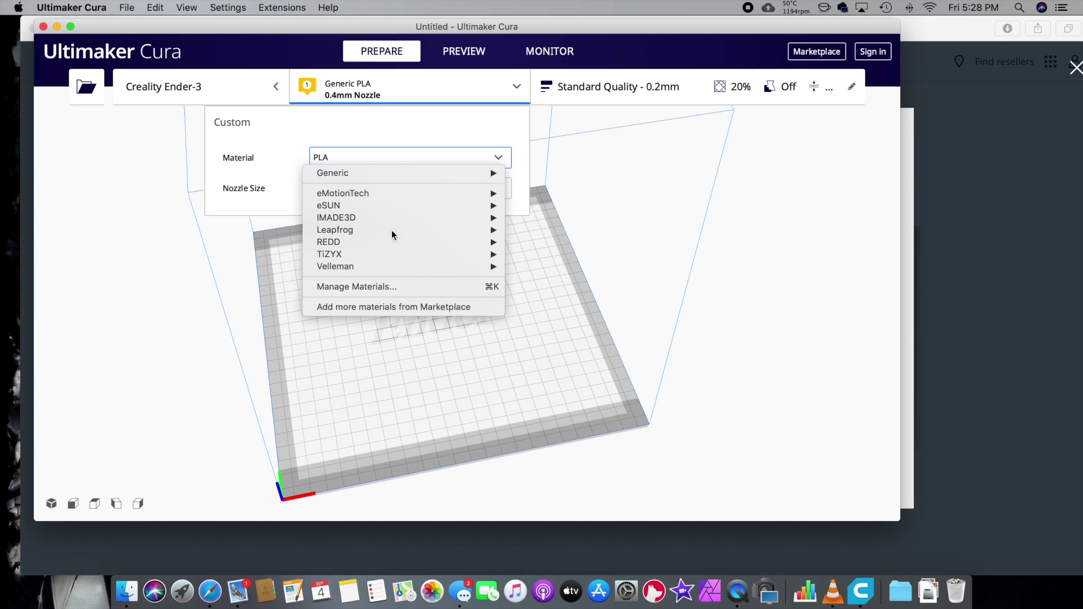
mouse_move(386, 171)
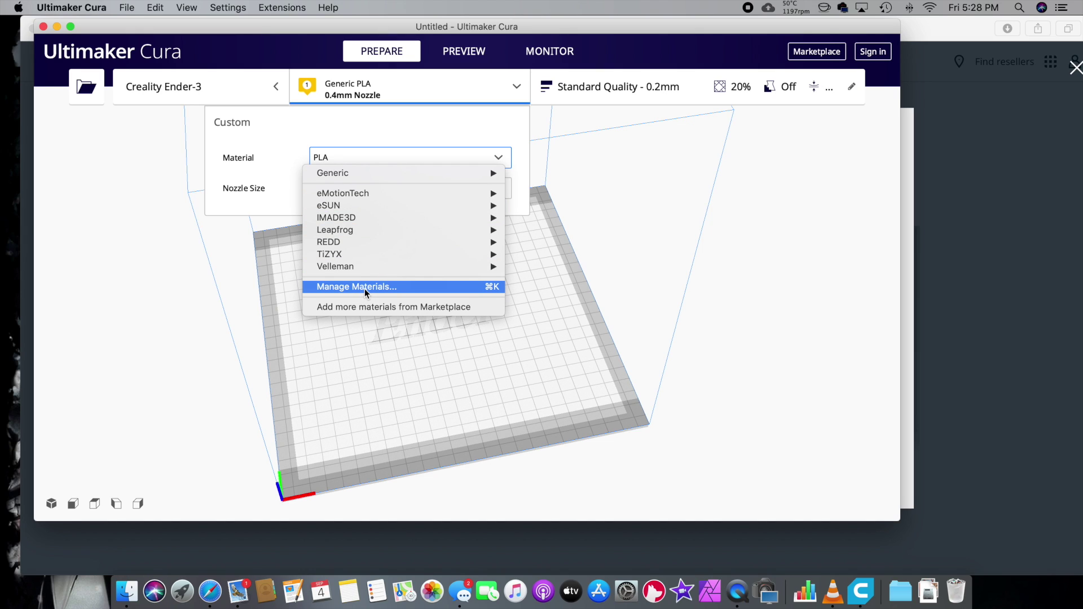
click(364, 288)
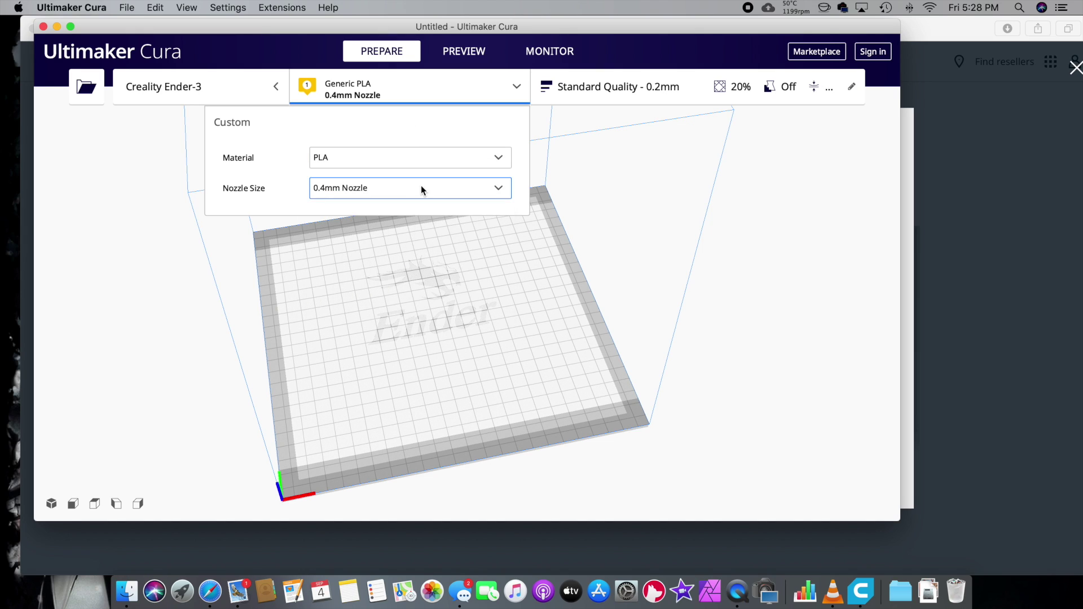
click(467, 161)
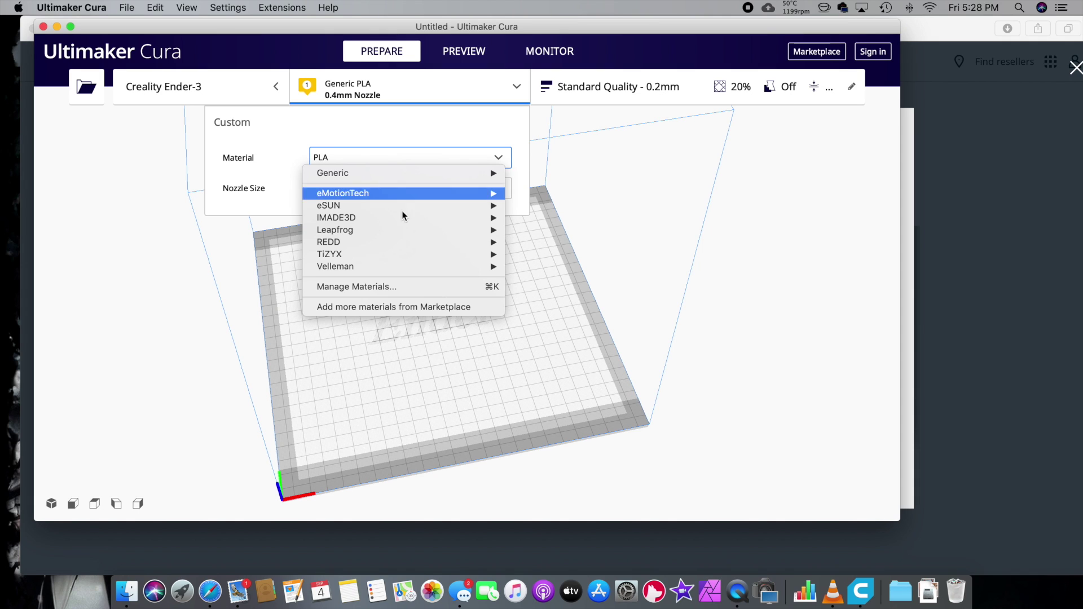
click(371, 286)
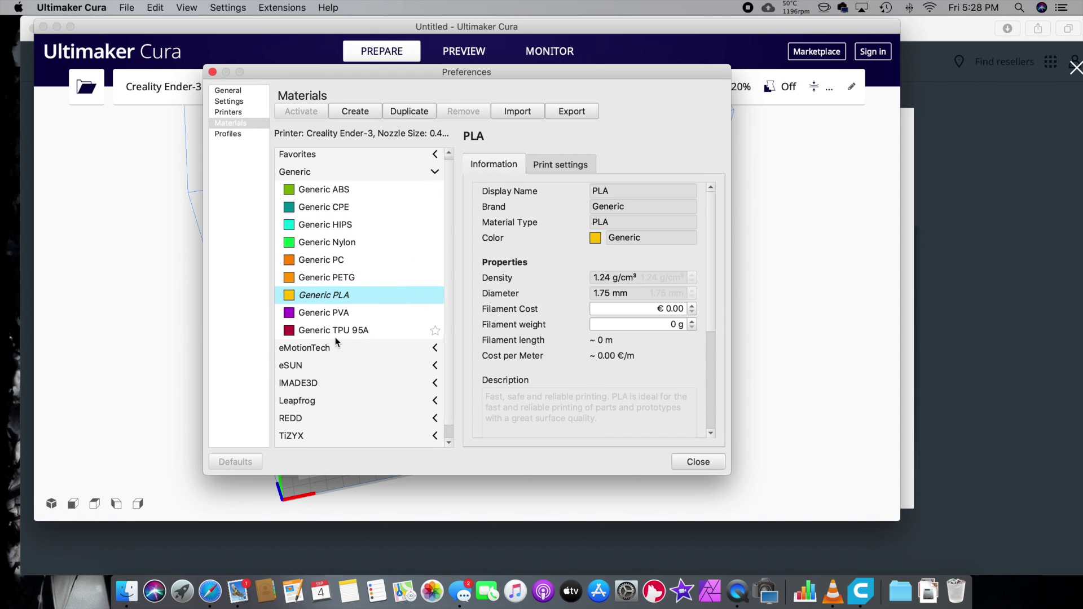
click(346, 112)
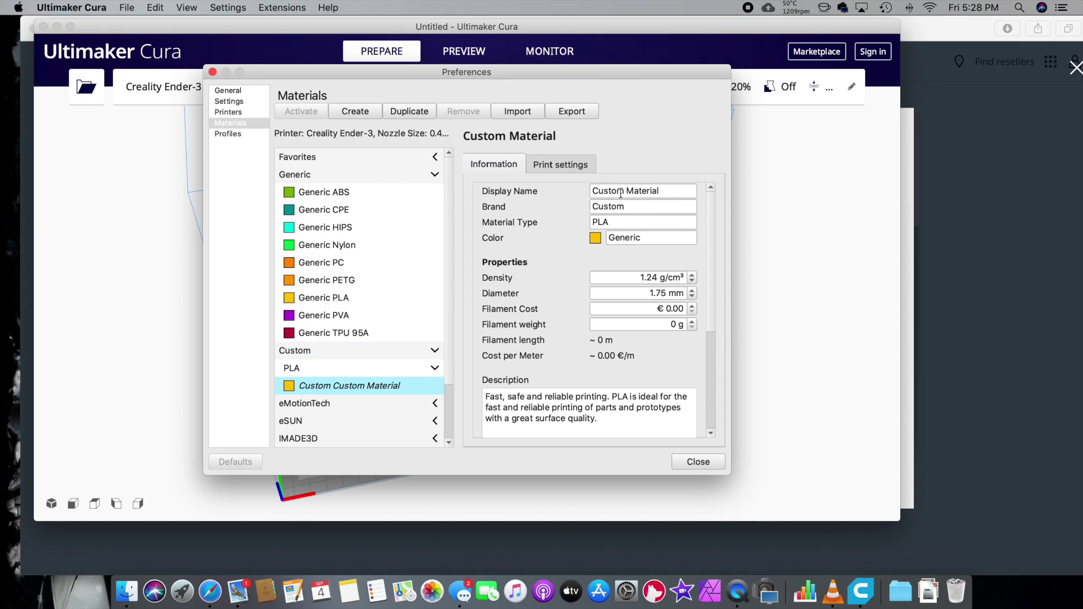
Set the new material's display name to techbear and its brand to Techbear.
click(651, 190)
key(super+a)
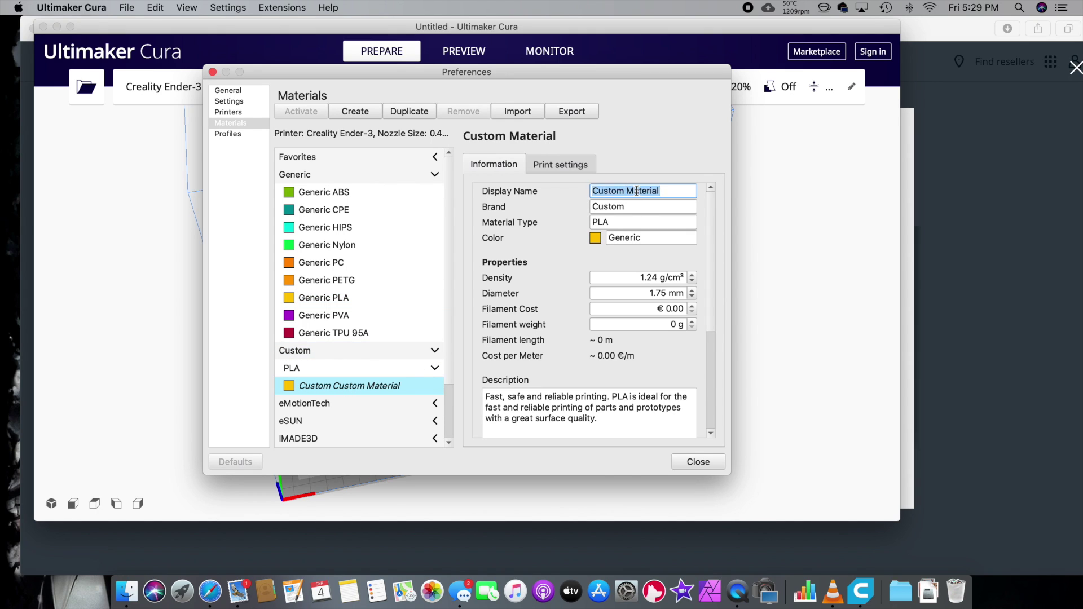
text(techbear)
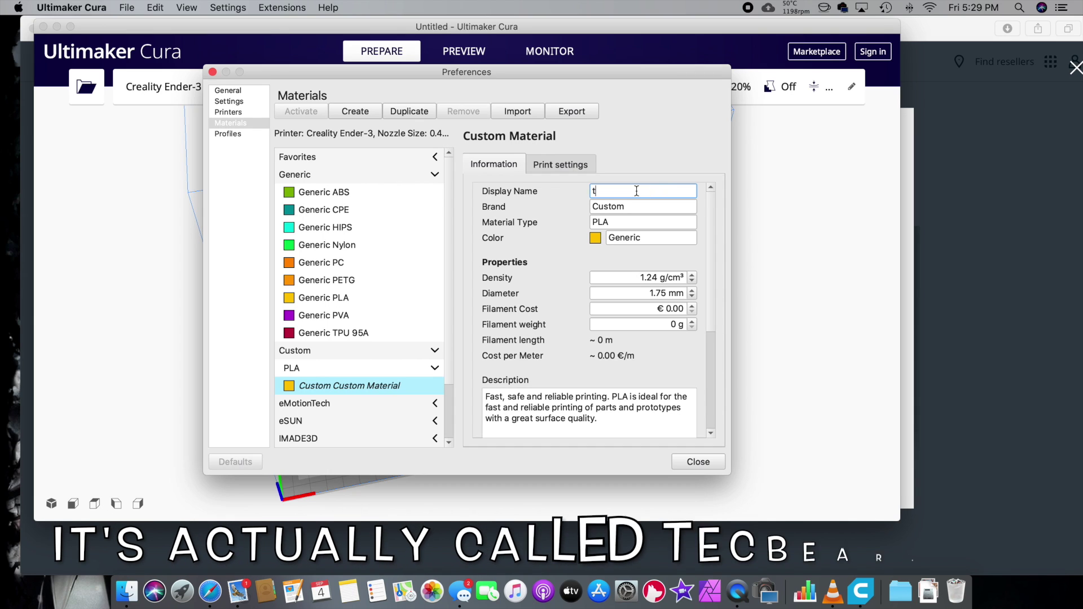
key(Tab)
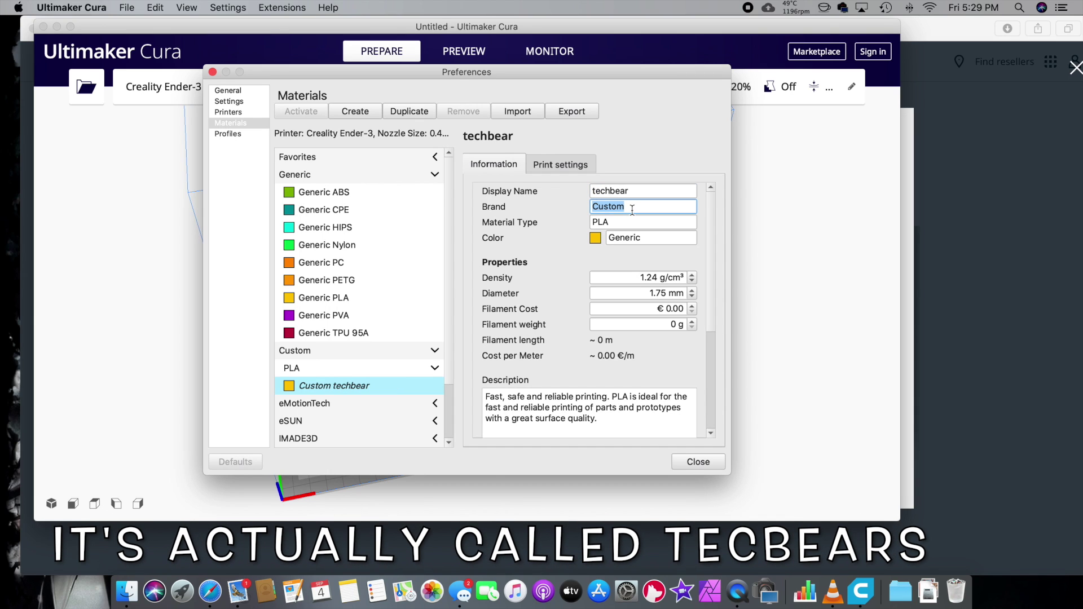
text(Techbear)
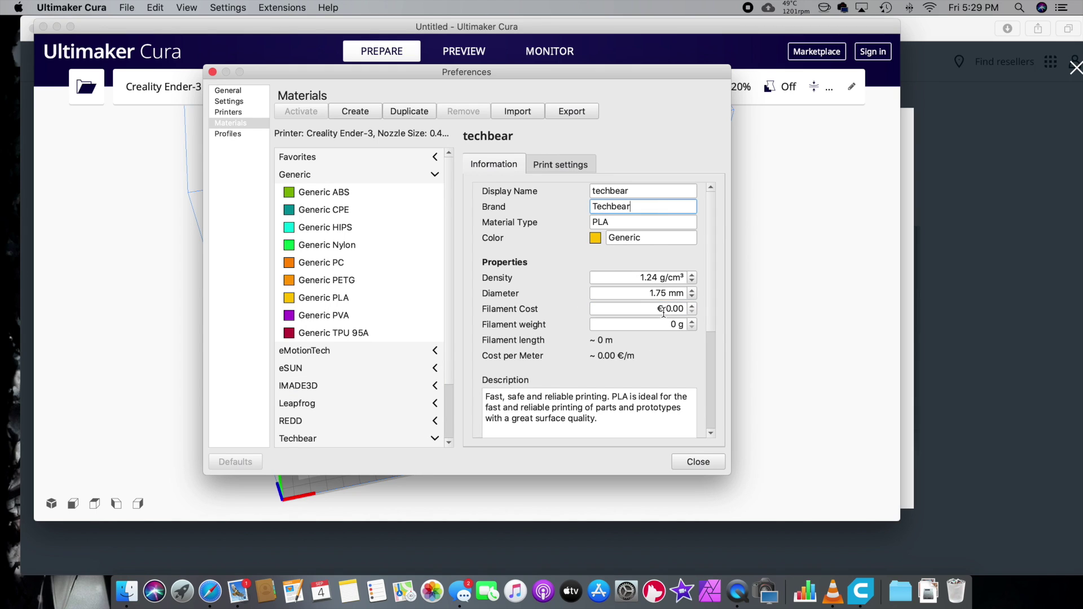
Set the techbear material's default printing temperature to 210 °C and default build plate temperature to 70 °C.
click(547, 165)
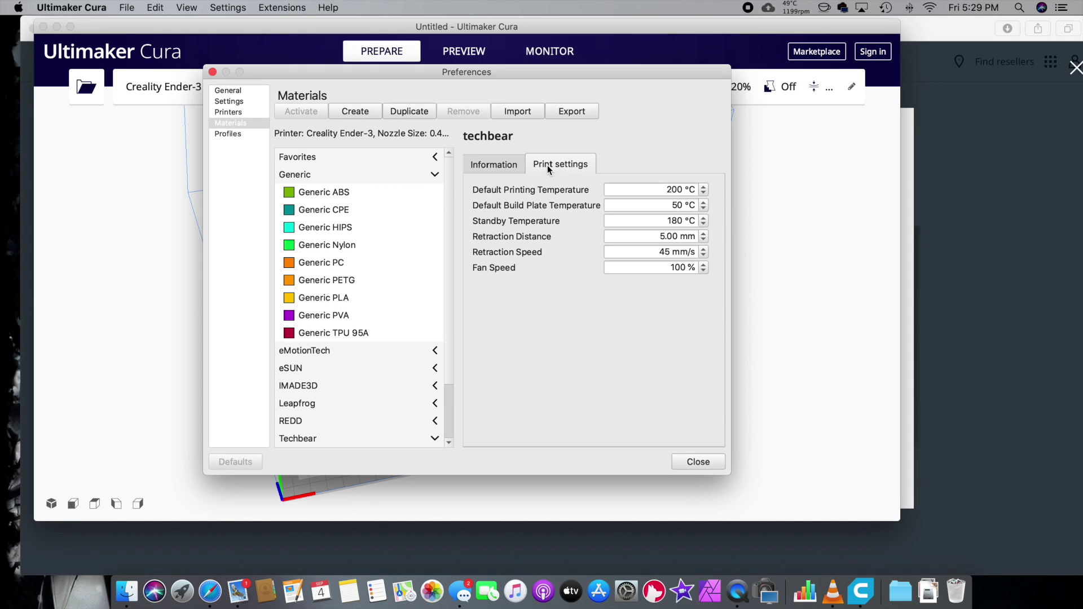
drag(666, 189, 678, 189)
click(678, 189)
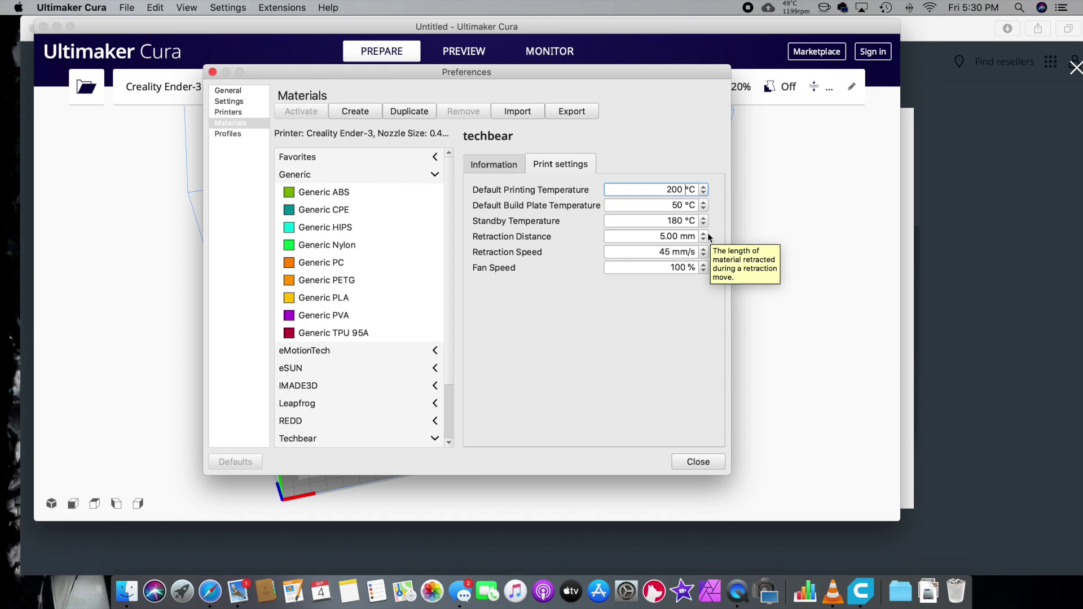
scroll(707, 190, up, 10)
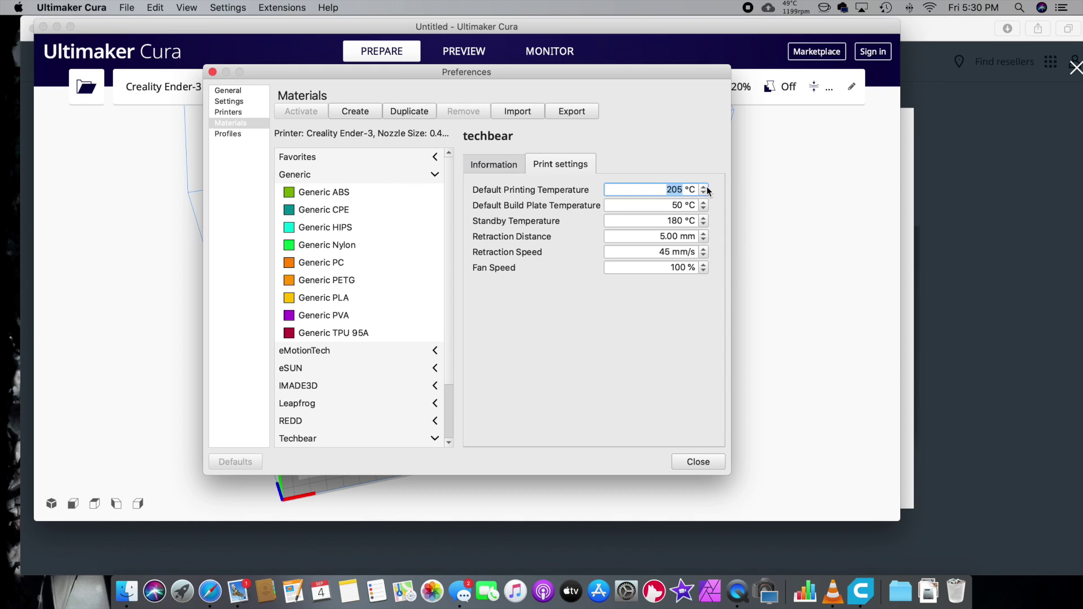
scroll(704, 206, up, 2)
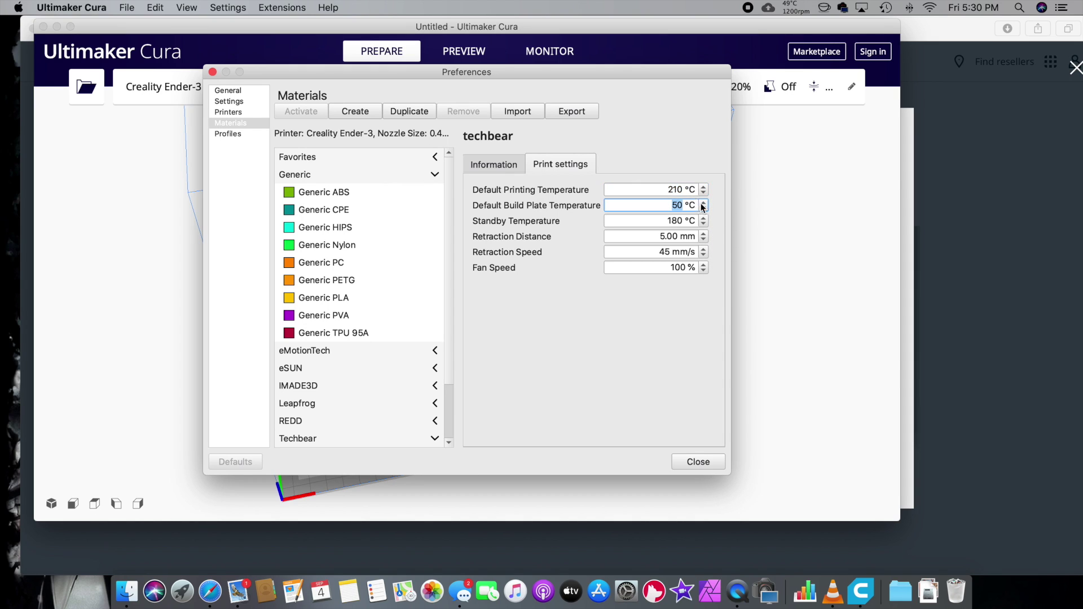
scroll(705, 206, up, 12)
scroll(706, 204, up, 6)
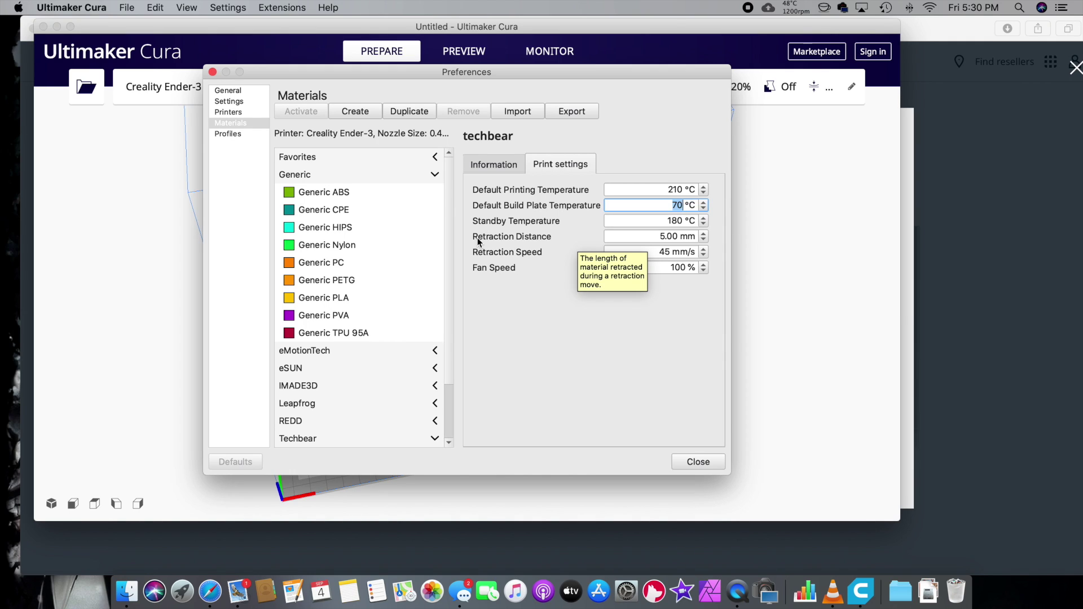
Review the techbear PLA's information, list entry and color picker without changing the color, and close the preferences.
click(434, 114)
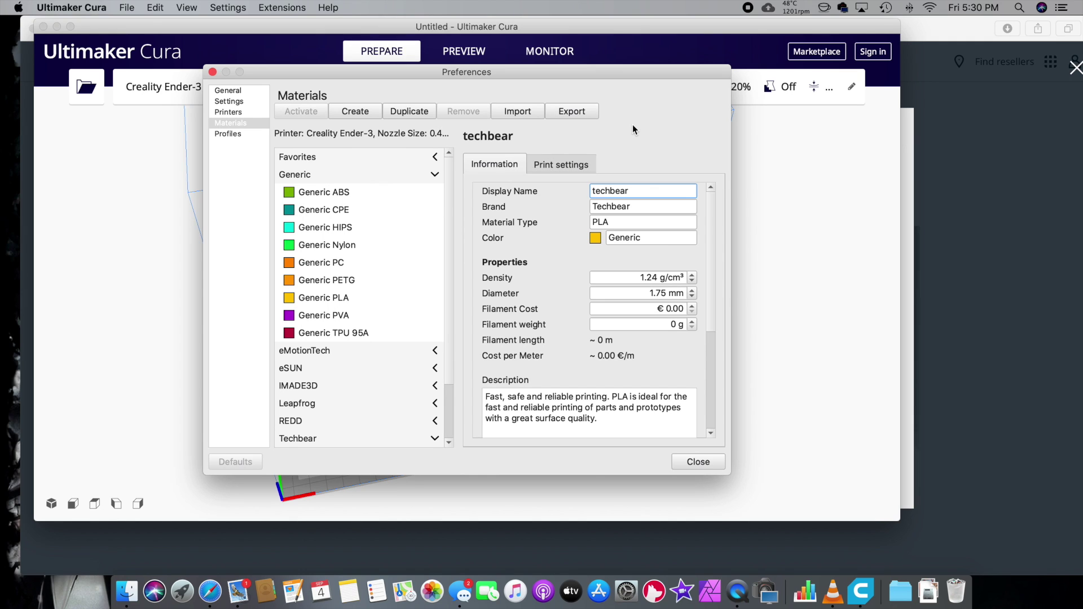
scroll(338, 378, down, 3)
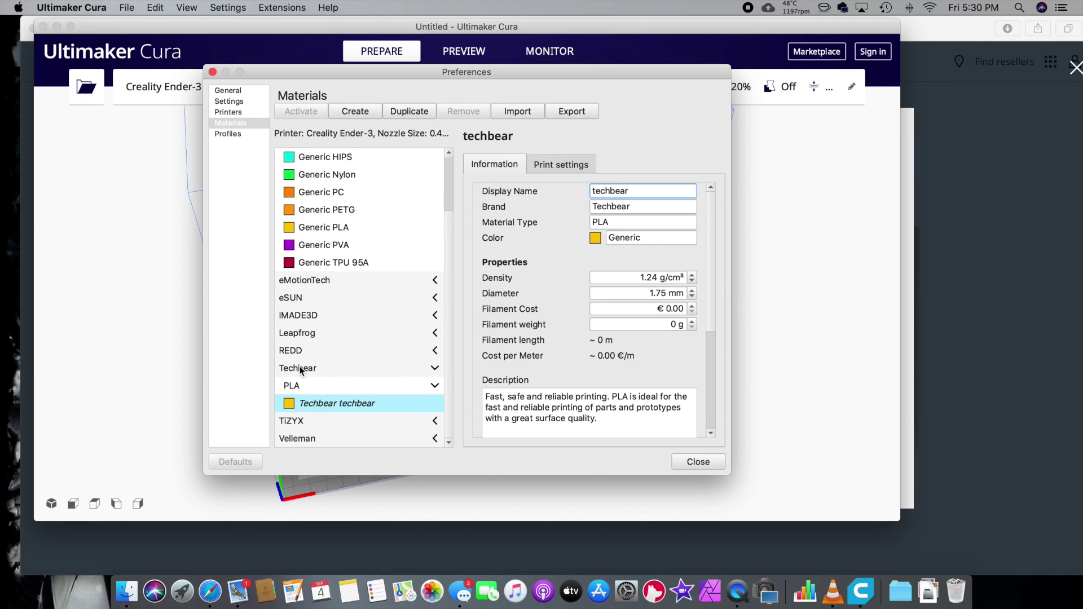
scroll(299, 368, up, 1)
scroll(393, 386, down, 1)
click(595, 239)
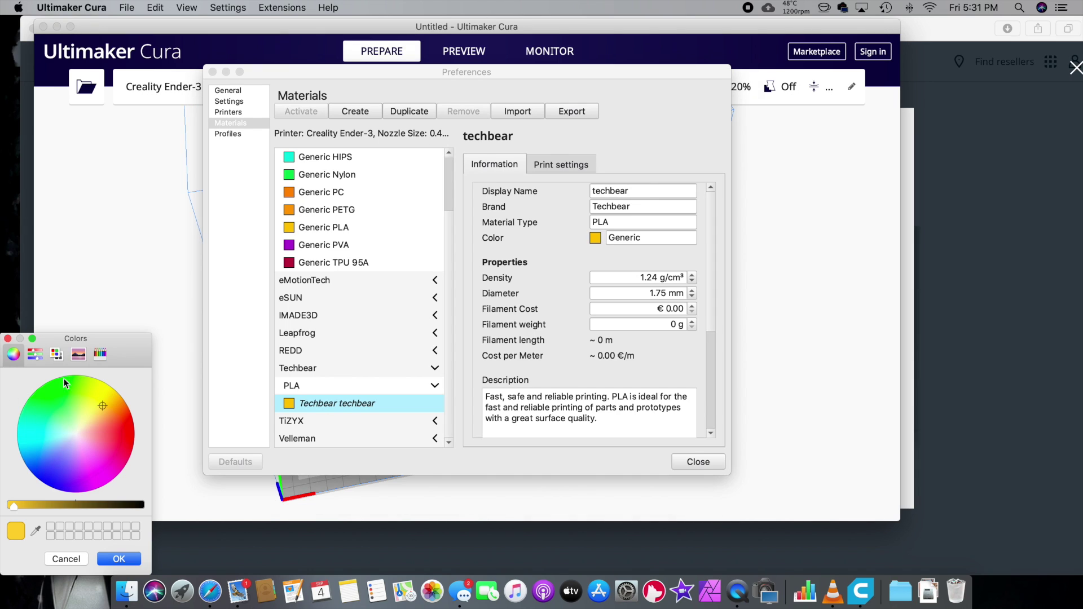
click(8, 339)
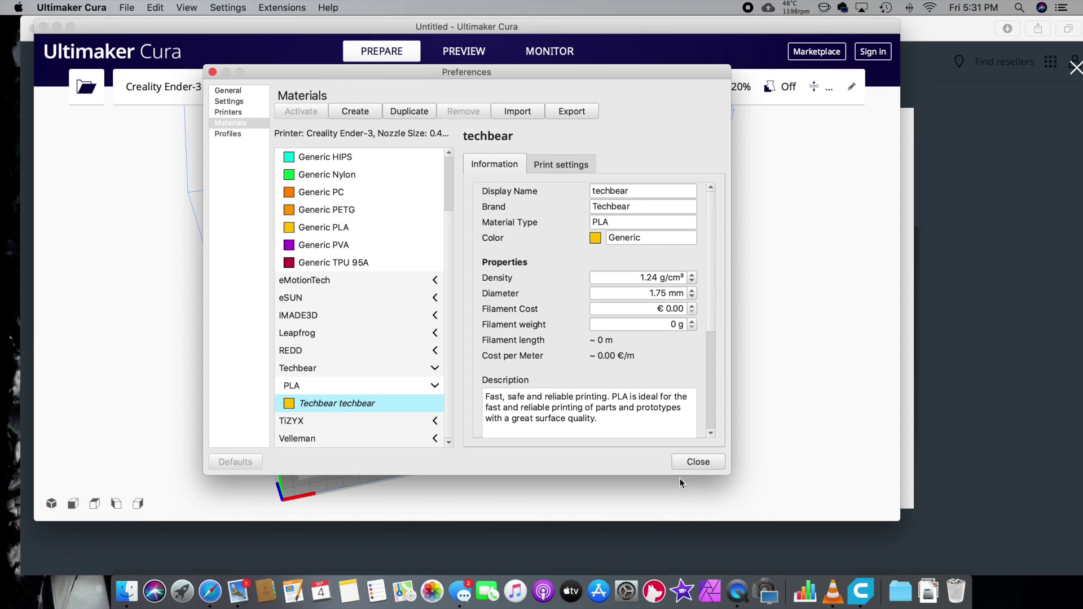
click(698, 462)
Look through the Techbear PLA and Generic material choices, keep techbear as the active material, and close the material configuration.
click(387, 157)
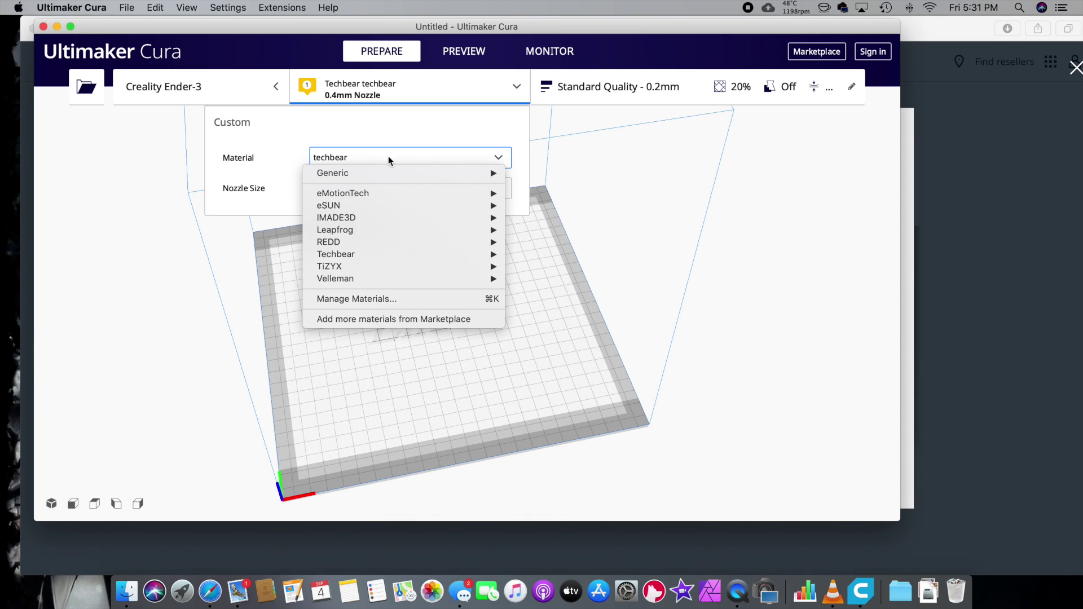
click(388, 157)
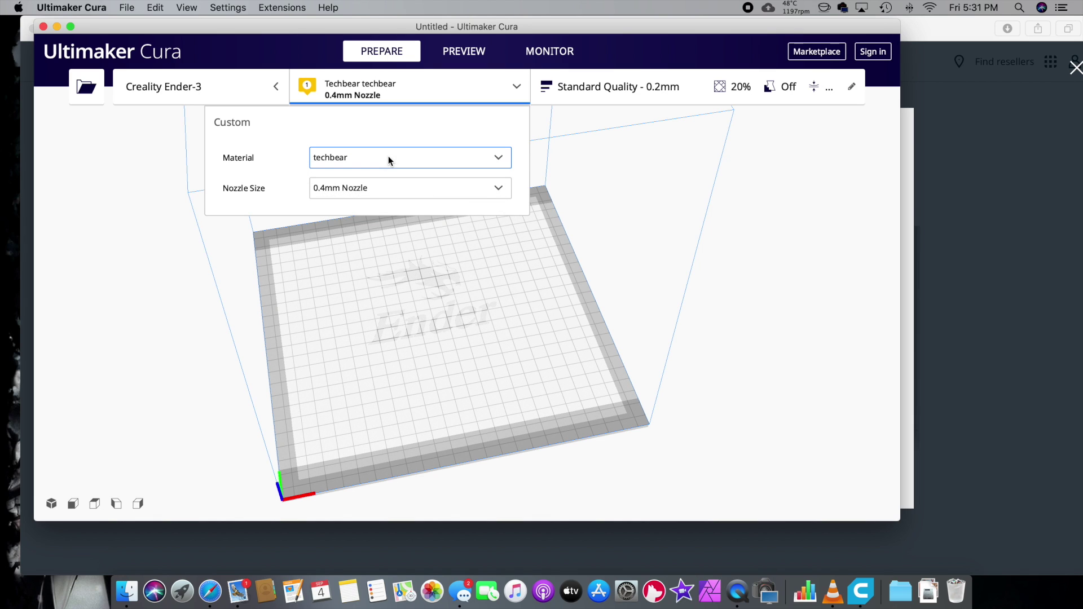
click(508, 160)
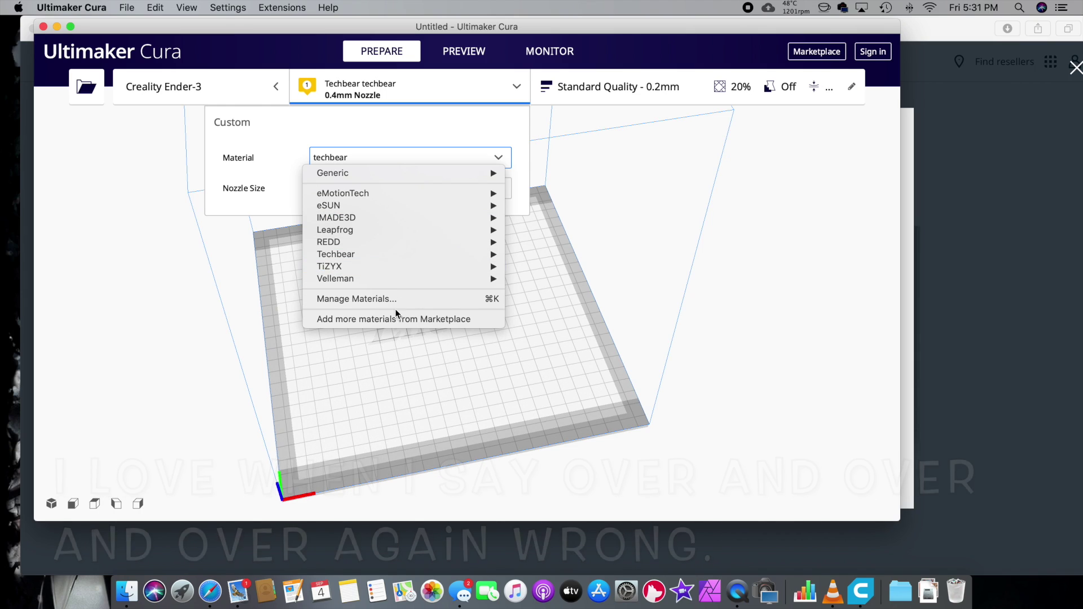
mouse_move(361, 254)
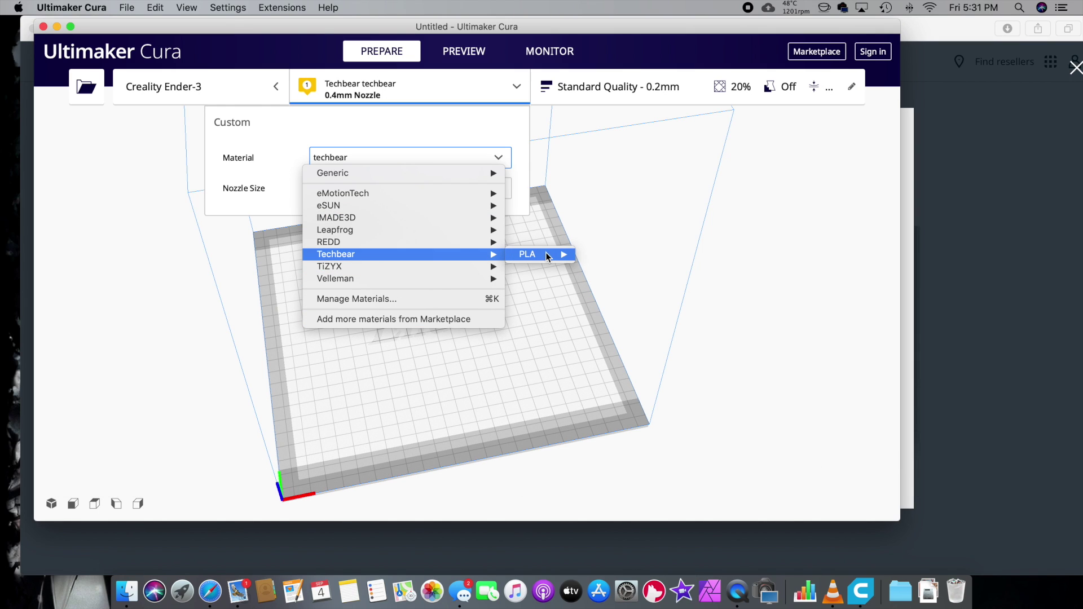
mouse_move(542, 255)
click(602, 255)
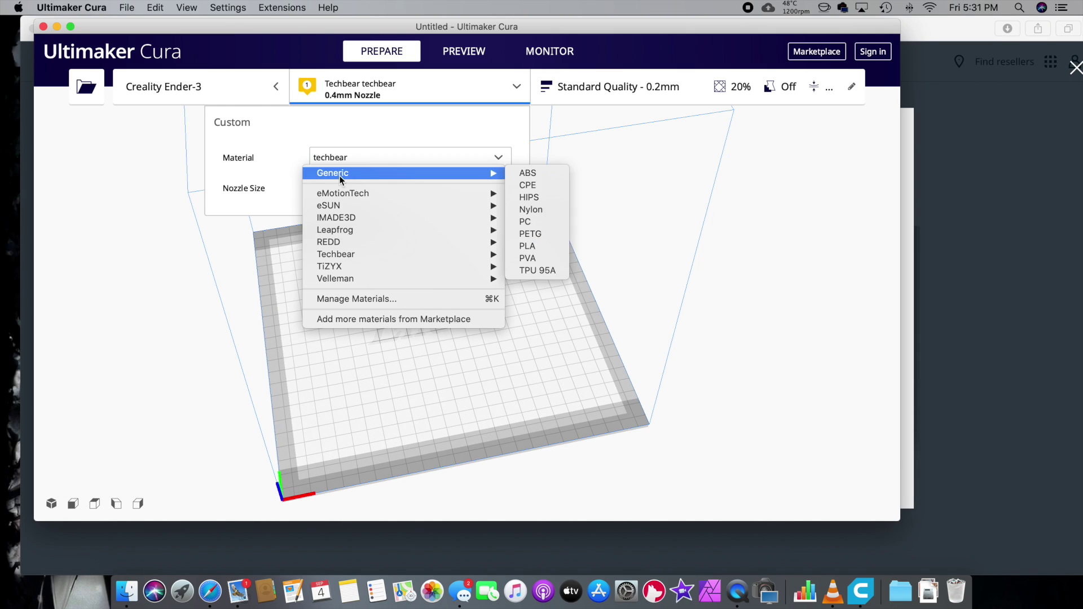
click(649, 161)
click(468, 93)
click(464, 91)
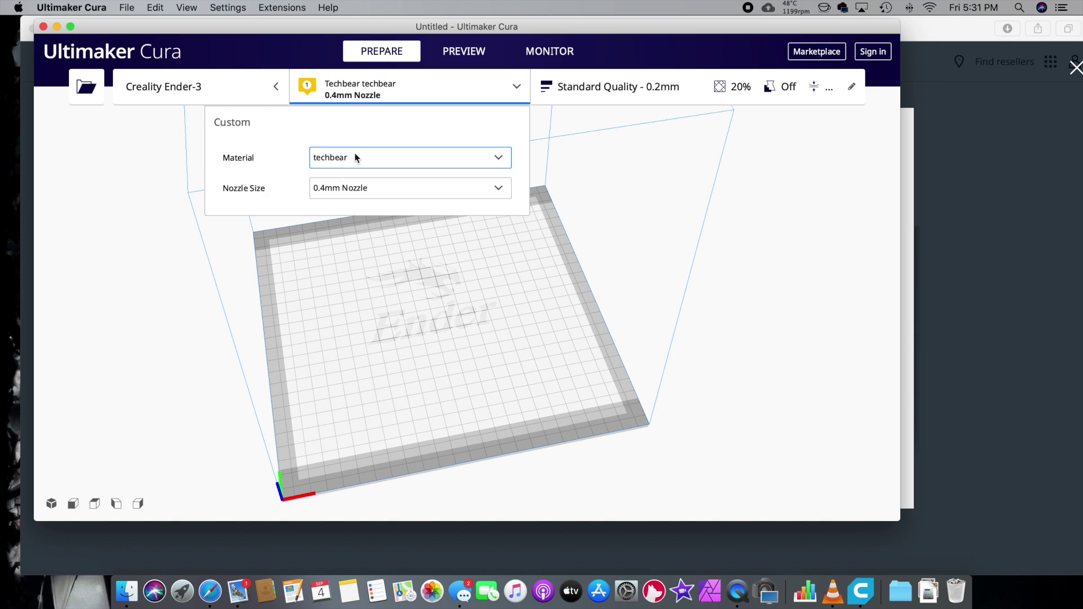
click(520, 91)
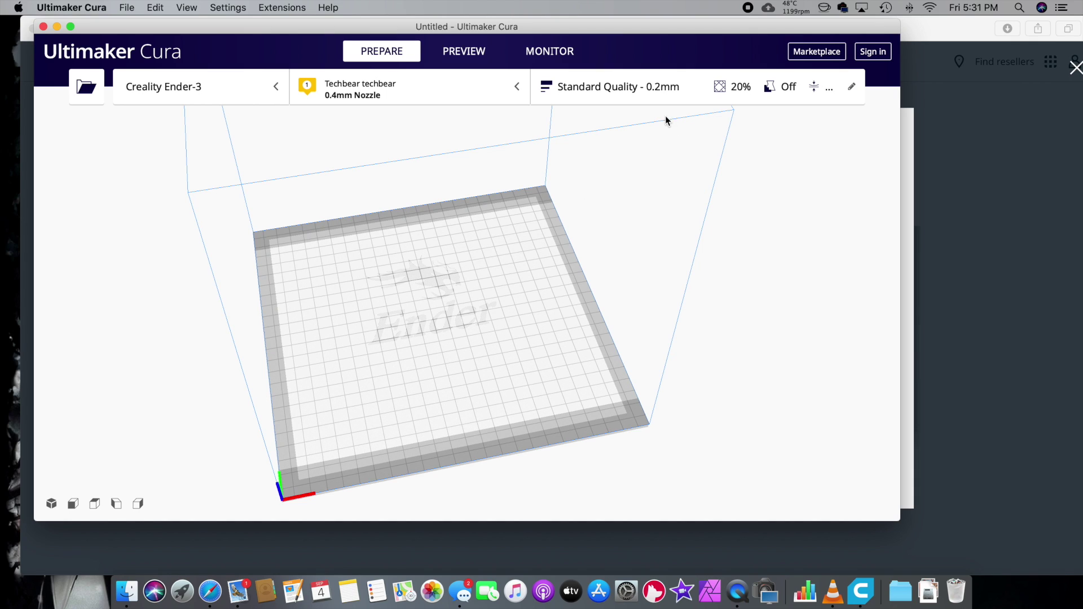
Set the infill to 10% in the recommended print settings and view the custom setting categories before closing them.
click(634, 90)
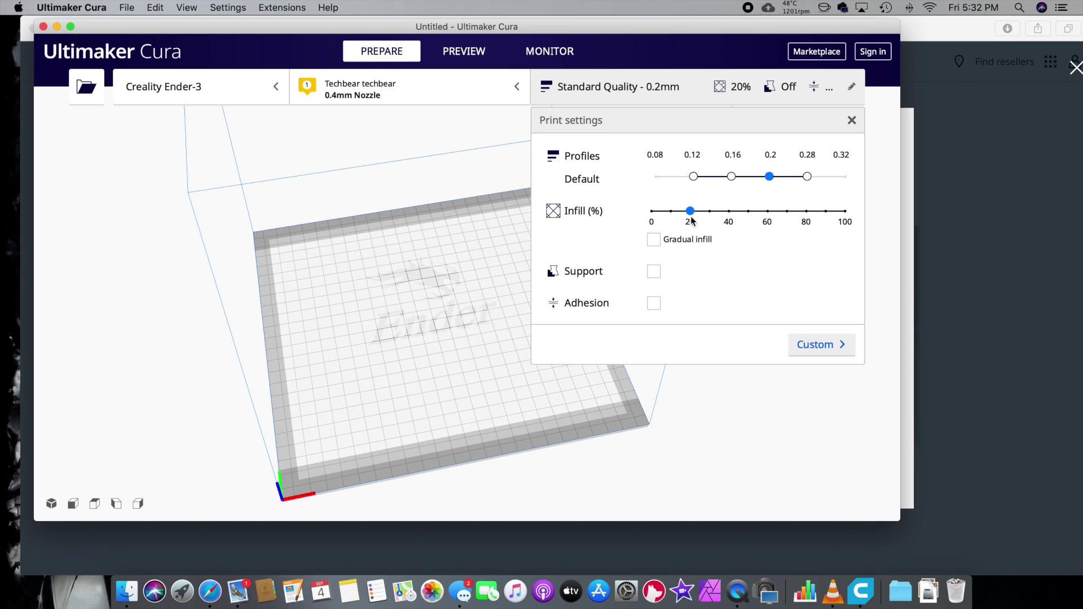
drag(691, 217, 671, 215)
click(843, 344)
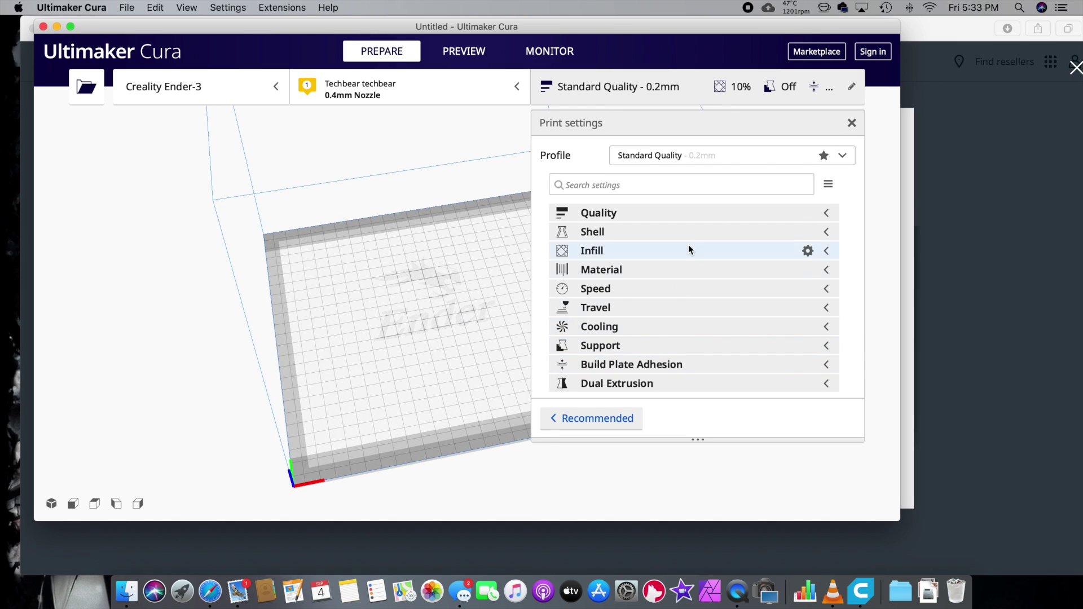
click(852, 123)
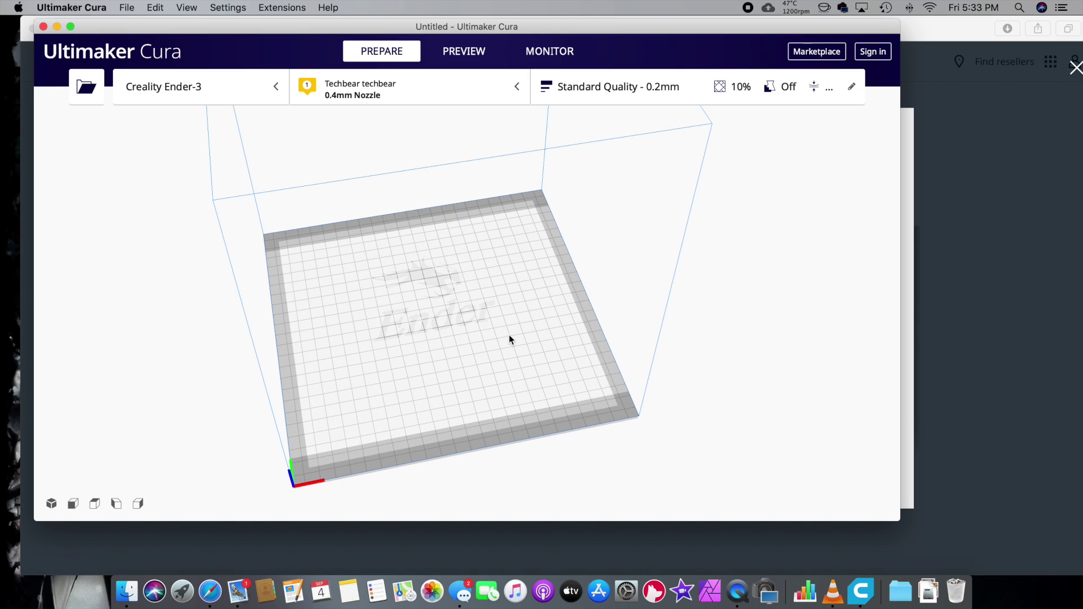
right_drag(498, 333, 336, 353)
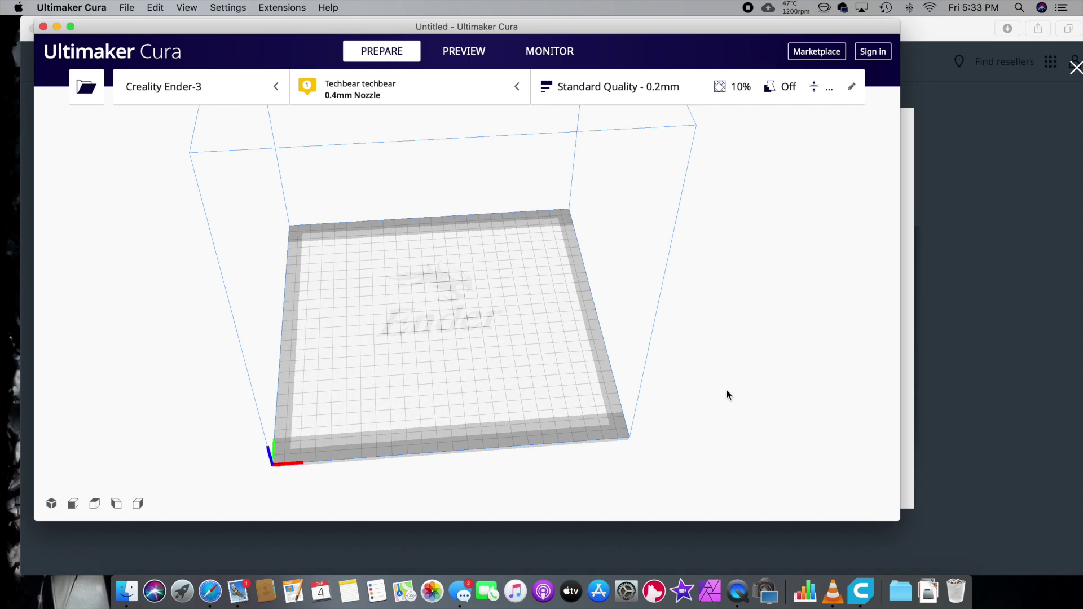
Switch to Safari, open myminifactory.com and look down its home page.
click(211, 587)
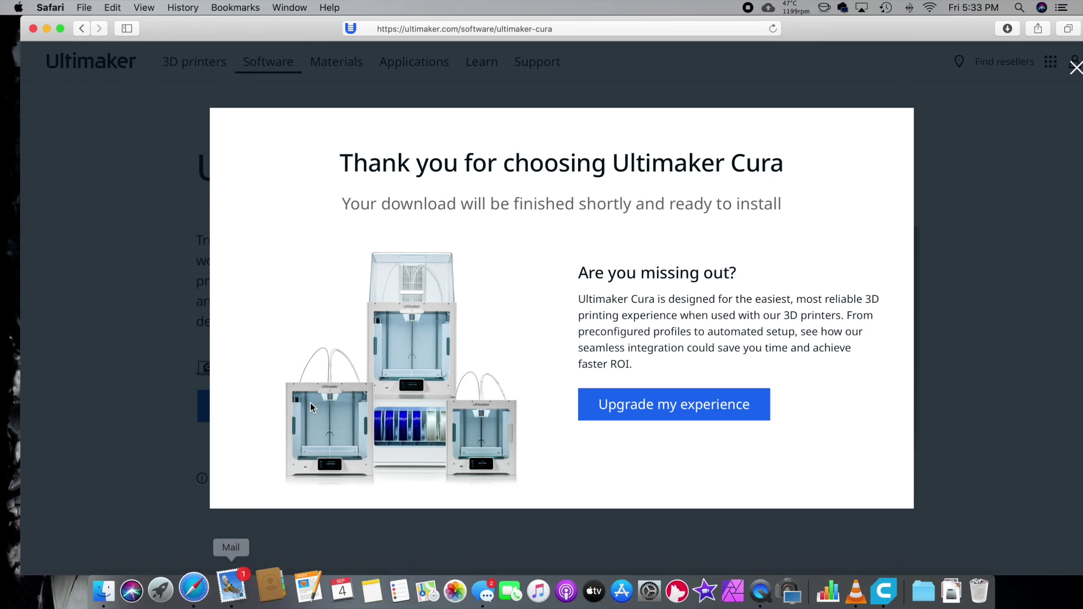
click(545, 29)
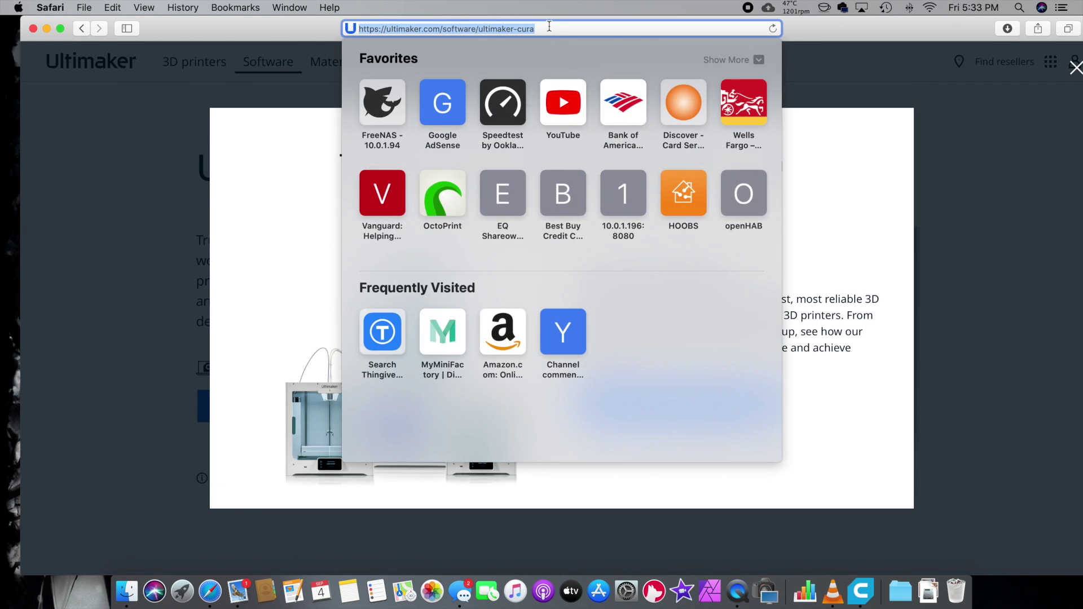
text(my)
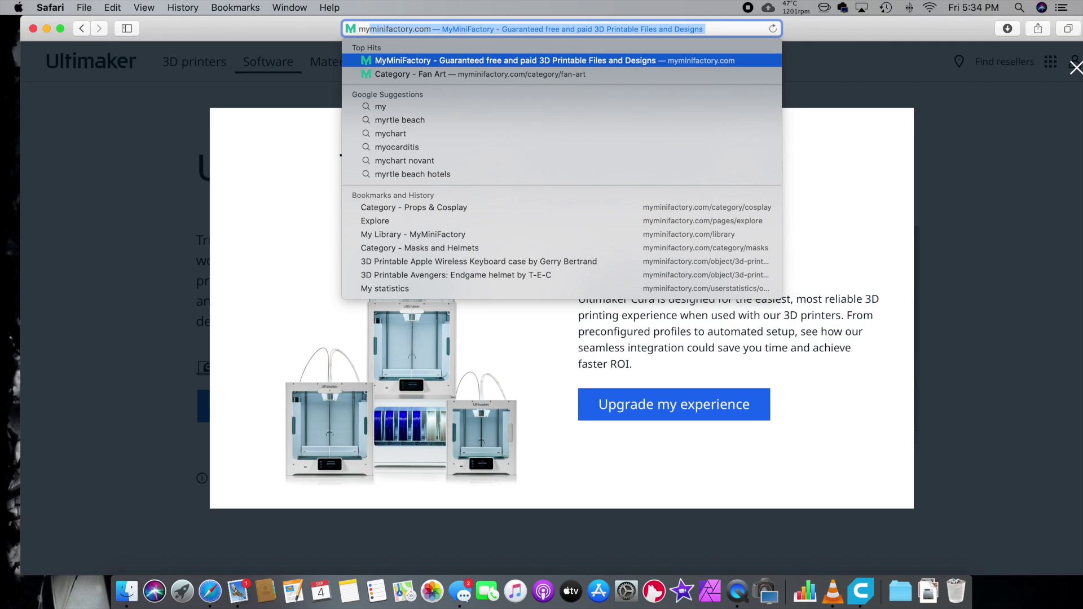
key(Return)
scroll(929, 87, down, 3)
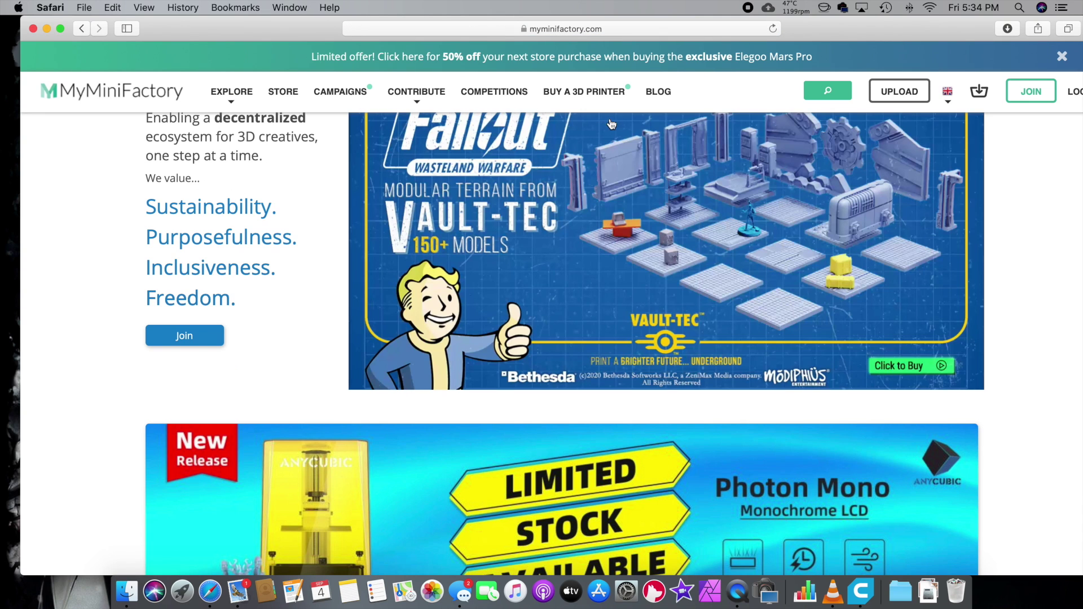
Search MyMiniFactory for "batman" and look through the resulting models for one to print.
click(827, 91)
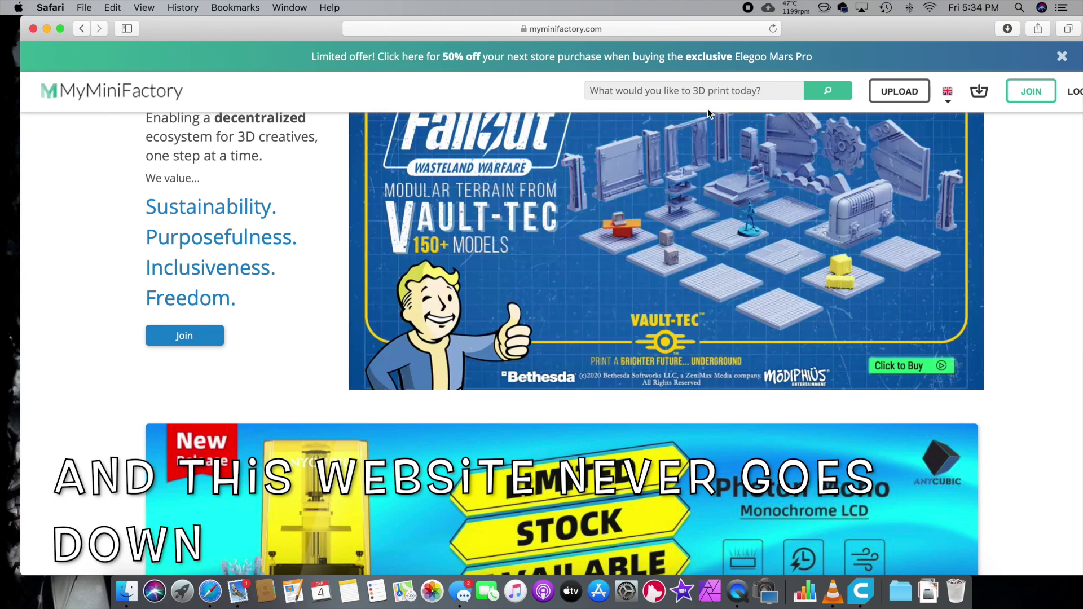
text(batman)
key(Return)
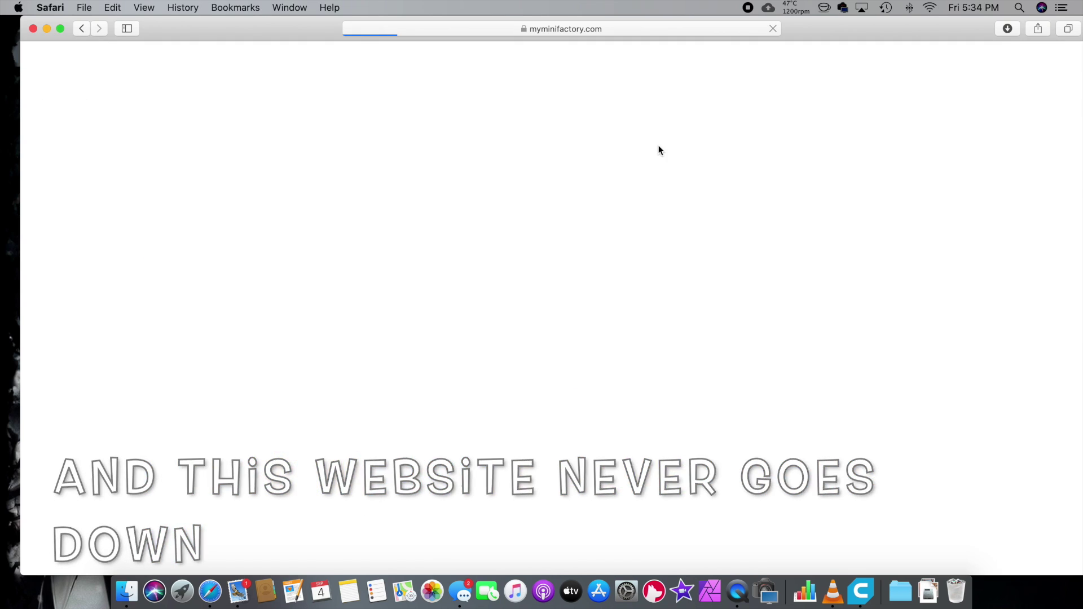
scroll(535, 440, down, 15)
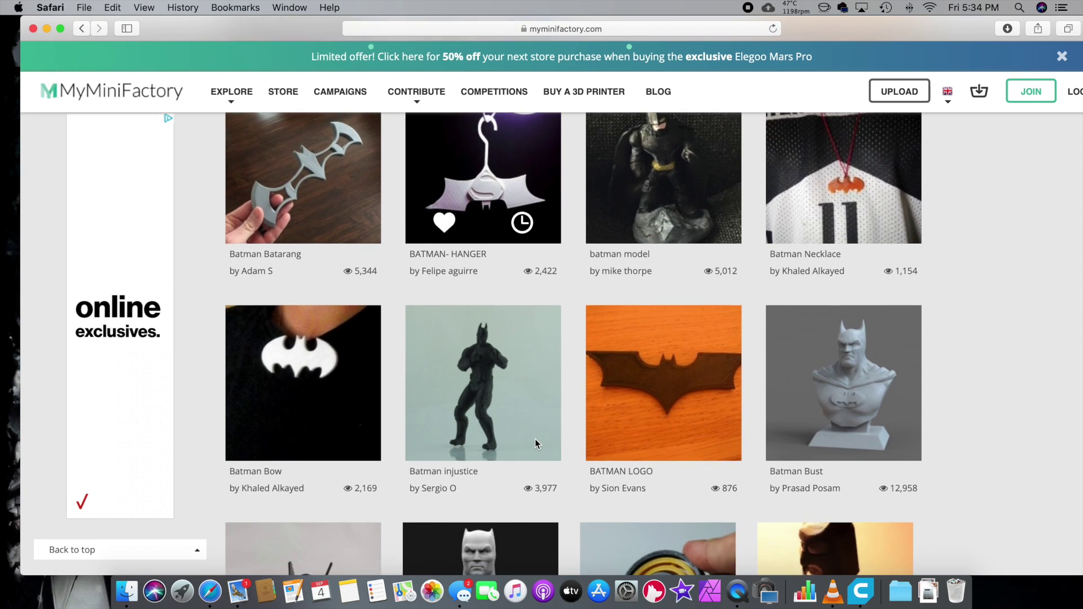
scroll(534, 438, down, 10)
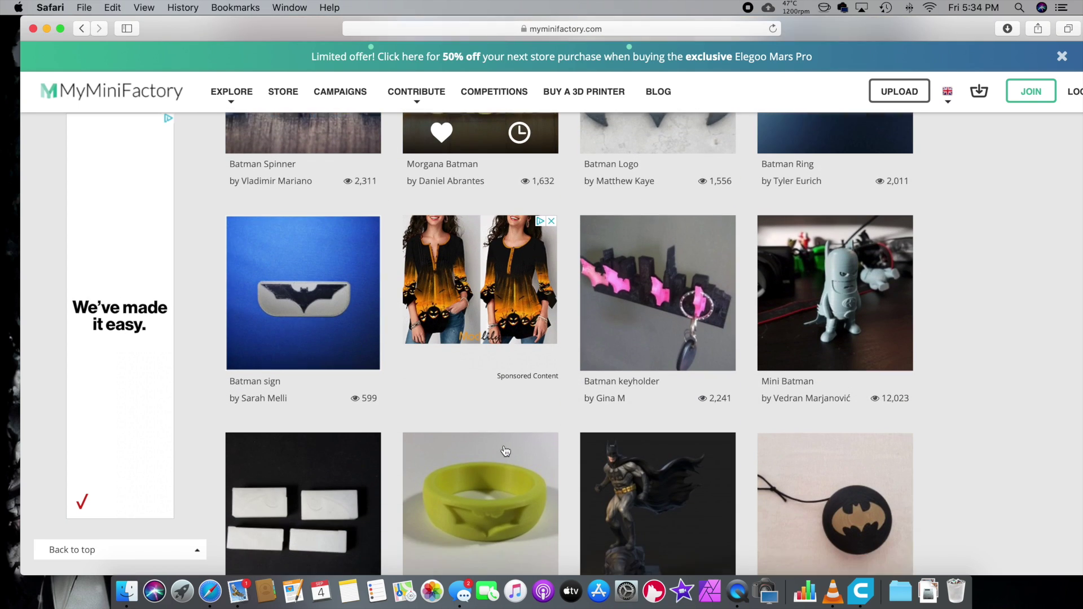
scroll(502, 454, down, 20)
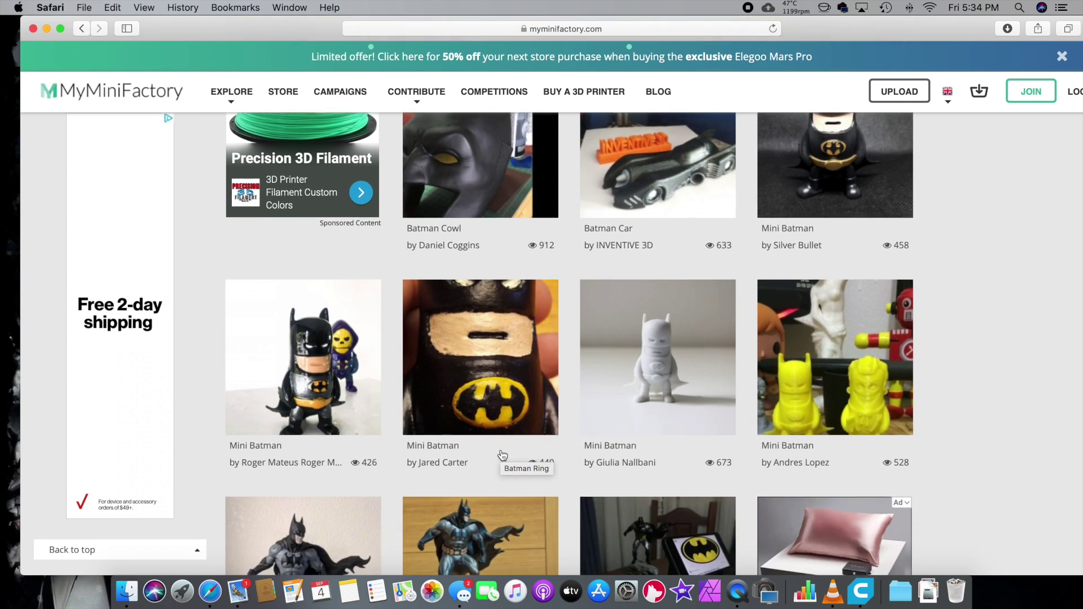
scroll(337, 209, up, 1)
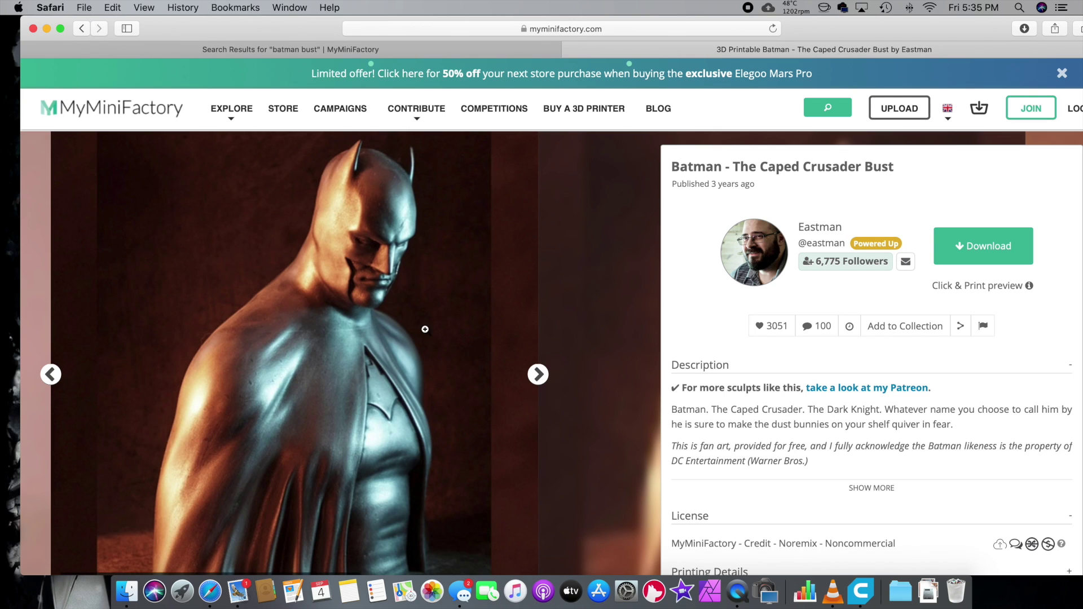
View the pictures of "Batman - The Caped Crusader Bust" and download its STL file.
scroll(459, 345, down, 1)
click(536, 342)
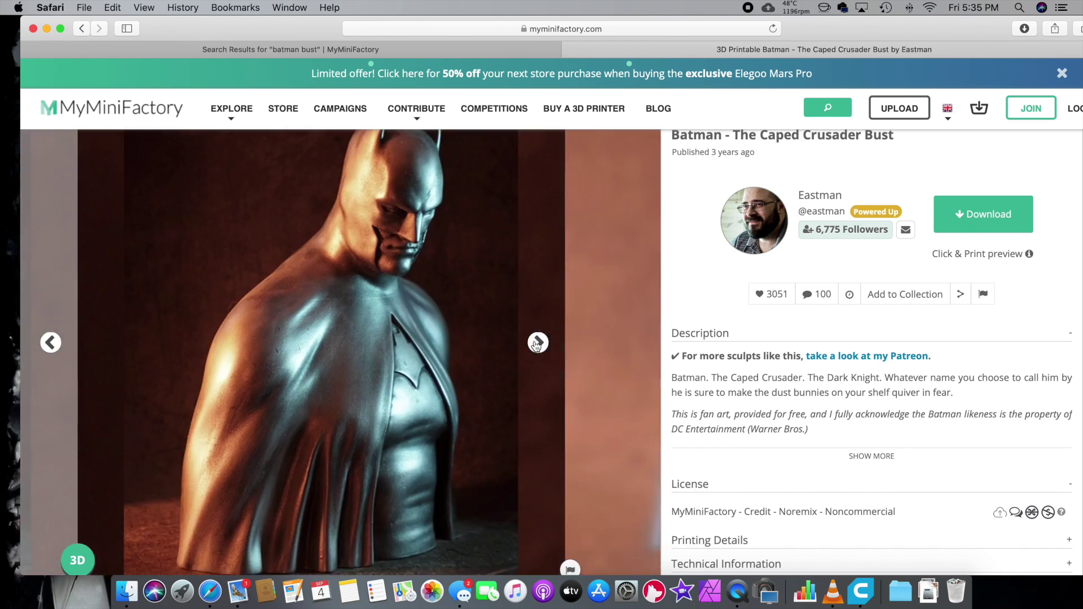
click(983, 214)
click(739, 426)
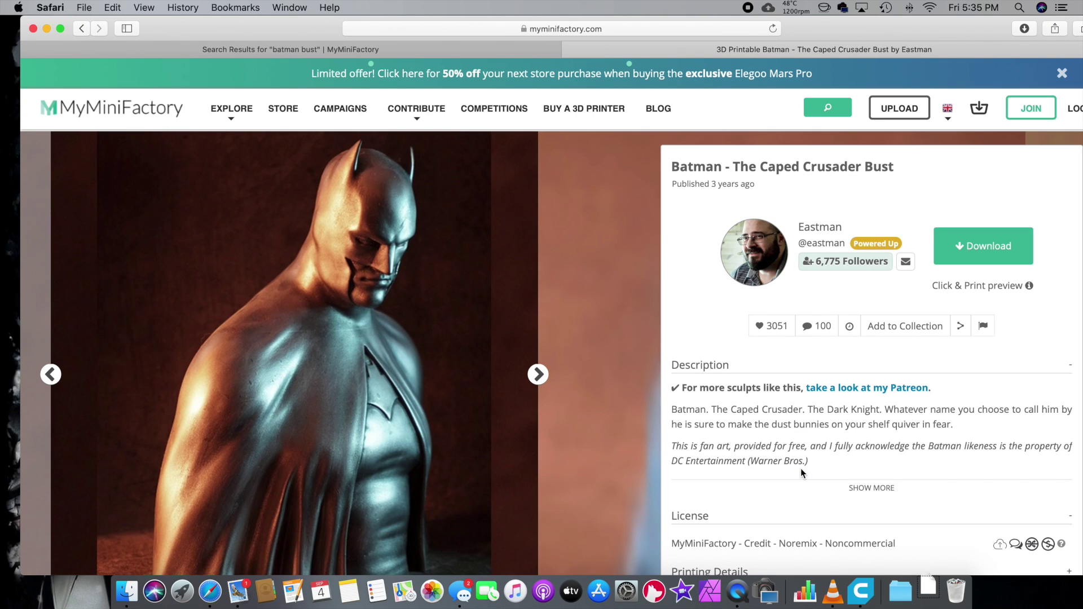
Open the Downloads folder in Finder and preview batman-the-caped-crusader-bust.stl from the front, closing the preview when done.
click(928, 592)
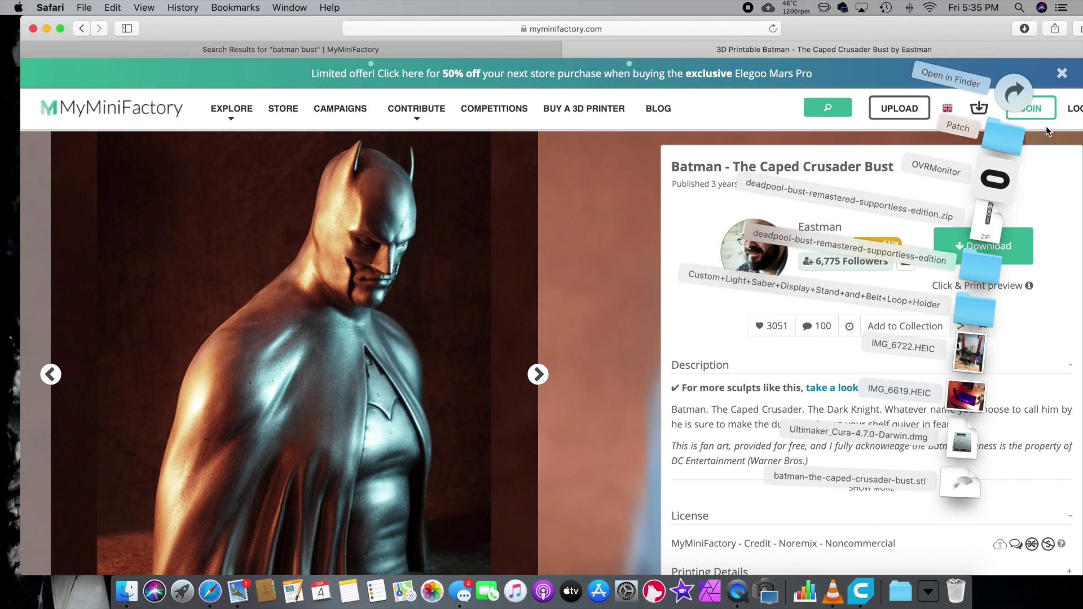
click(1014, 99)
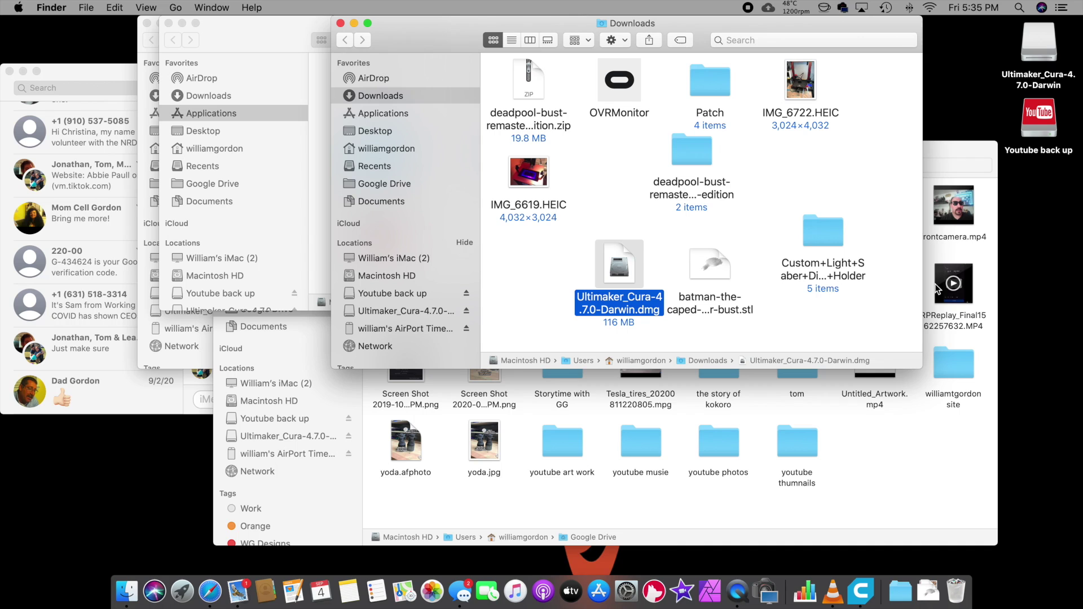
click(713, 259)
key(space)
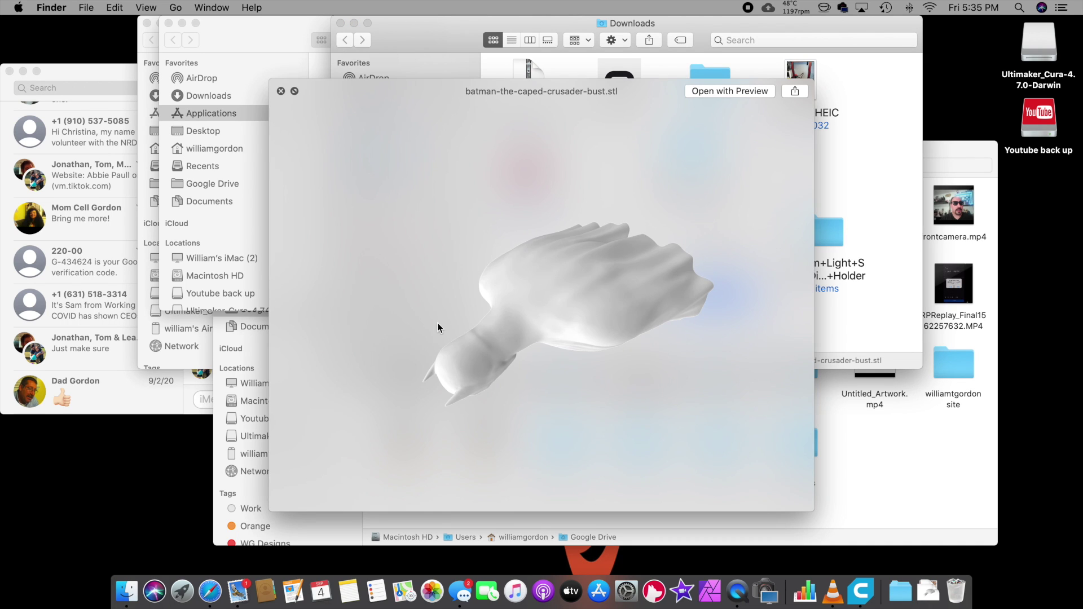
drag(437, 327, 475, 181)
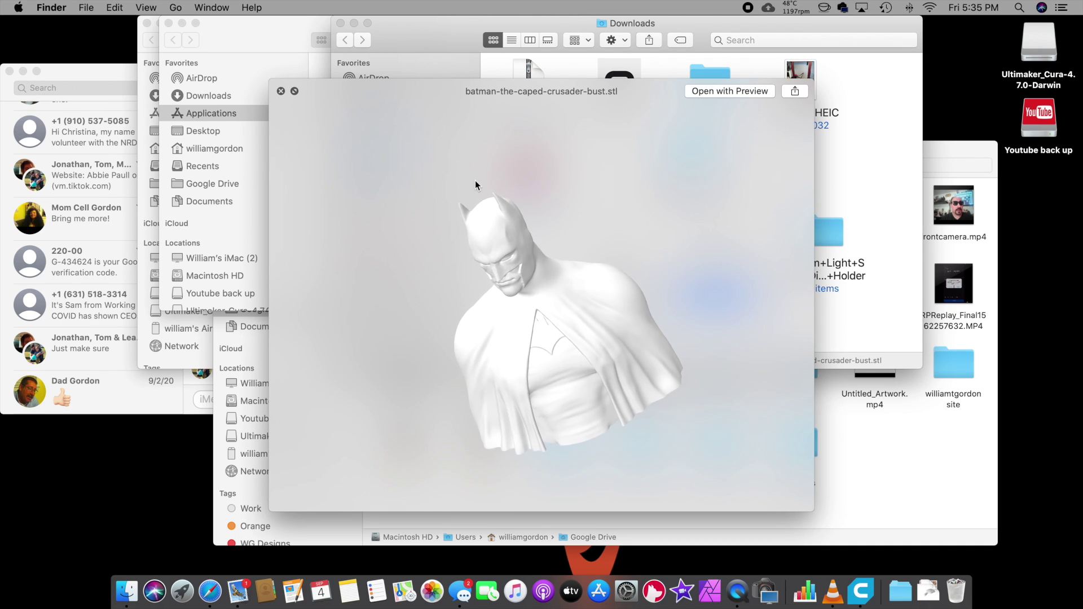
click(281, 92)
Switch to Ultimaker Cura, allow it access to the Downloads folder, and open batman-the-caped-crusader-bust.stl from there.
key(ctrl+Left)
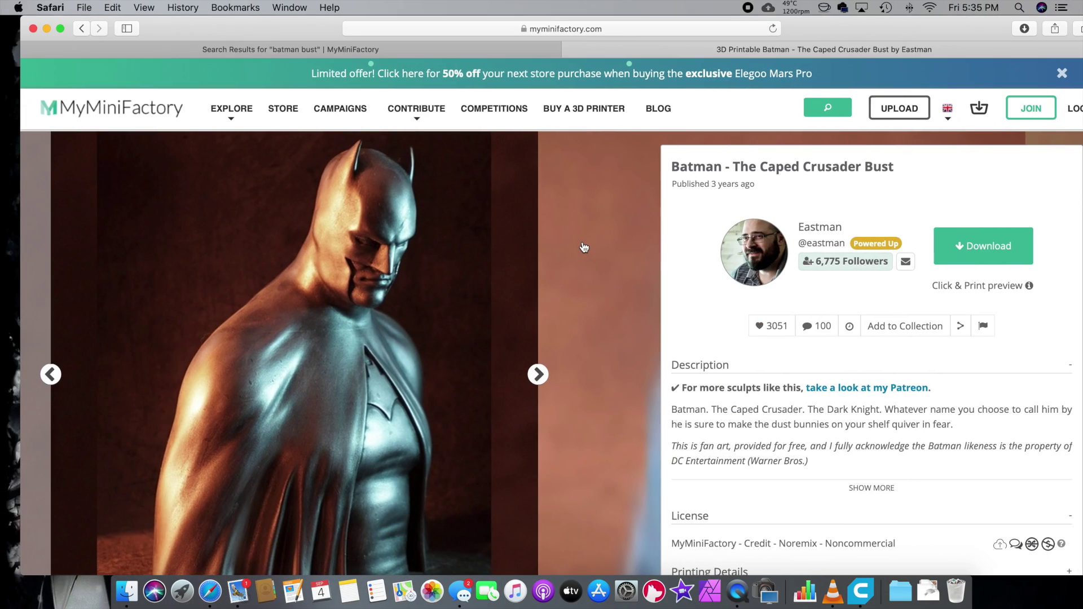
key(ctrl+Right)
double_click(72, 28)
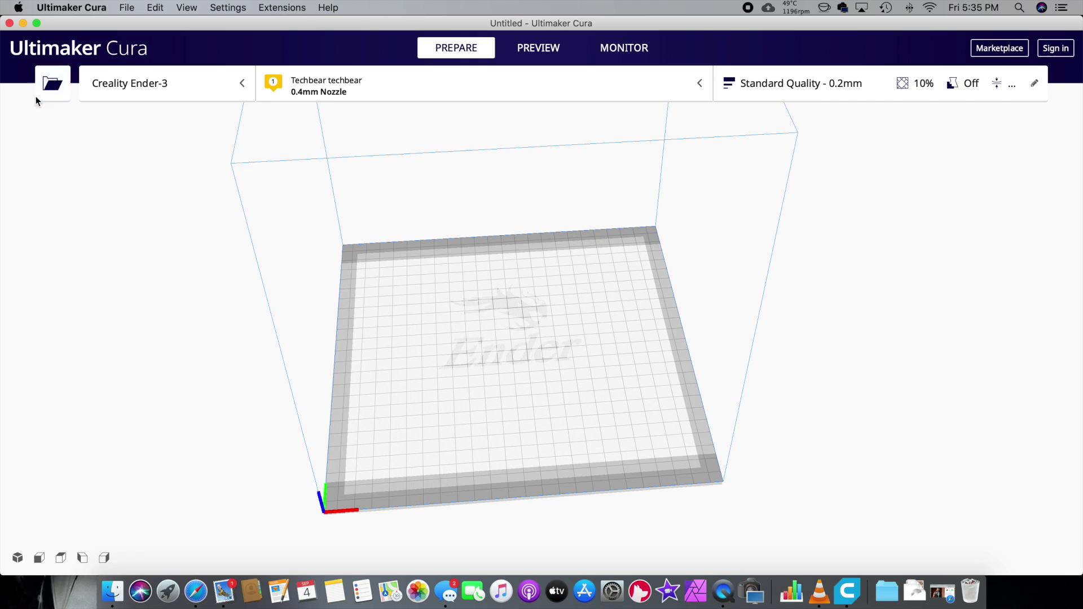
click(57, 88)
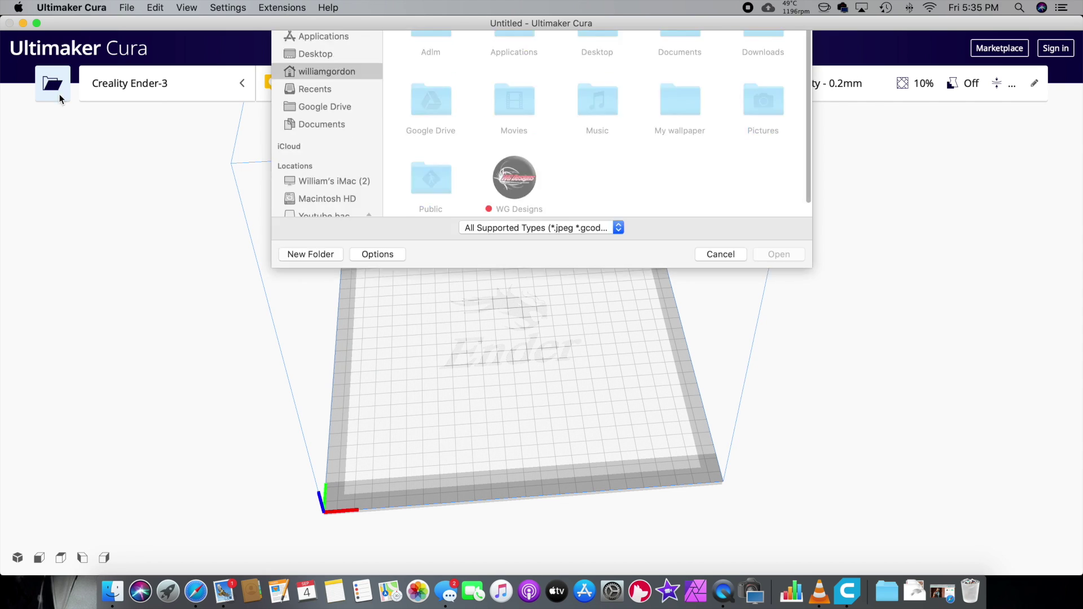
click(641, 223)
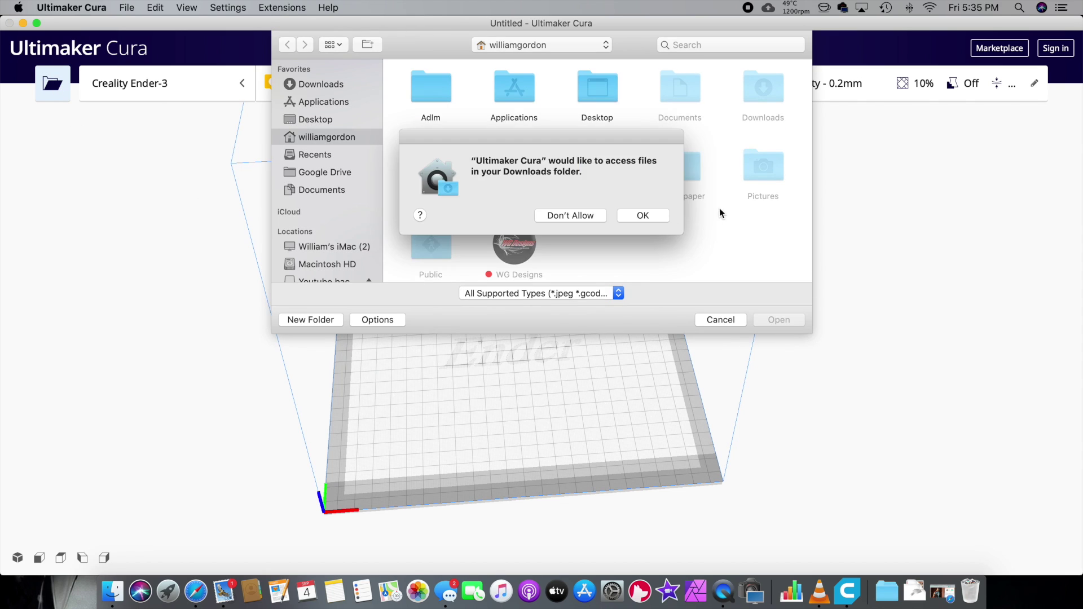
key(Return)
click(667, 218)
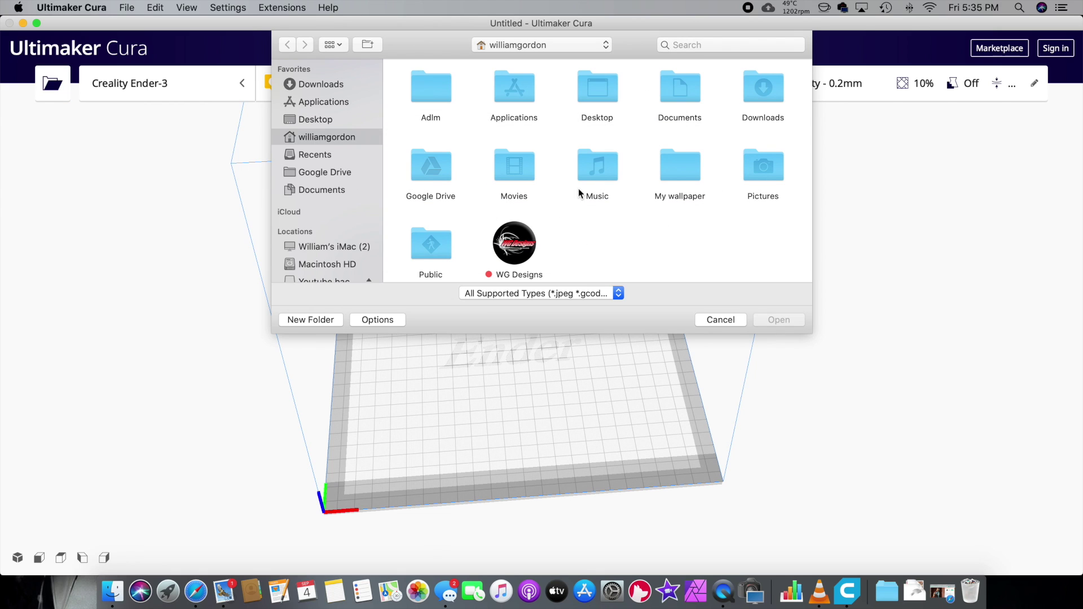
double_click(765, 86)
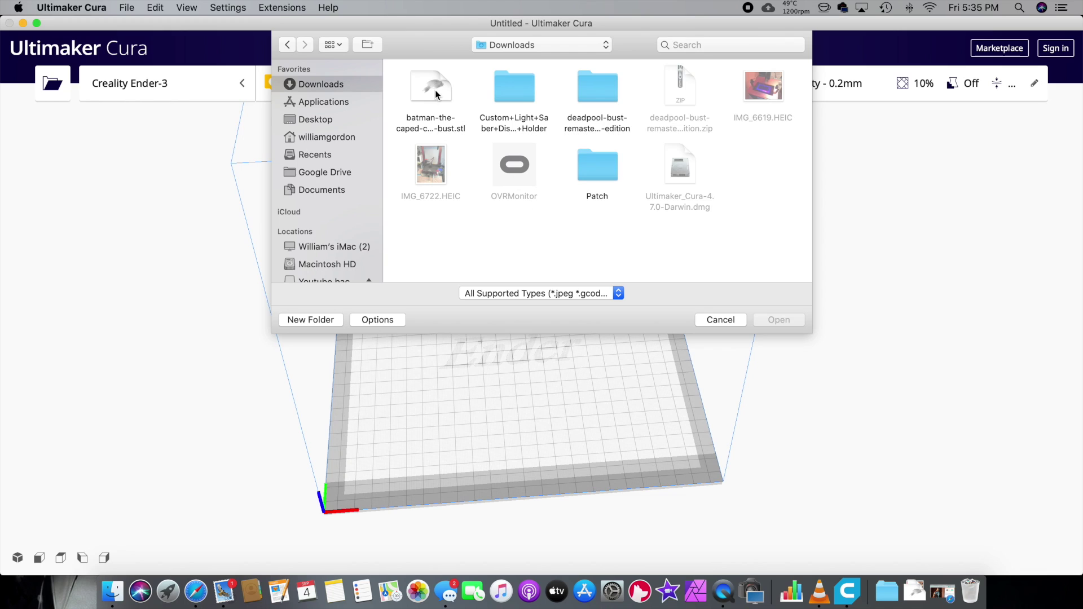
click(436, 94)
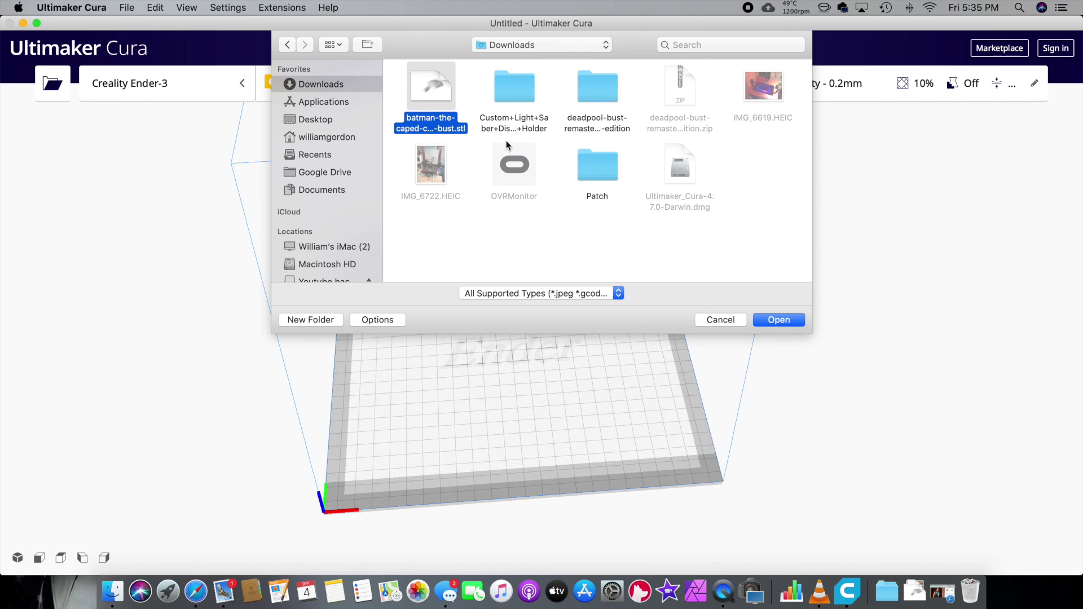
click(779, 320)
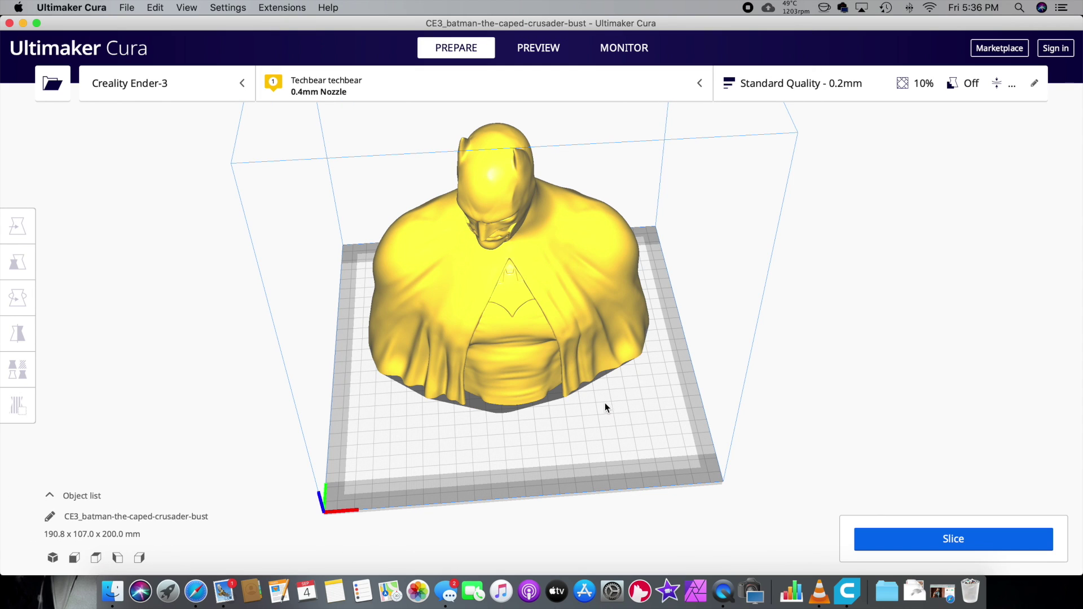
Move the Batman bust off the build plate to about X 79 mm and Y 107 mm, and center it again.
right_drag(587, 418, 531, 318)
click(520, 320)
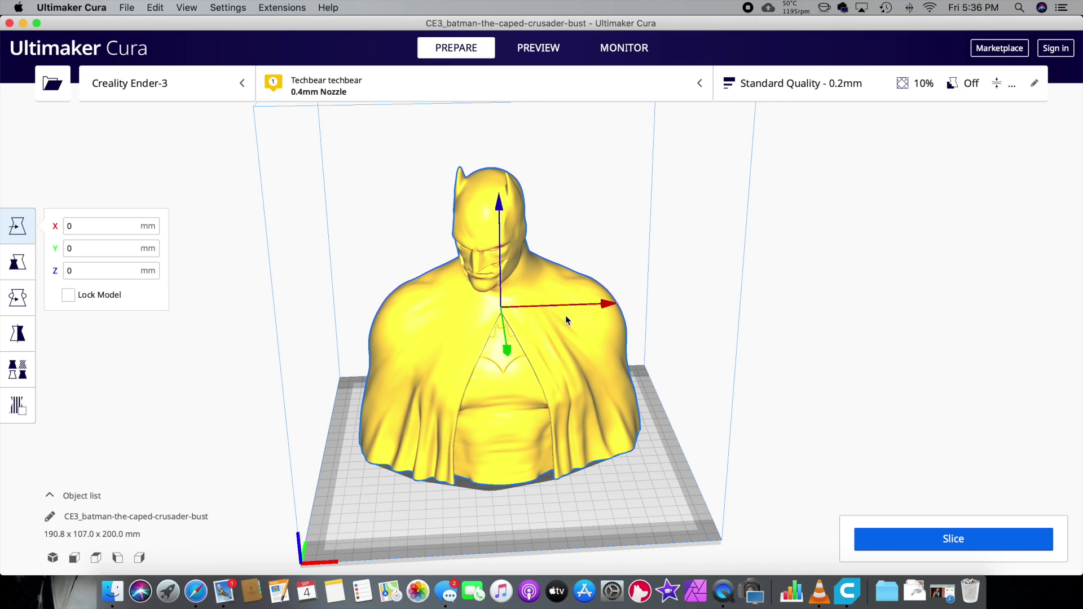
click(101, 226)
key(Tab)
key(Tab)
drag(603, 306, 727, 301)
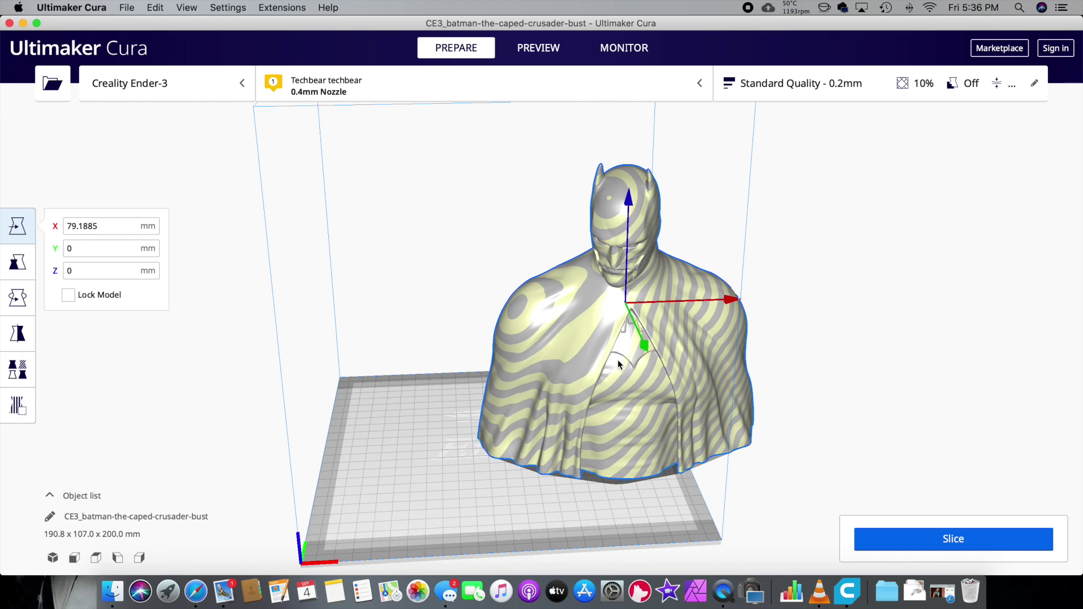
drag(651, 350, 682, 424)
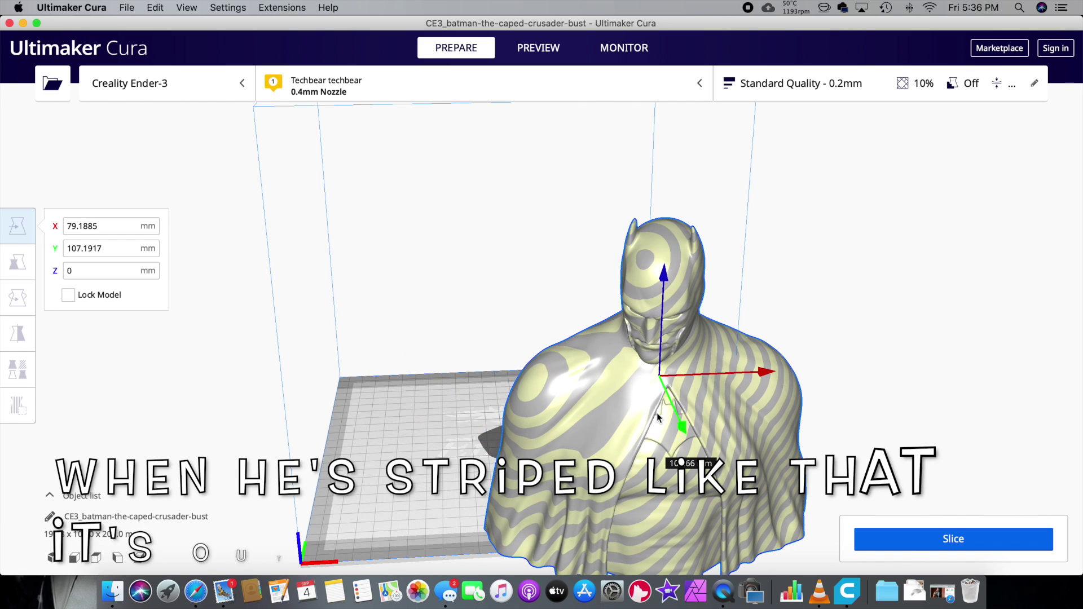
right_click(603, 361)
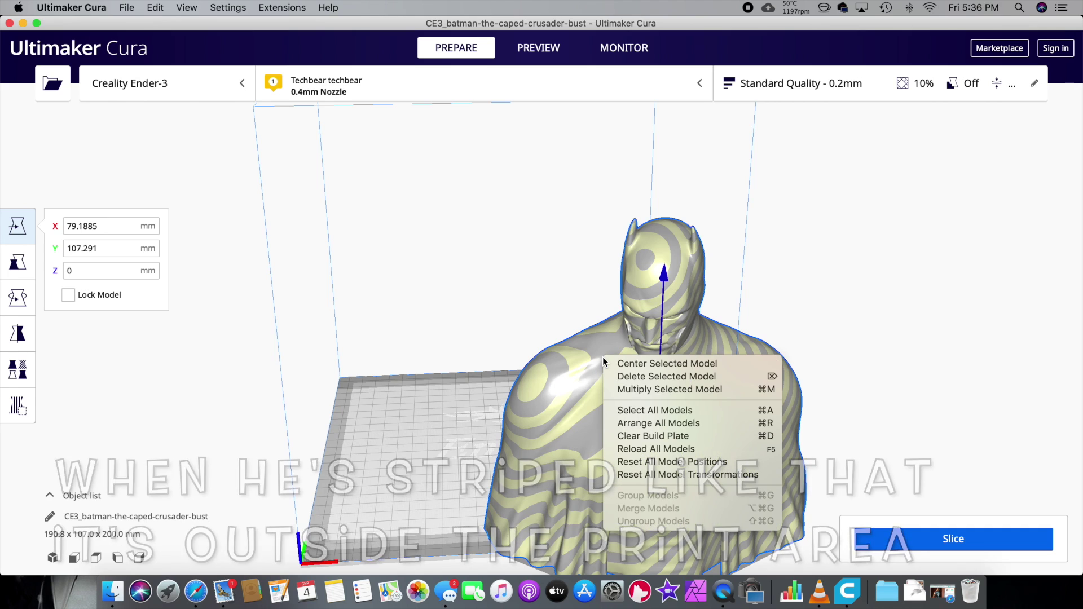
click(628, 365)
Multiply the selected Batman bust with 1 copy.
right_click(454, 321)
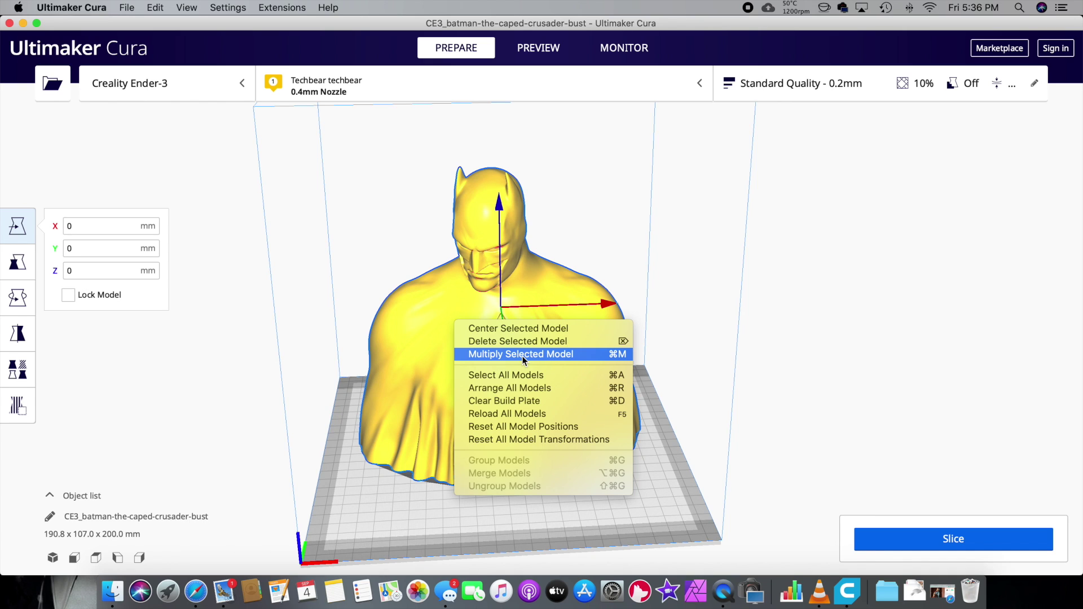
click(567, 354)
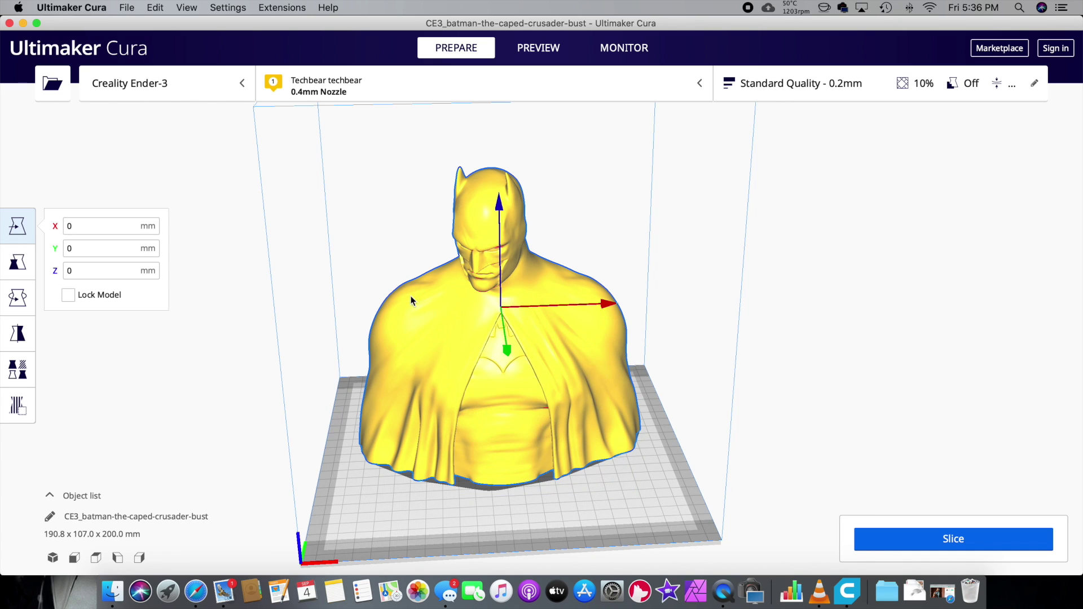
right_click(428, 330)
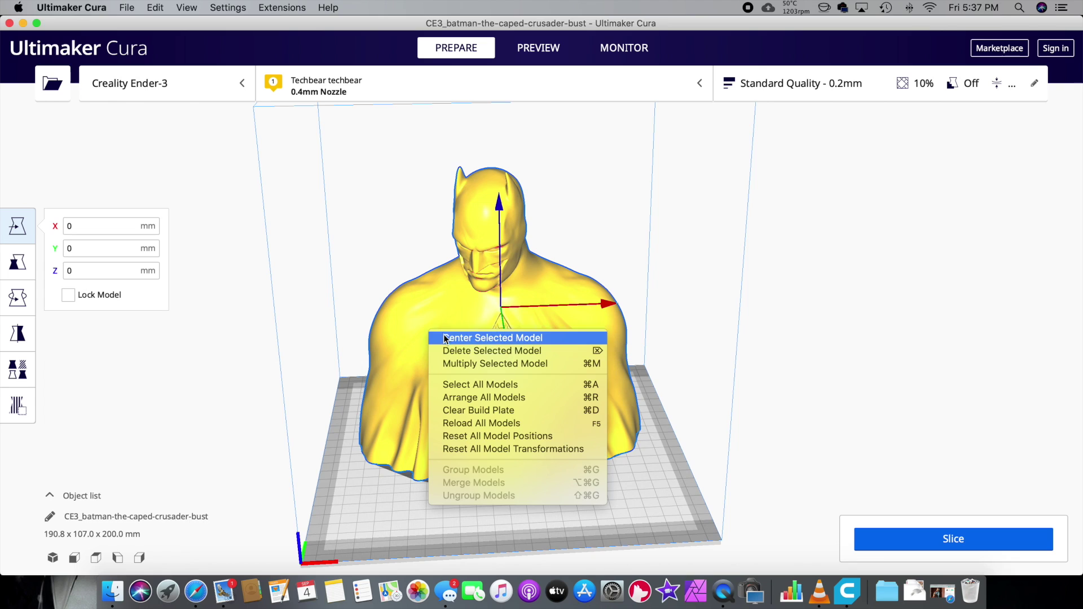
click(468, 364)
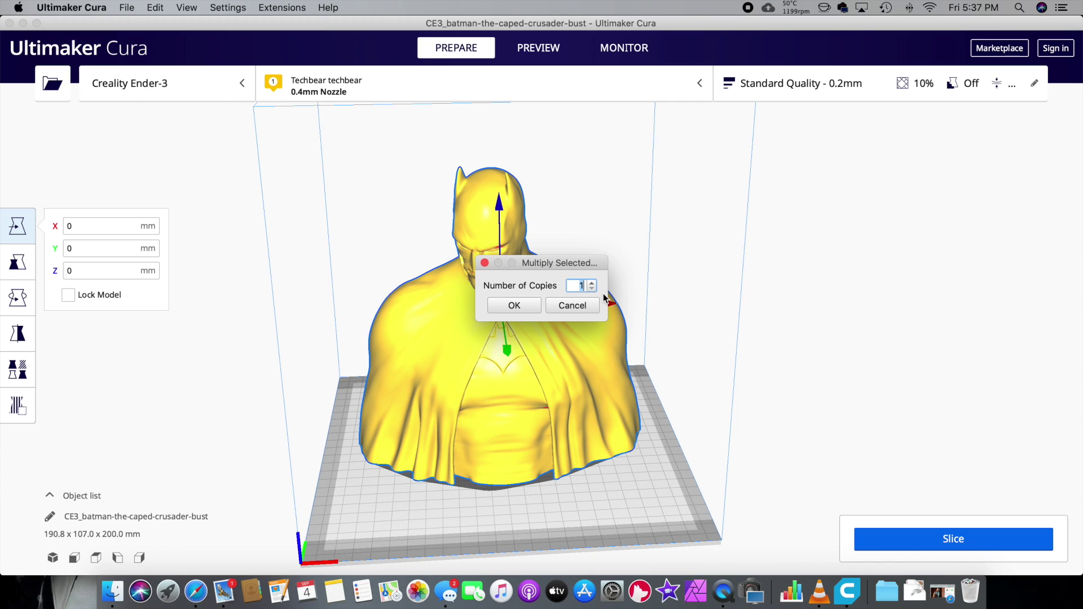
click(514, 311)
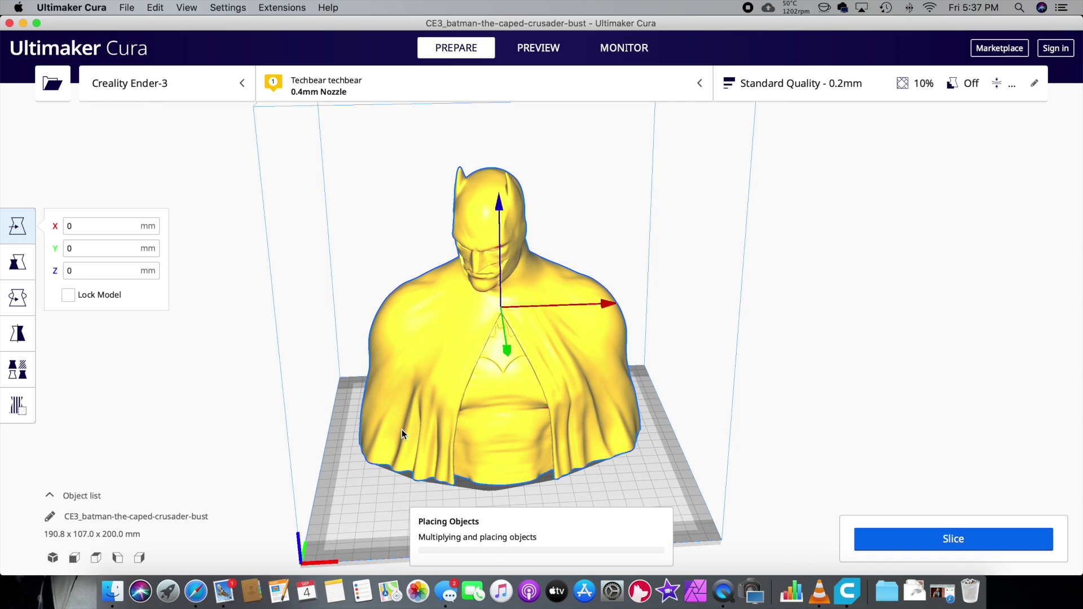
Delete the striped copy of the bust lying outside the build plate.
click(781, 395)
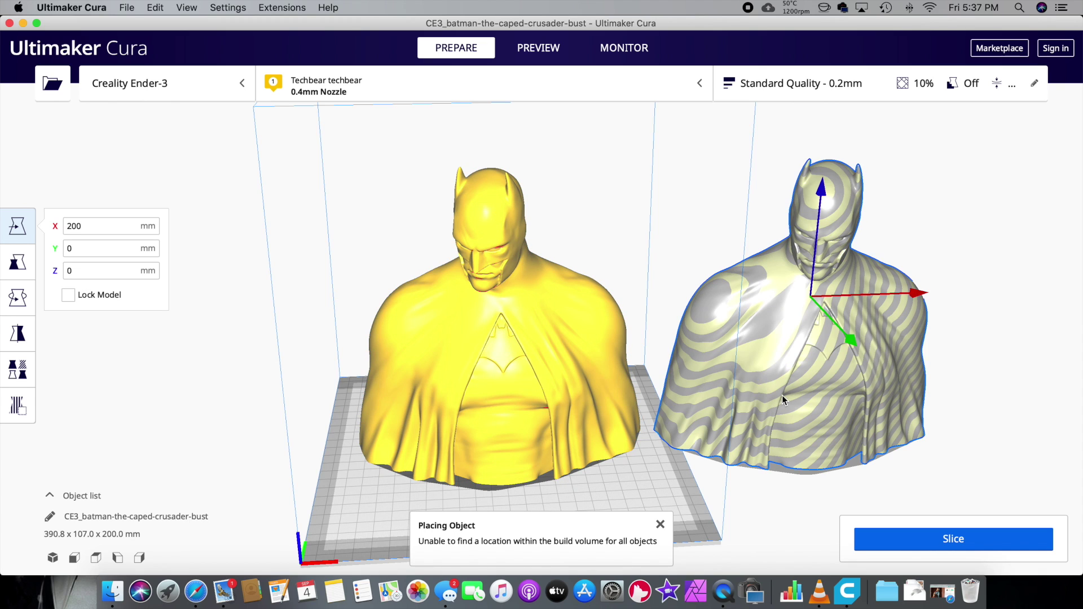
right_click(786, 334)
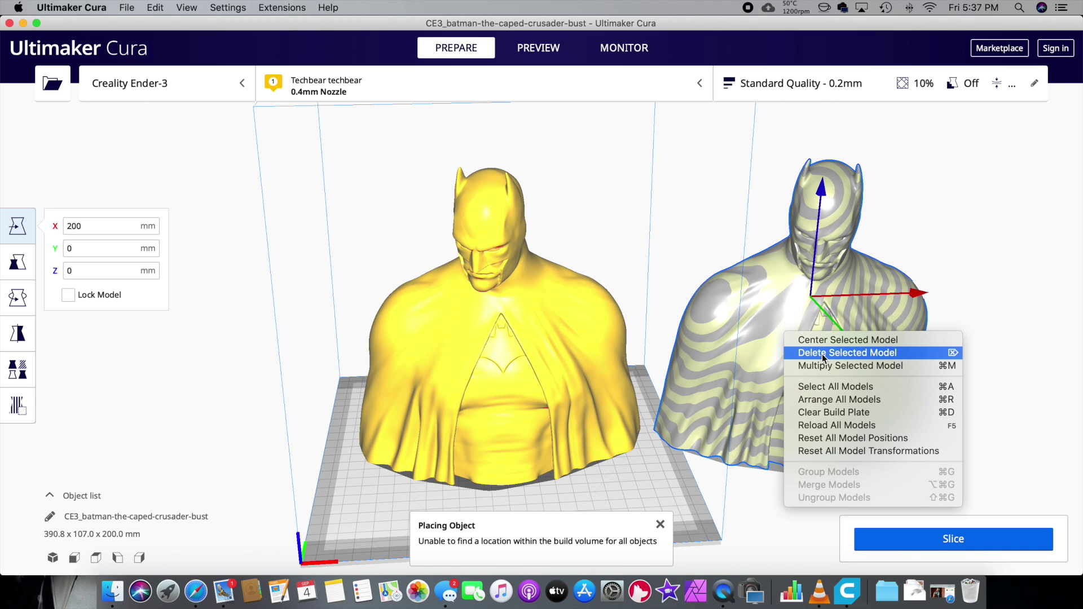
click(823, 352)
Move the remaining bust to about X 34 mm, Y 30 mm and Z 13 mm with the move handles.
click(574, 381)
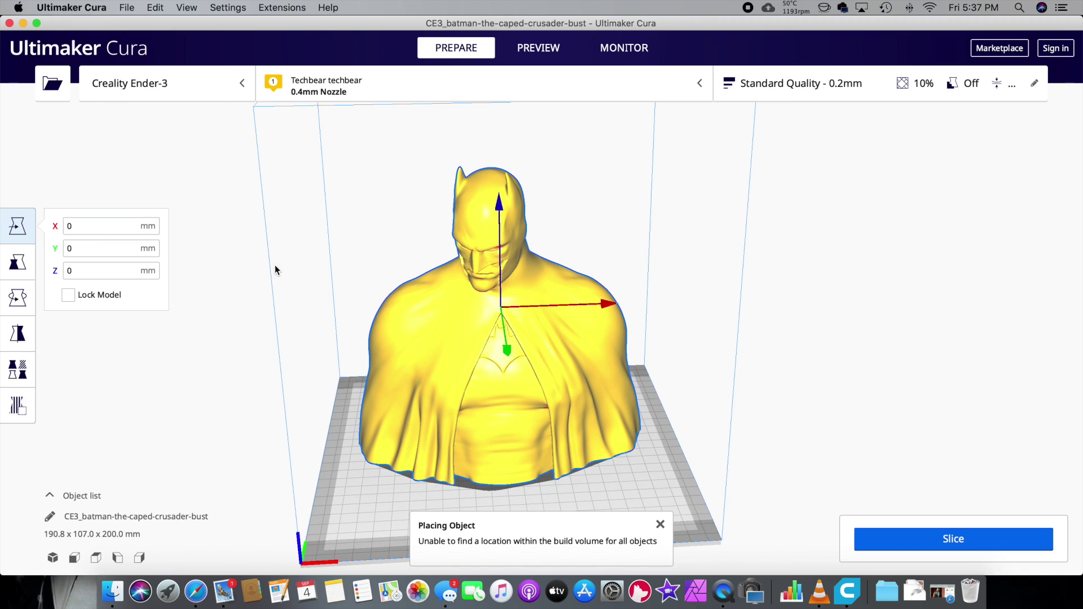
mouse_move(510, 349)
mouse_down()
mouse_move(501, 368)
mouse_move(509, 365)
mouse_up()
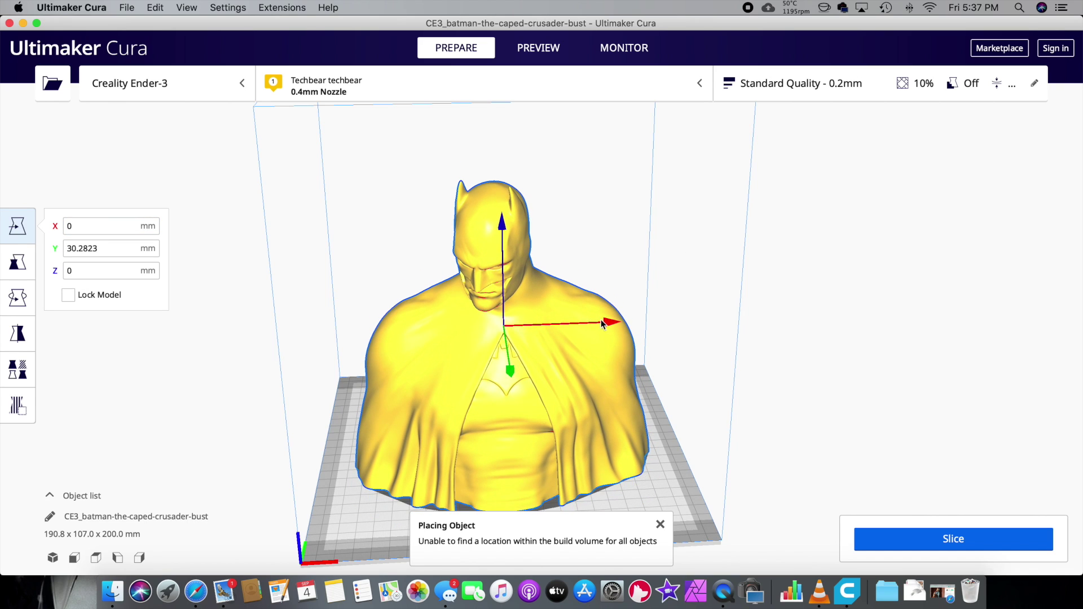
drag(515, 282, 576, 270)
drag(561, 226, 560, 204)
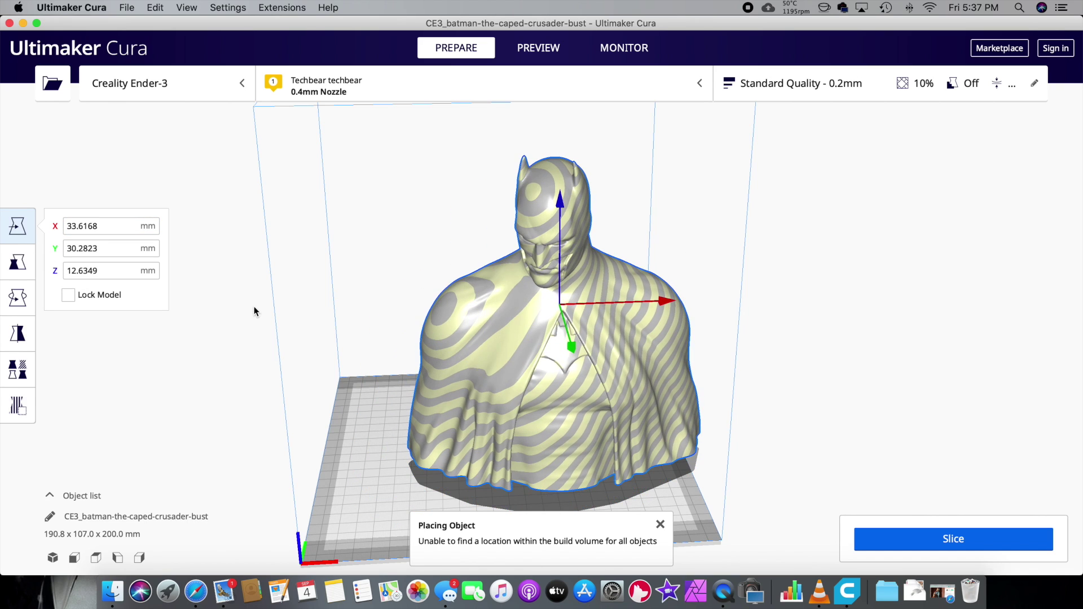
Try scaling the bust uniformly to about 66.4 %, and narrowing only its X size to about 65 mm, and undo these changes.
click(18, 260)
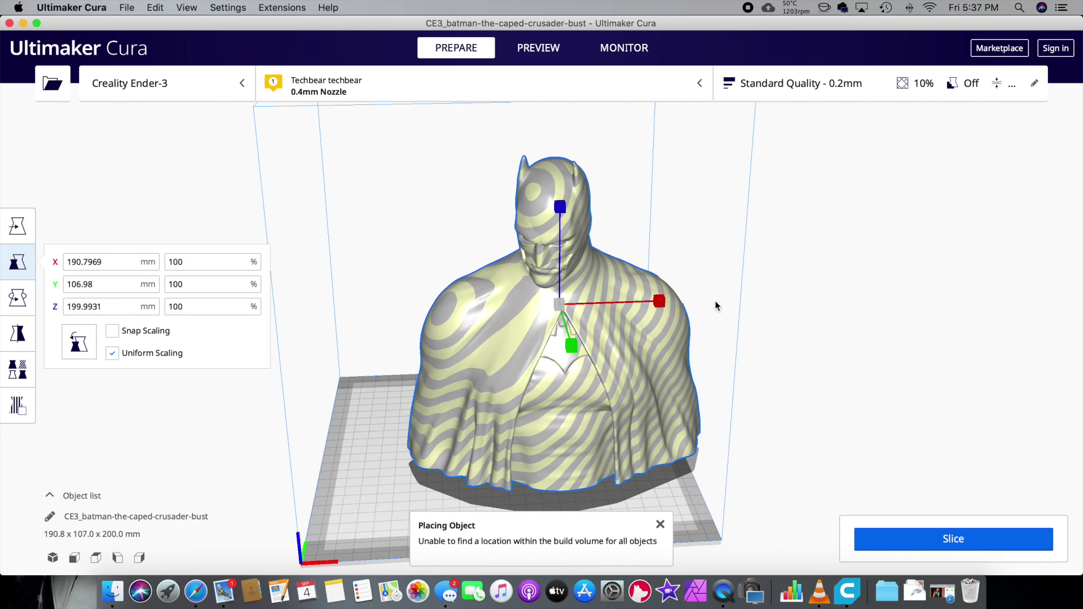
drag(664, 302, 611, 303)
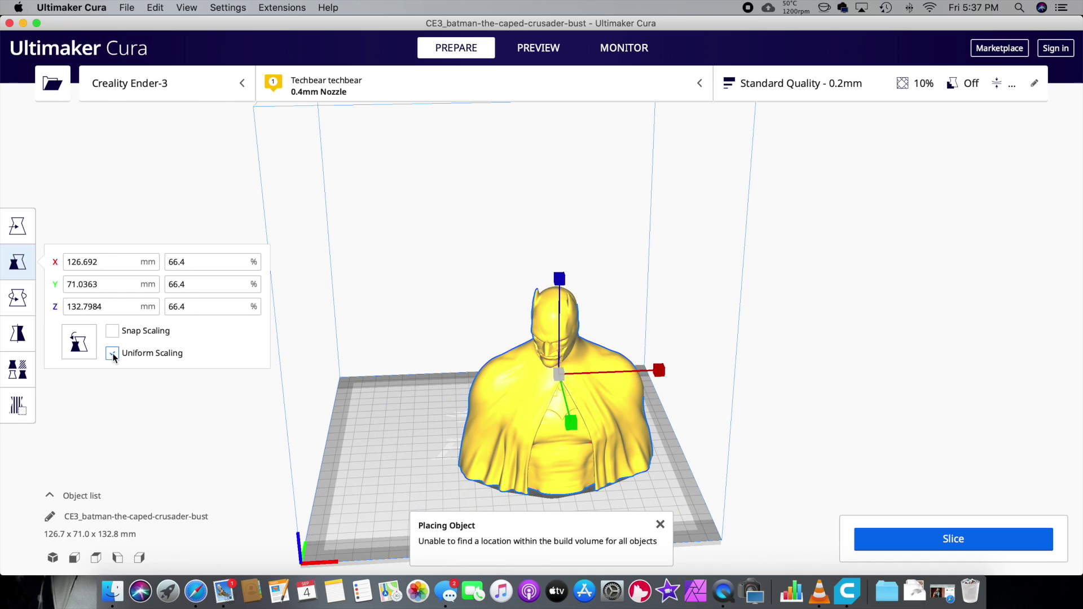
click(115, 357)
drag(660, 370, 635, 373)
key(super+z)
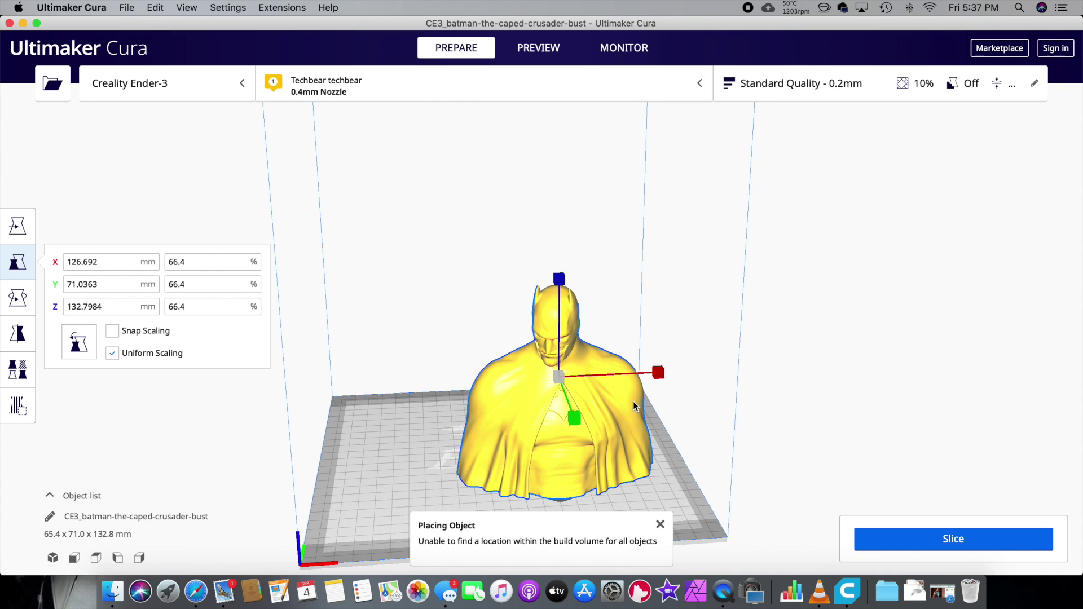
key(super+z)
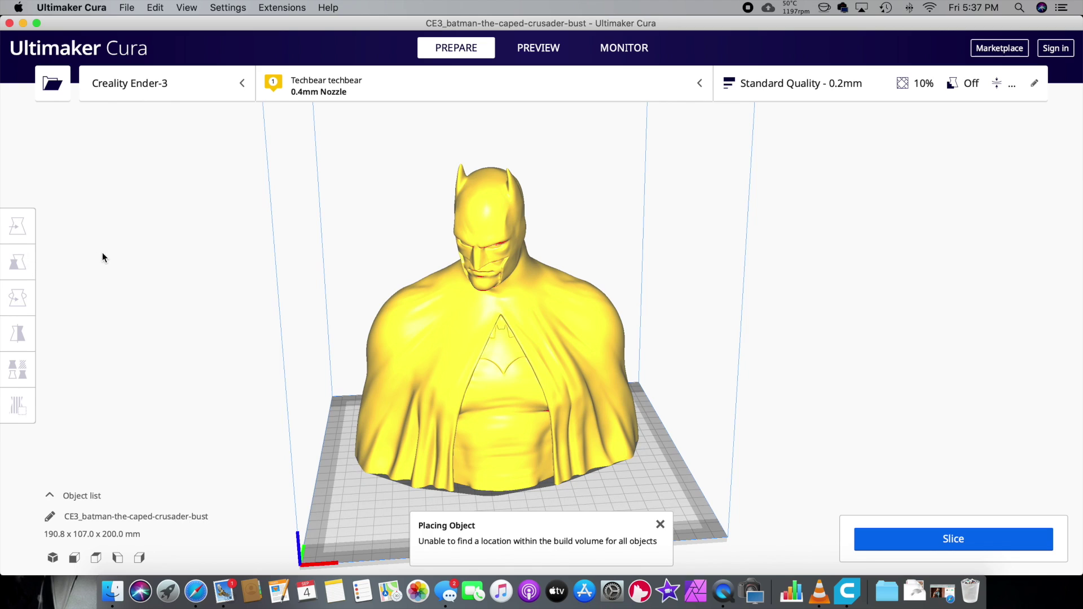
Try rotating the bust 90° about the X axis and also about its vertical axis, returning it to its original orientation each time.
click(564, 326)
click(29, 295)
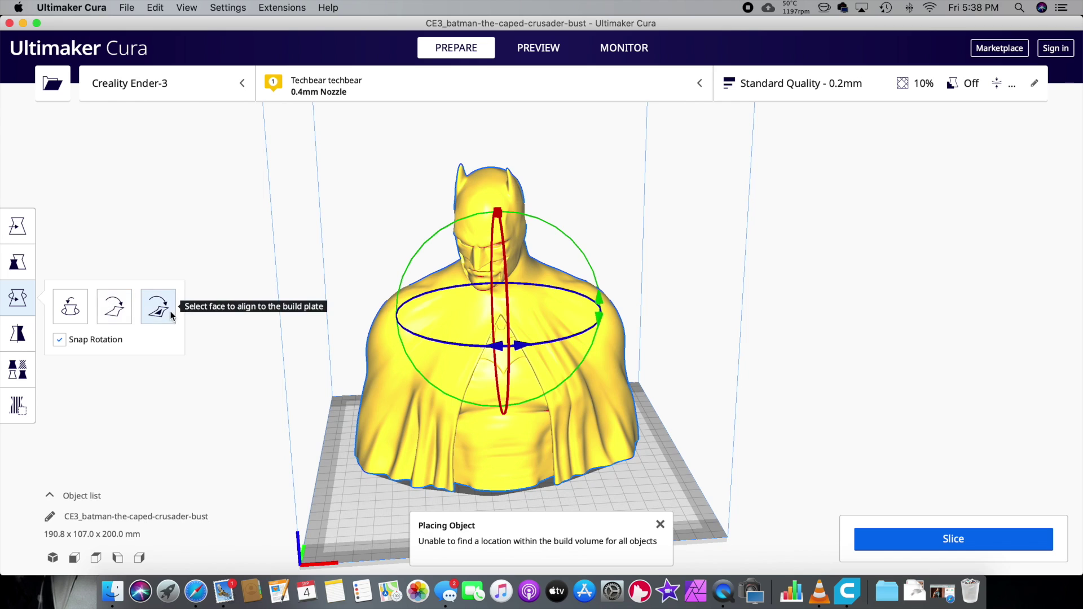
click(689, 373)
right_drag(676, 360, 794, 355)
click(567, 358)
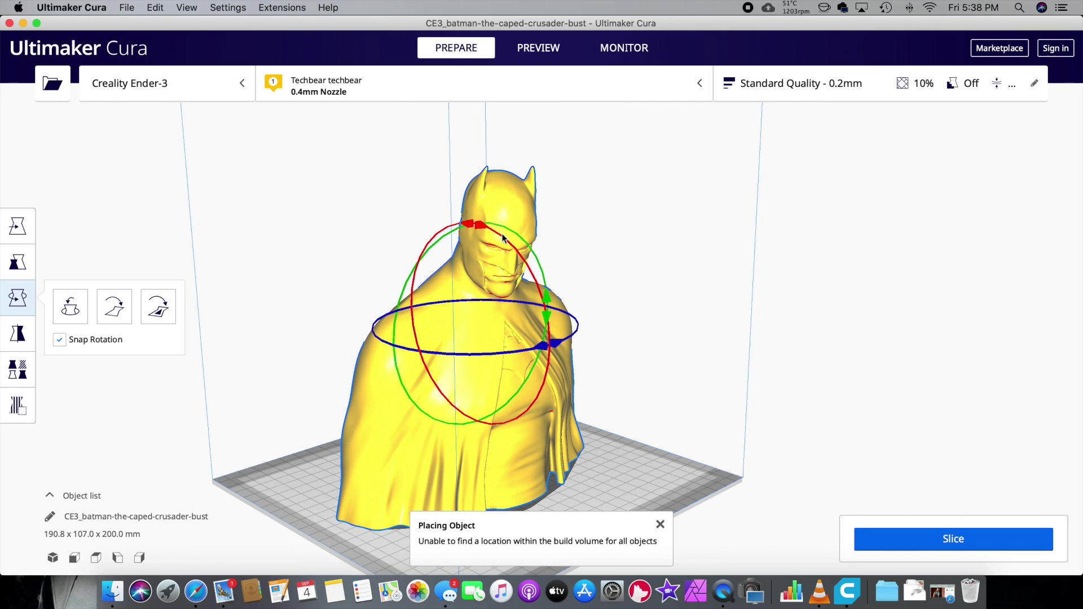
drag(504, 243, 531, 419)
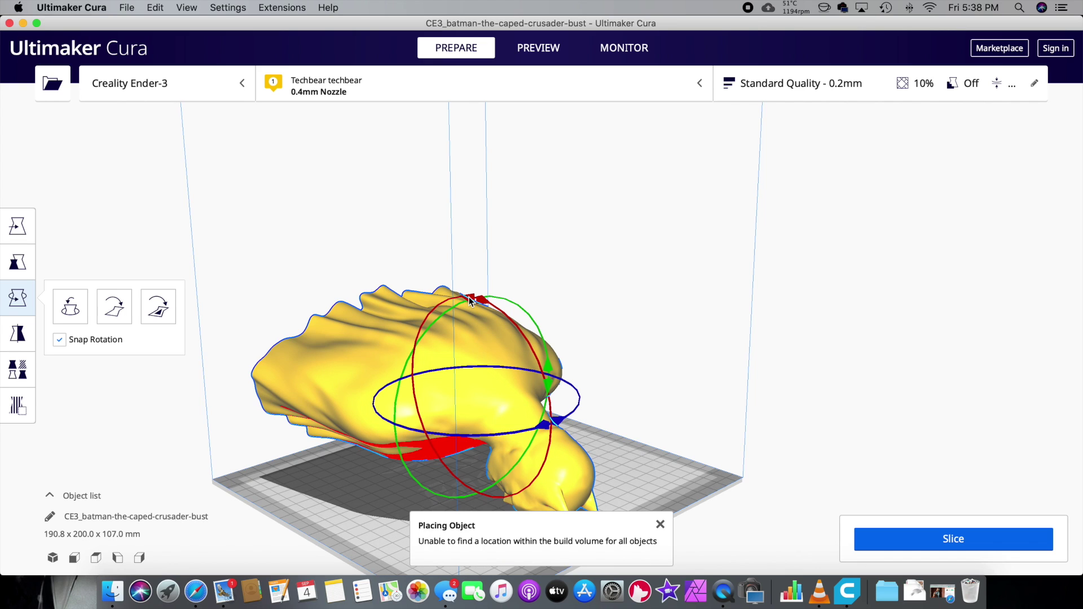
drag(470, 299, 484, 356)
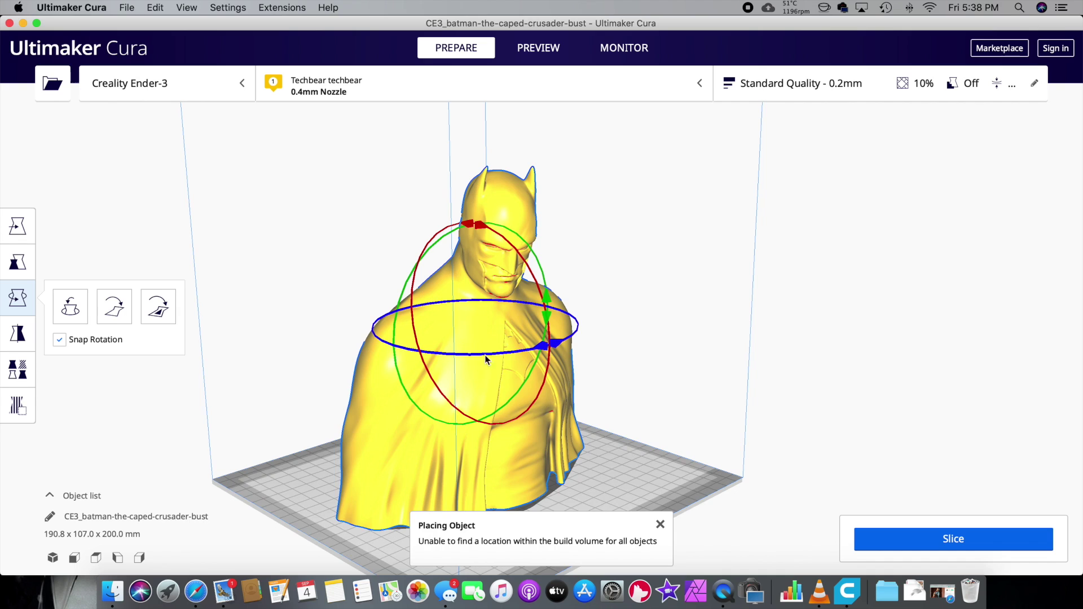
drag(539, 352, 557, 343)
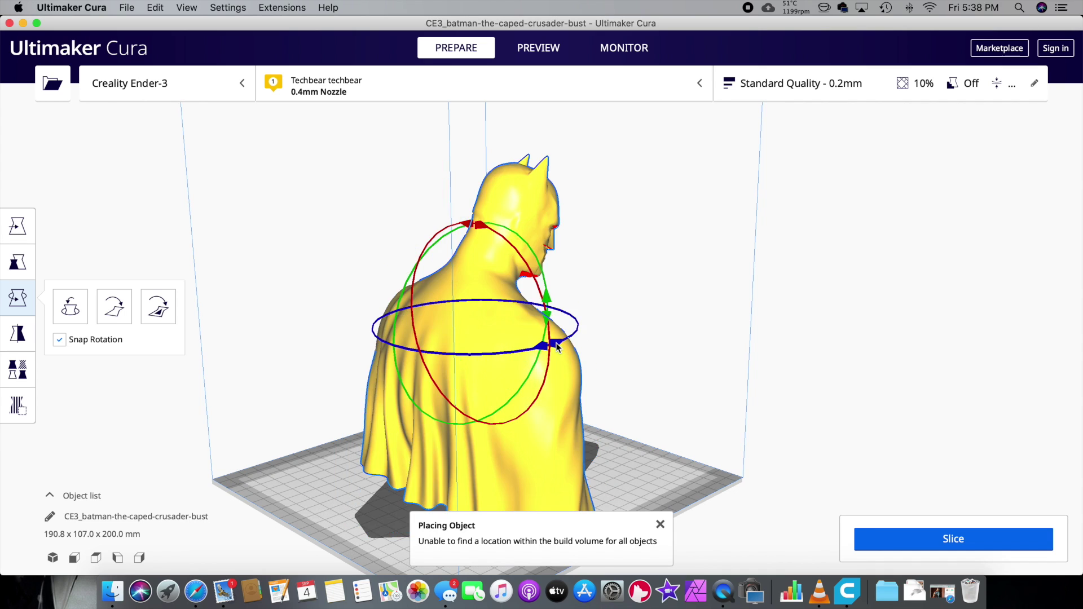
drag(559, 347, 637, 323)
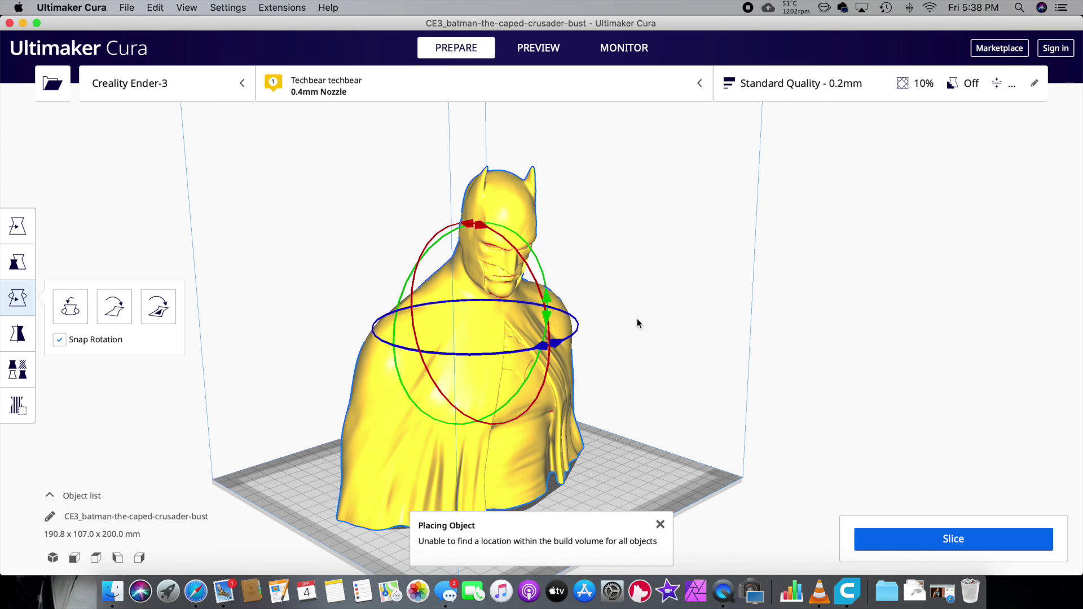
Try mirroring the bust along the X axis and along the Y axis, and undo the mirroring.
right_drag(648, 405, 607, 294)
drag(607, 294, 608, 298)
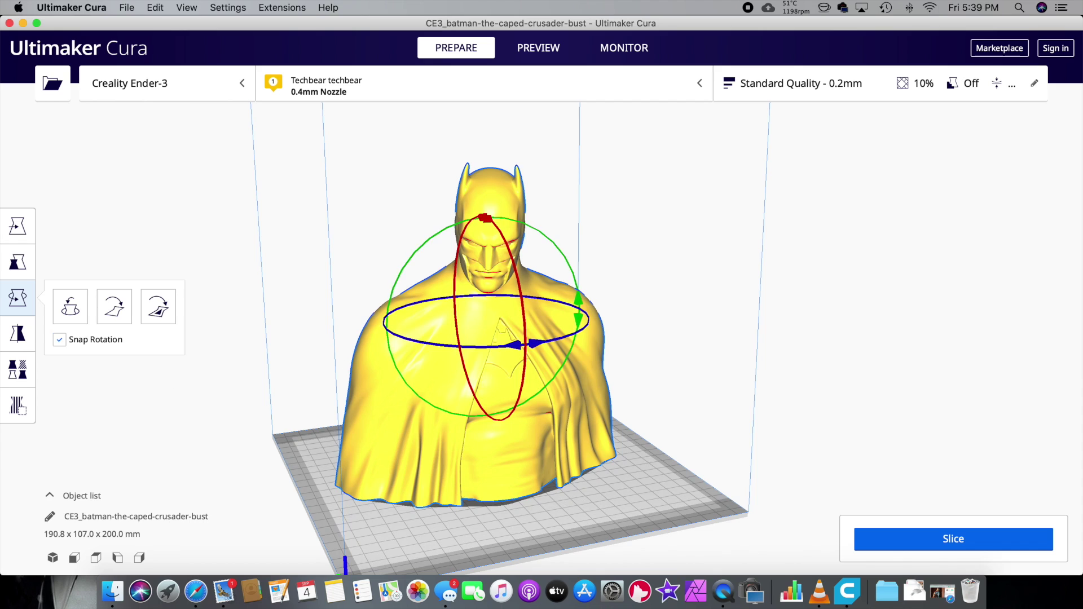
click(18, 333)
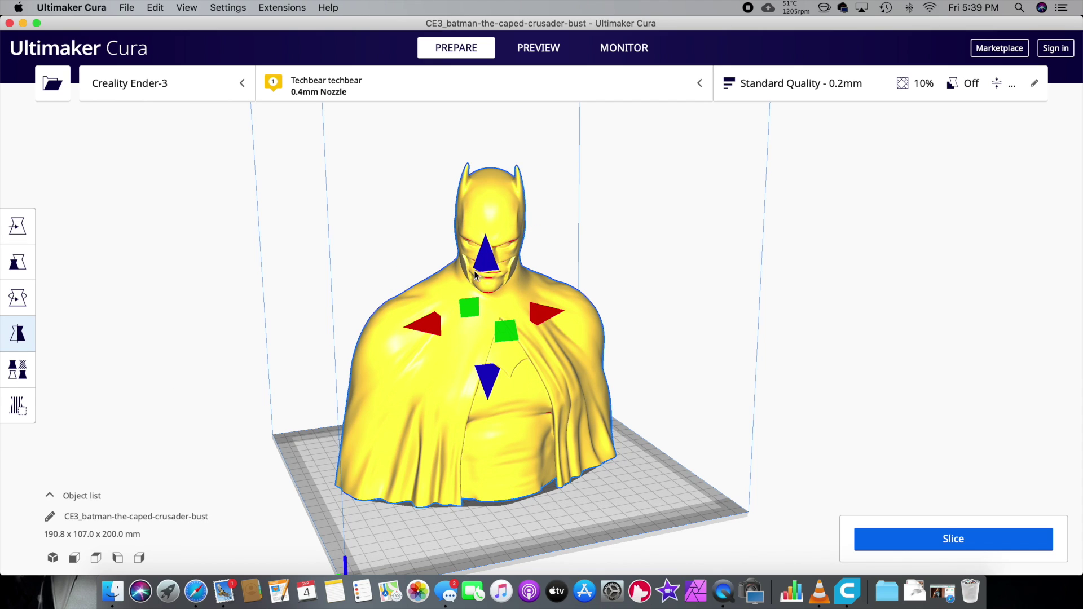
click(539, 313)
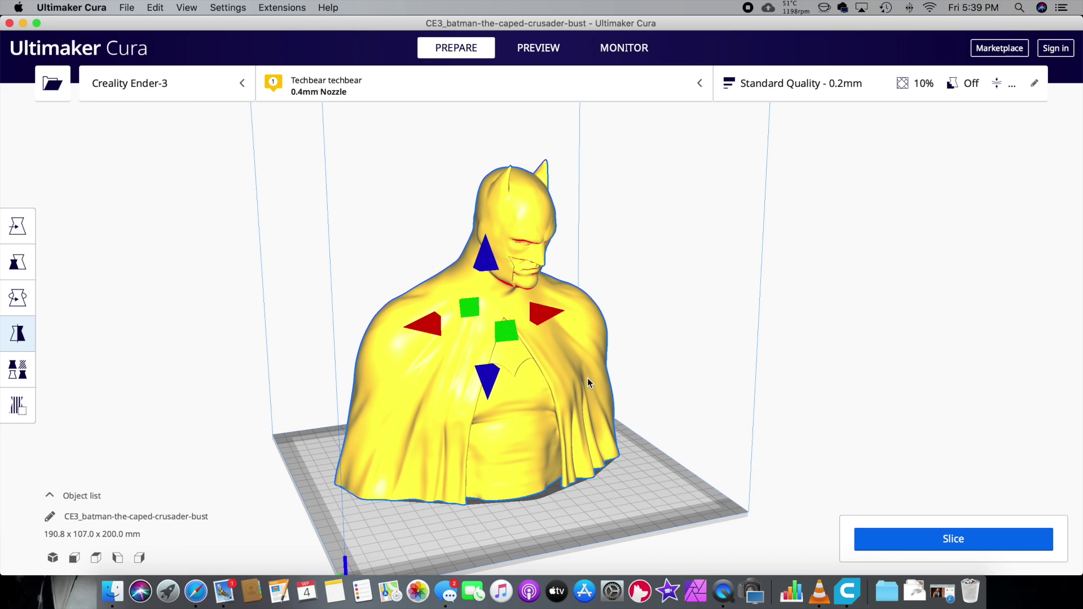
click(506, 338)
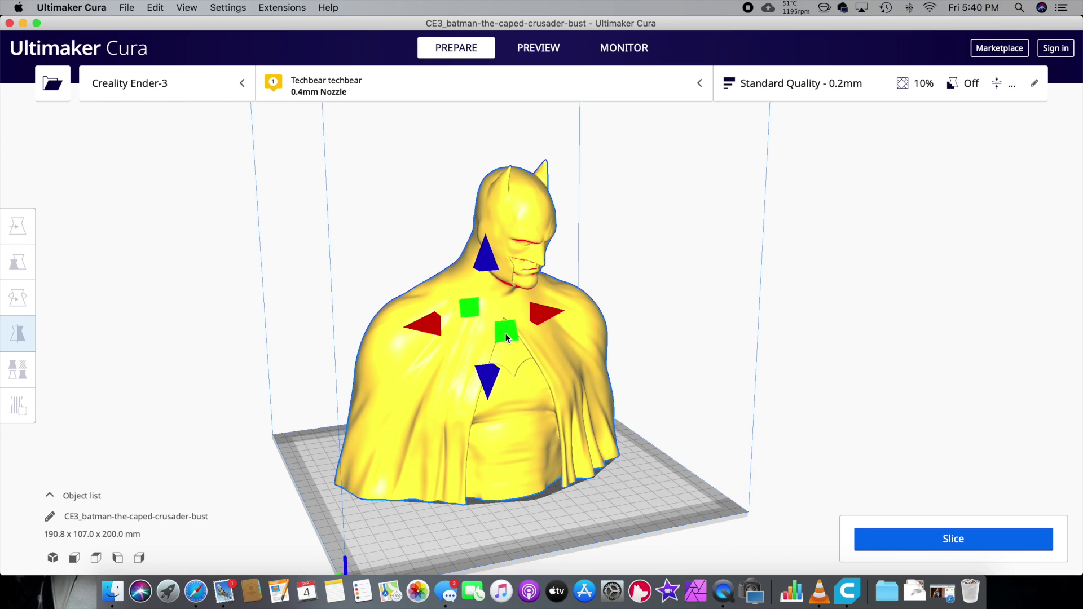
click(506, 338)
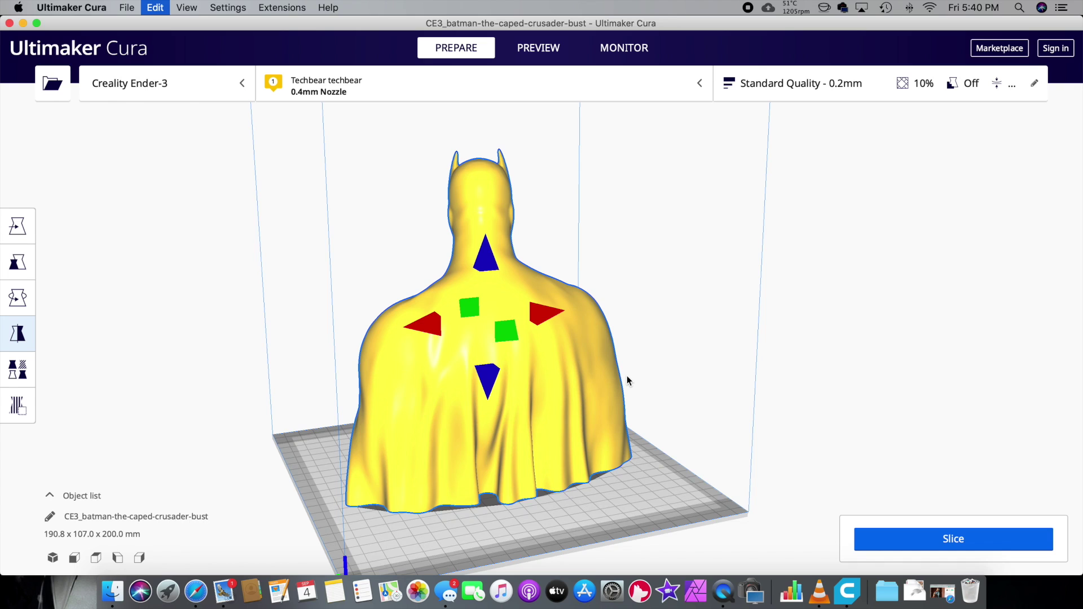
key(super+z)
Open the bust's per-model settings and switch to the support blocker tool.
click(24, 369)
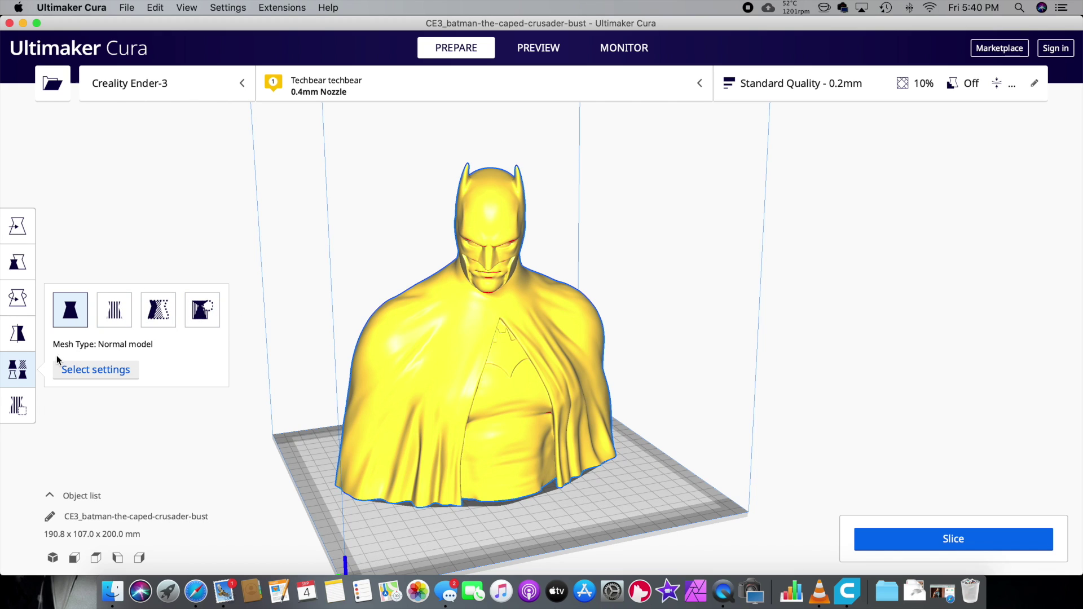
click(24, 409)
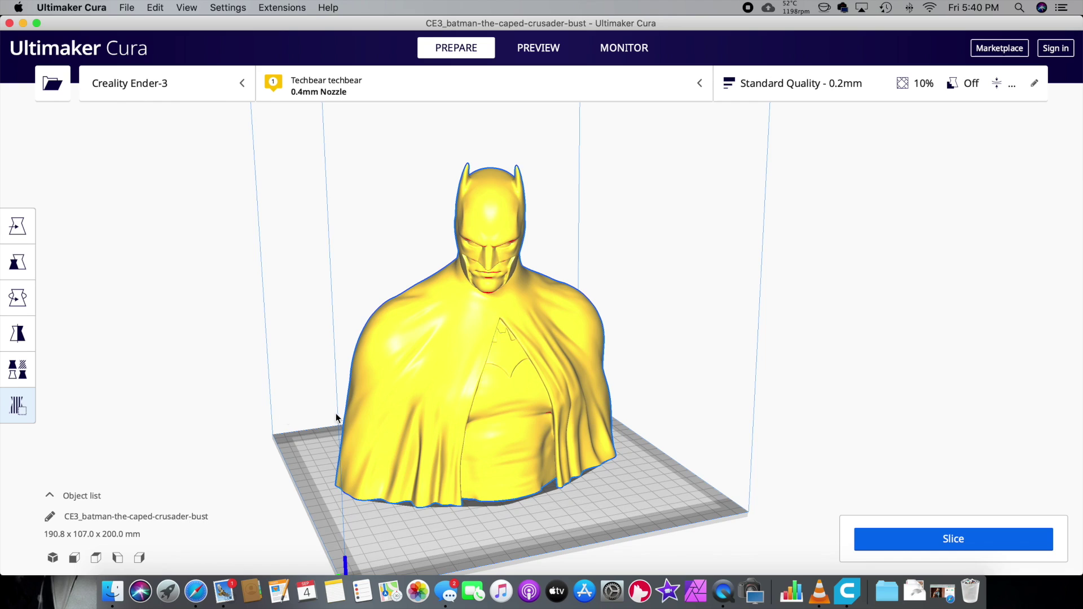
Turn on uniform scaling, scale the bust to 50 % and deselect it.
click(17, 262)
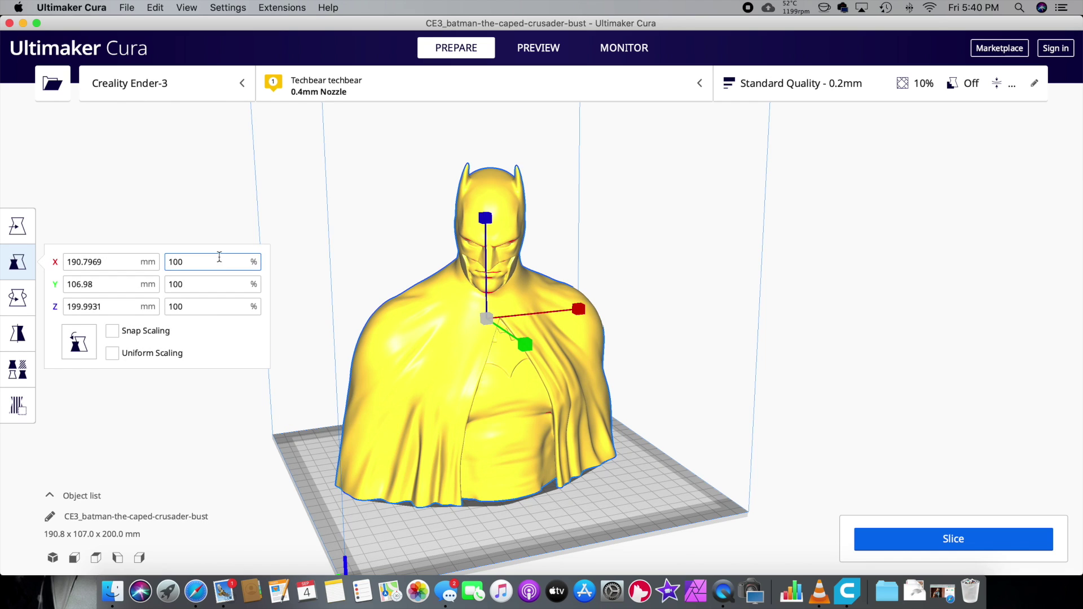
click(111, 353)
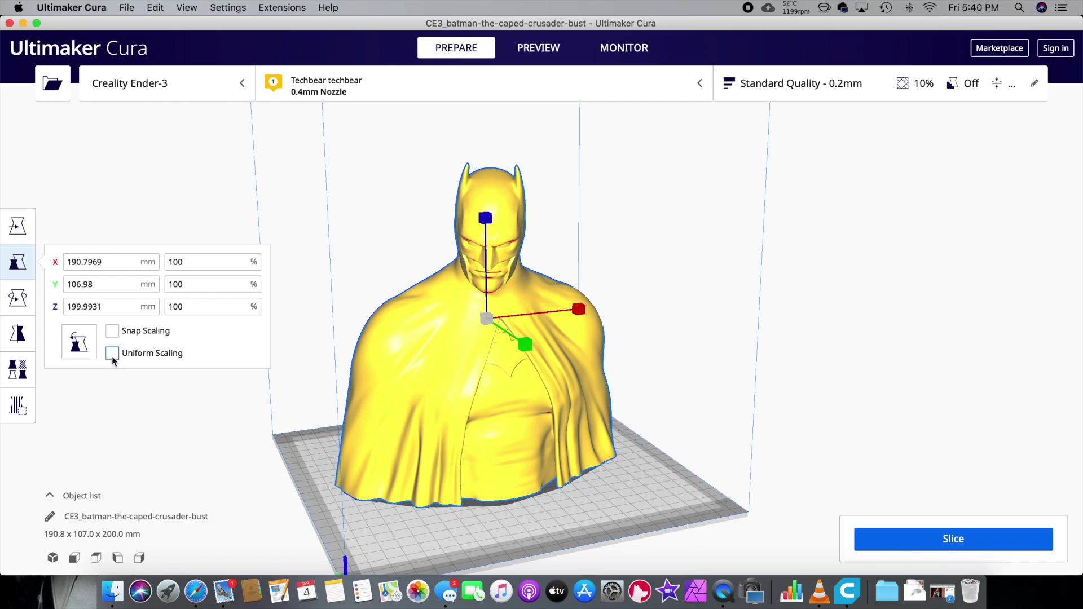
click(200, 263)
text(5)
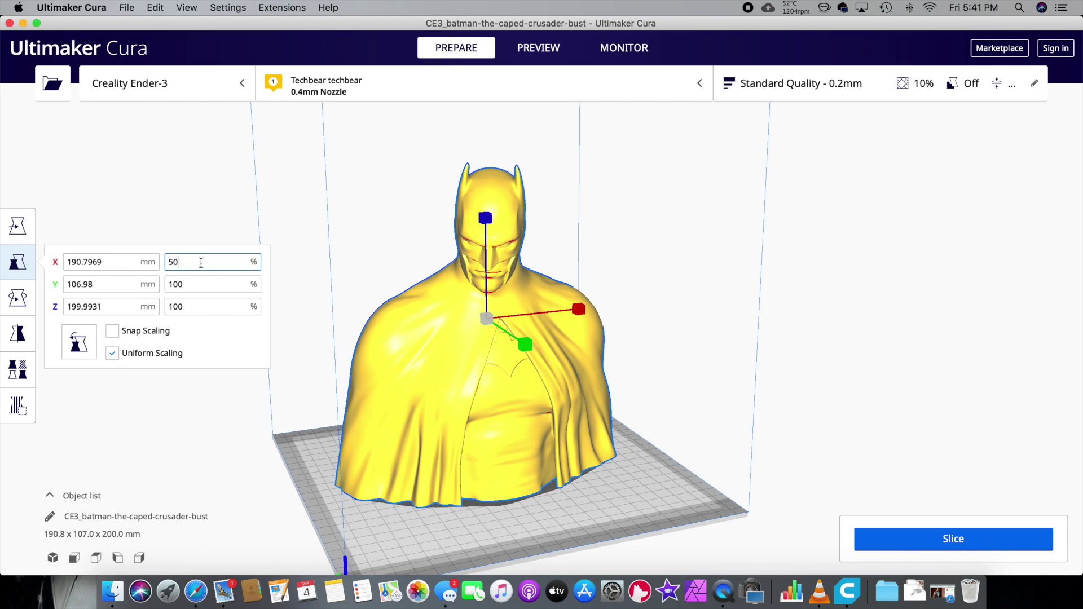
text(0)
click(204, 283)
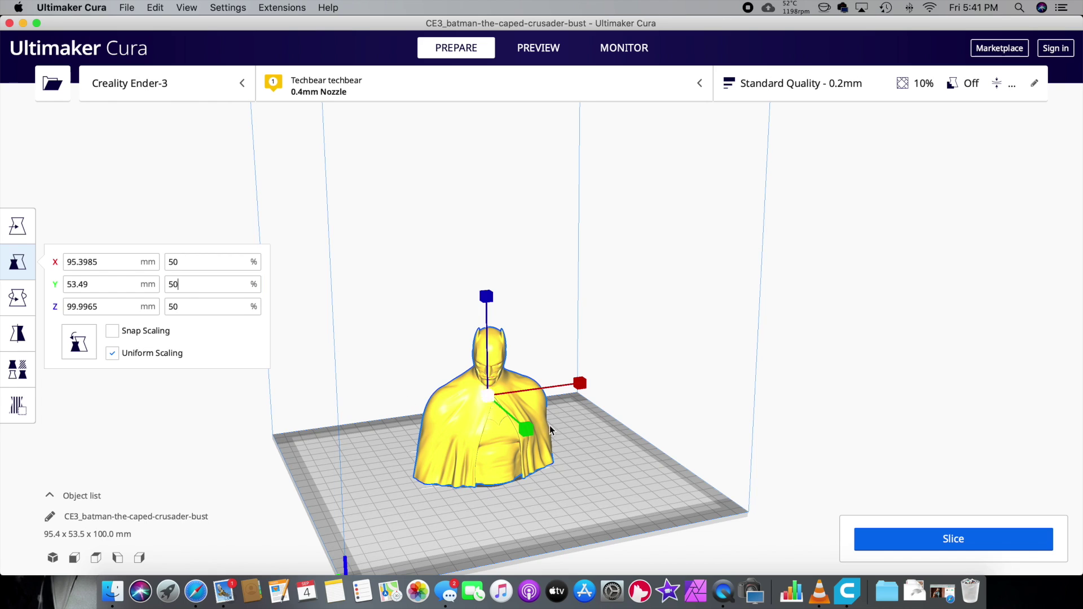
click(664, 483)
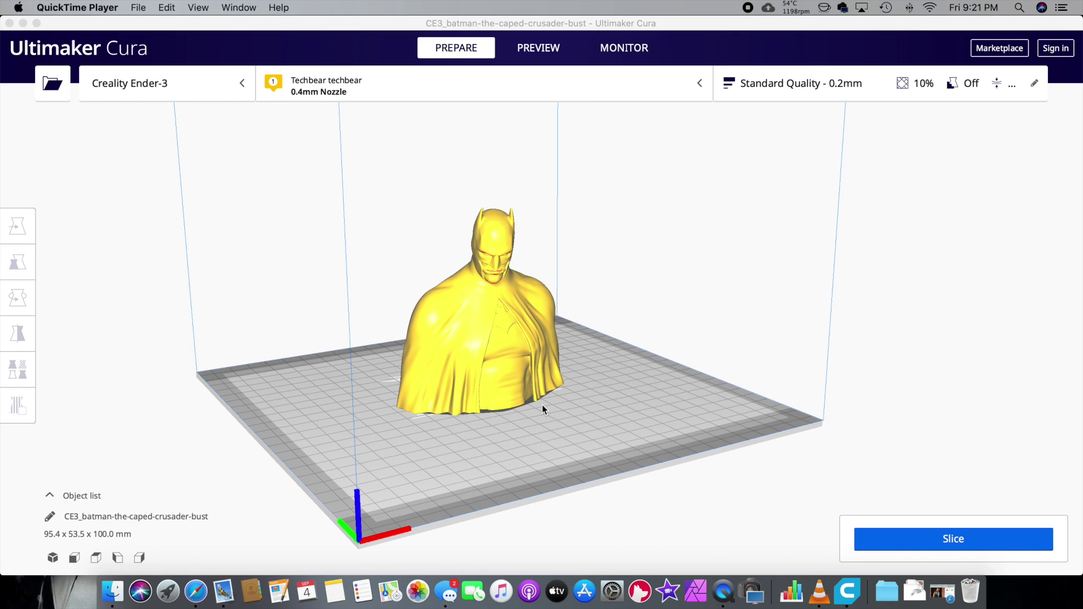
Examine the scaled bust from several sides and from below for overhanging areas.
right_drag(542, 405, 563, 414)
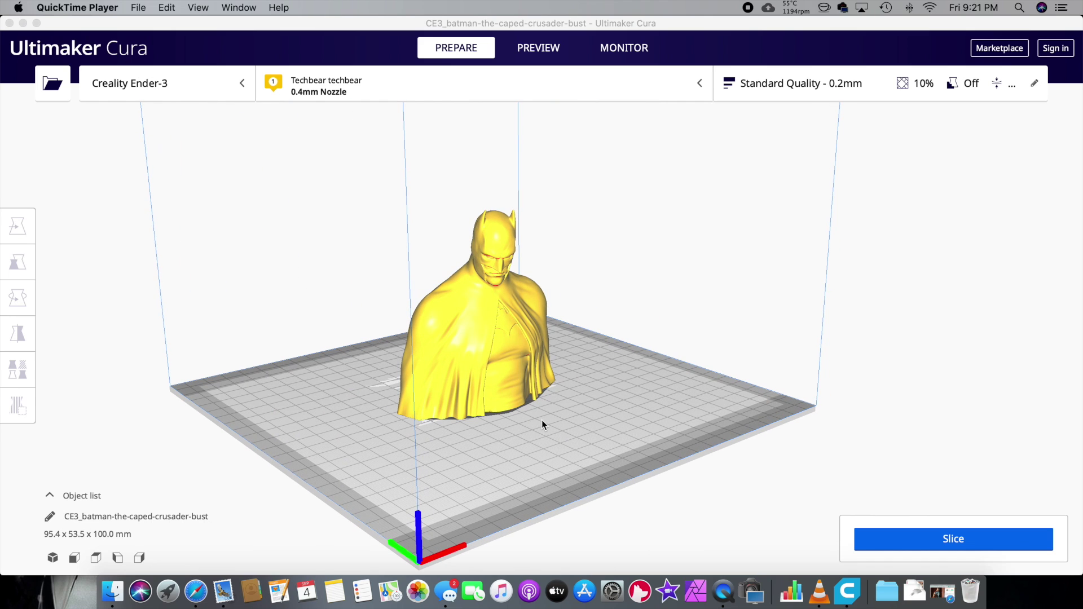
mouse_move(593, 388)
right_down()
mouse_move(573, 386)
mouse_move(691, 380)
mouse_move(581, 387)
right_up()
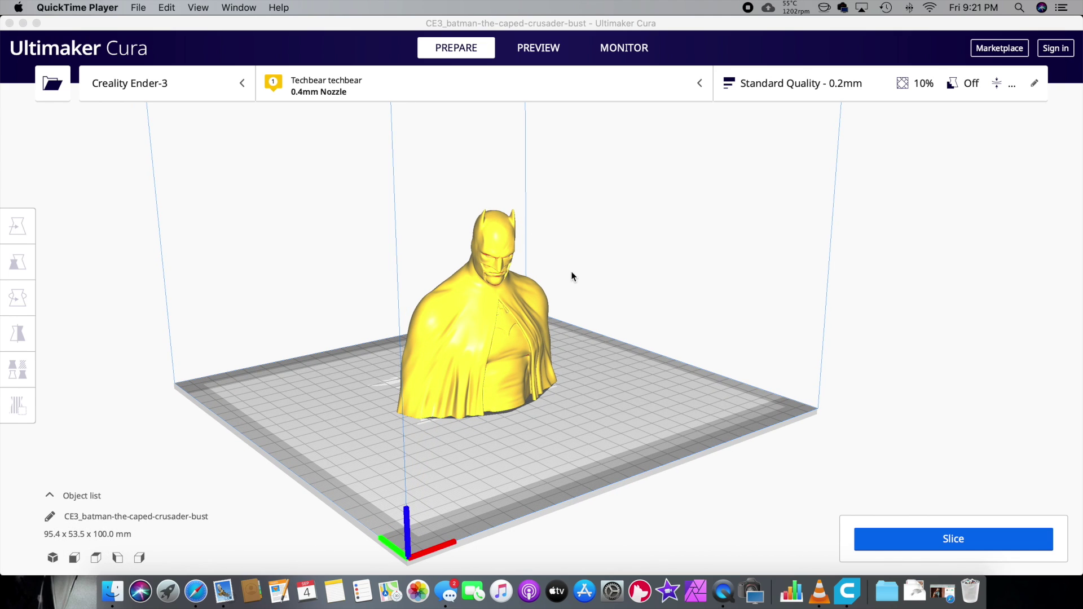
right_drag(627, 353, 589, 344)
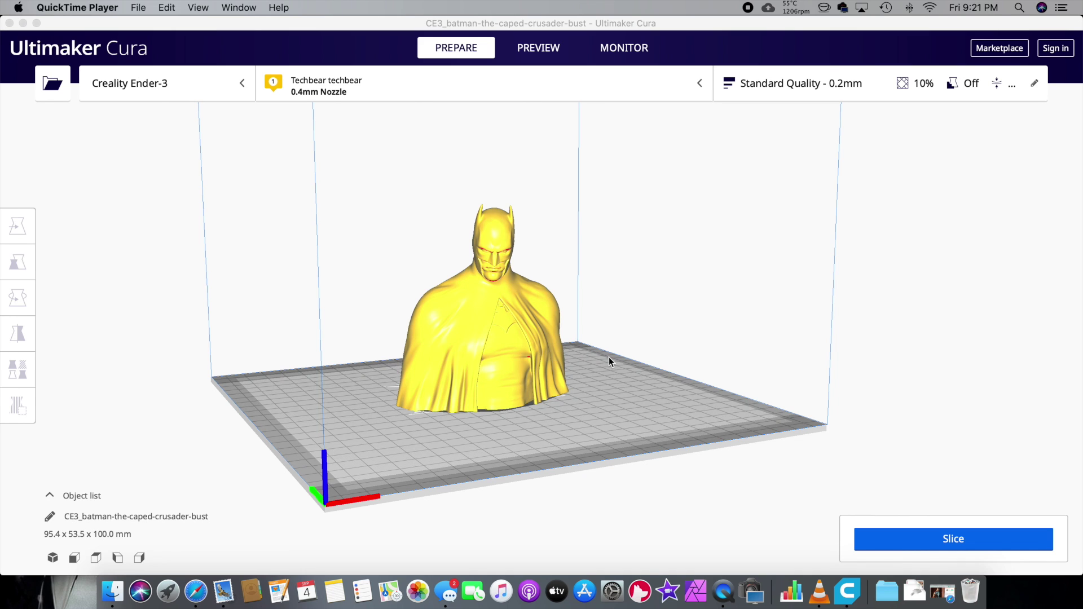
mouse_move(577, 379)
right_down()
mouse_move(718, 371)
mouse_move(594, 383)
mouse_move(619, 378)
mouse_move(563, 373)
mouse_move(583, 377)
right_up()
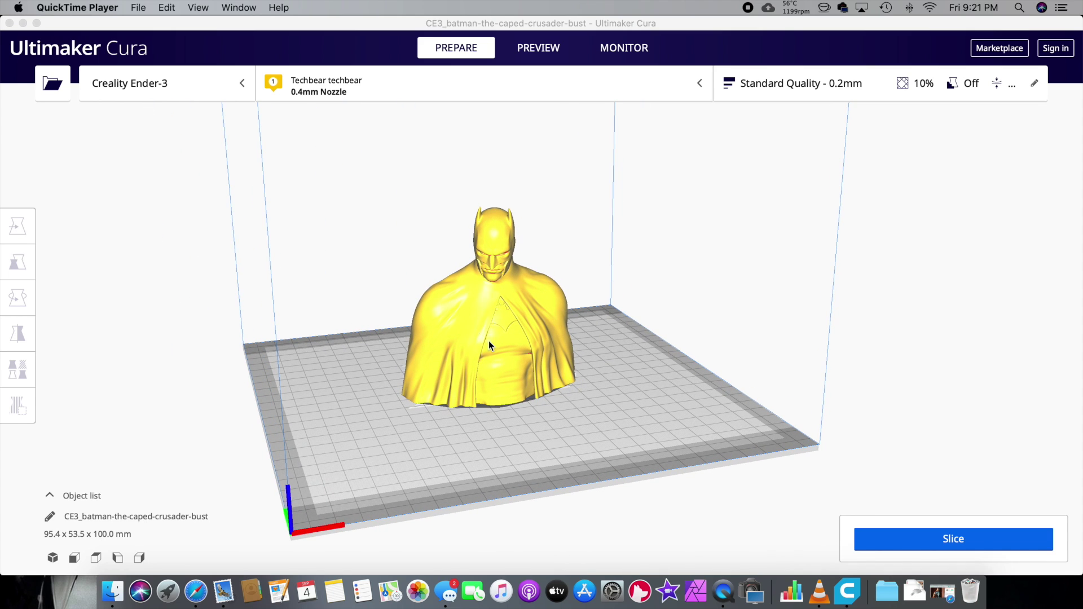
right_drag(337, 285, 560, 255)
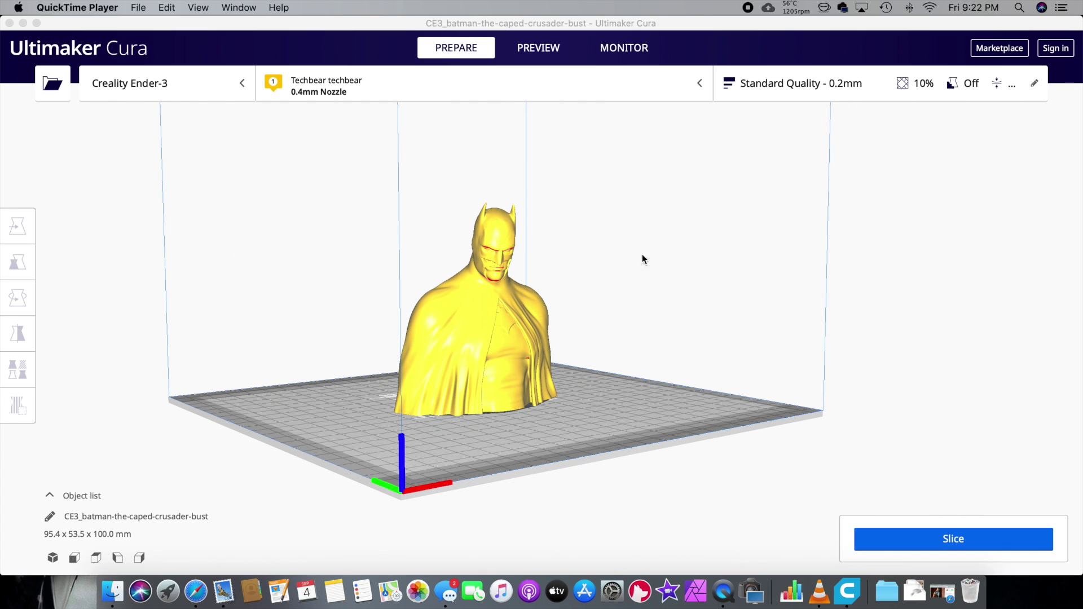
right_drag(475, 303, 566, 269)
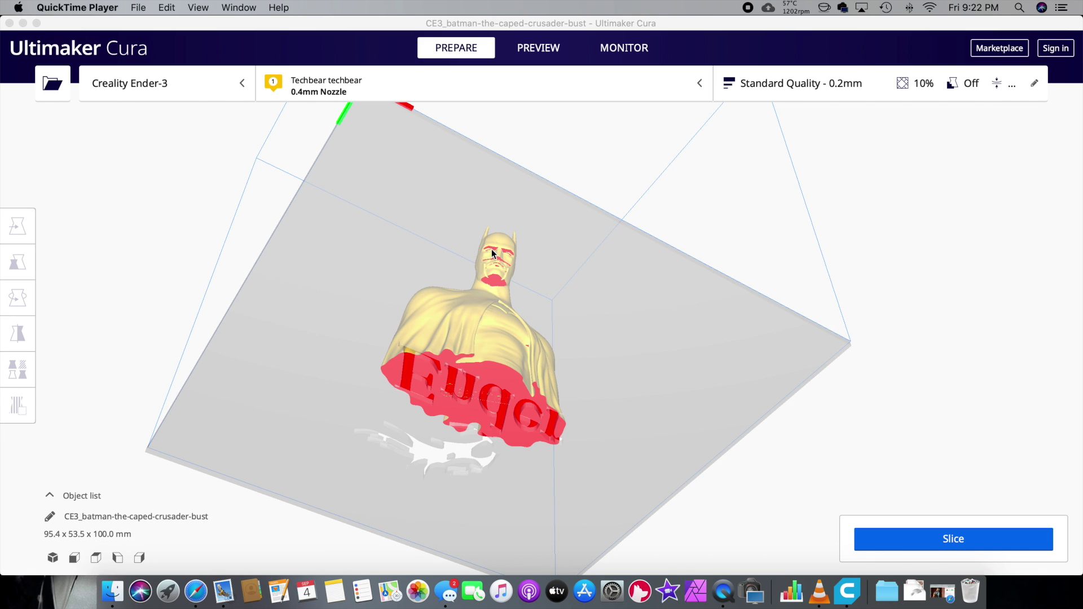
right_drag(614, 255, 694, 333)
Enable support in the print settings with the 0.2 mm profile and 10 % infill, and slice the bust.
click(791, 88)
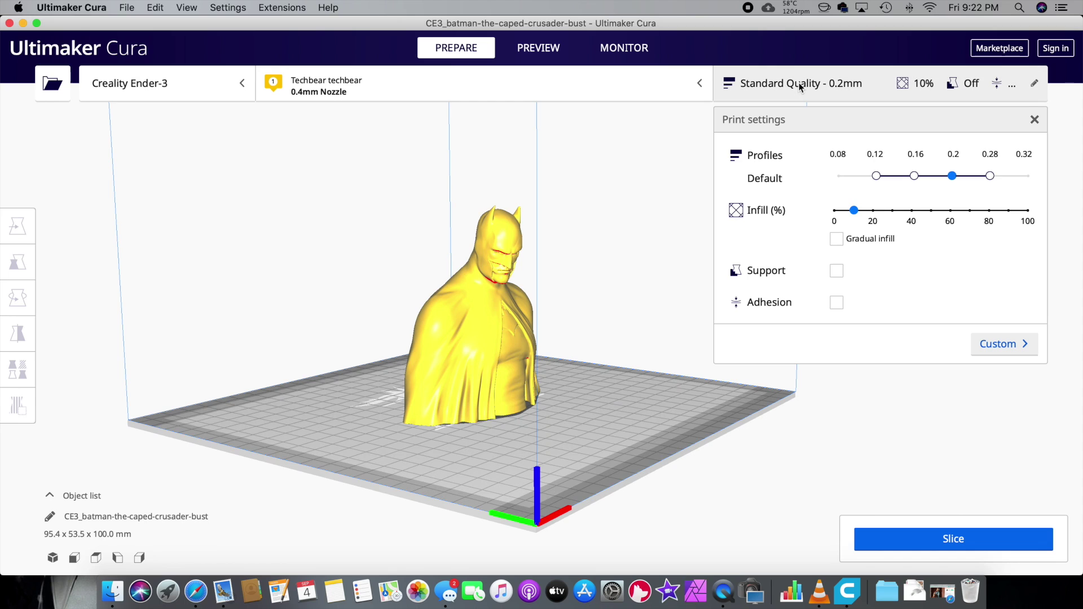
click(837, 272)
right_drag(586, 371, 523, 389)
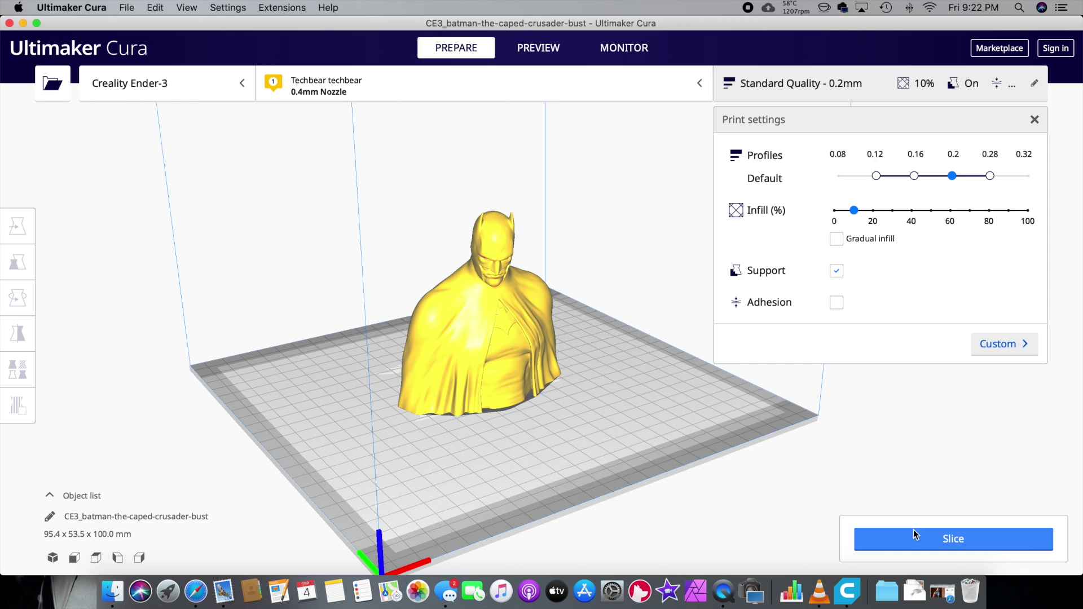
click(984, 542)
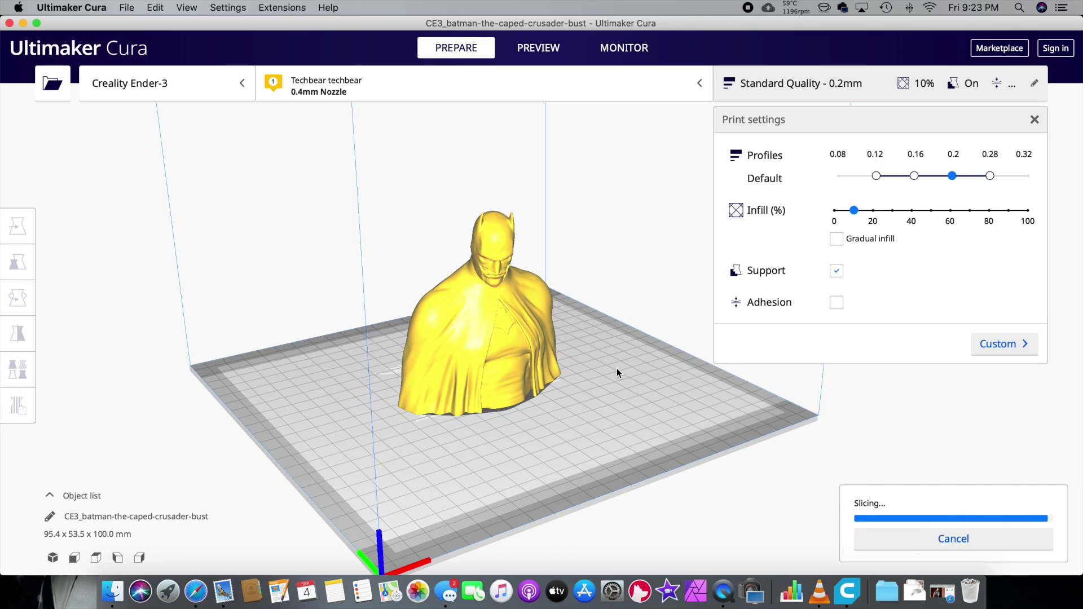
Preview the sliced bust with the print settings closed, and lower the visible layers to 268 to examine its infill and supports.
right_drag(617, 368, 790, 446)
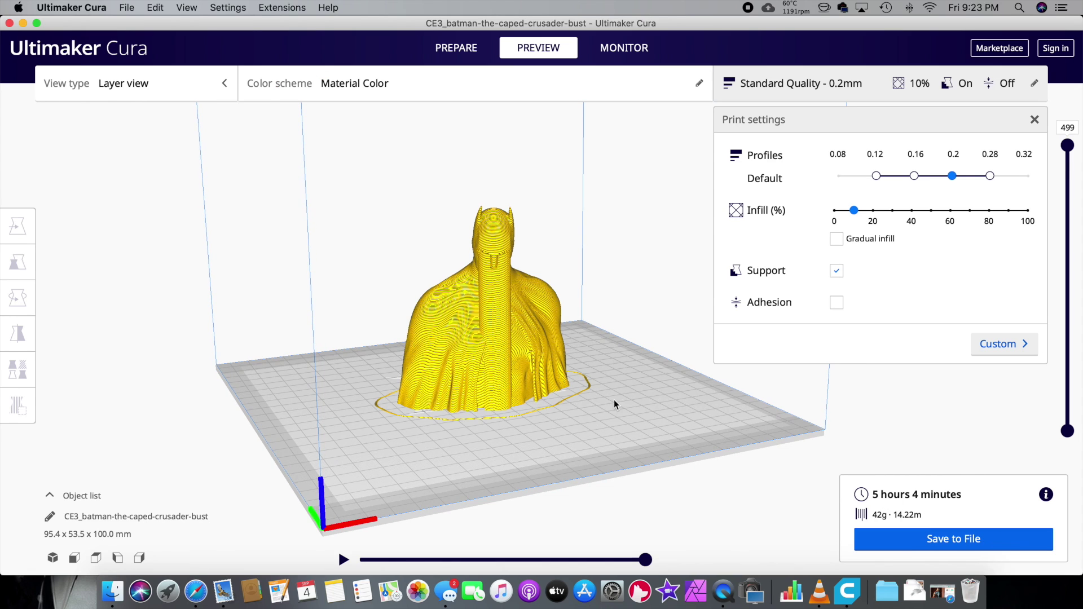
scroll(669, 392, up, 3)
mouse_move(669, 391)
right_down()
mouse_move(835, 390)
mouse_move(602, 378)
mouse_move(685, 385)
right_up()
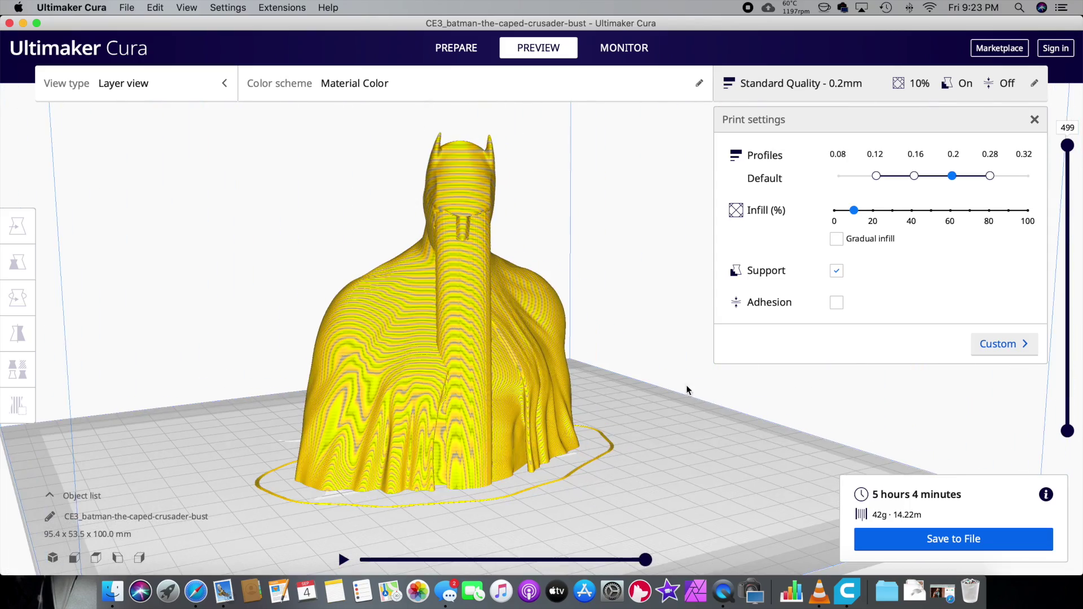
click(1034, 119)
drag(1070, 148, 1054, 279)
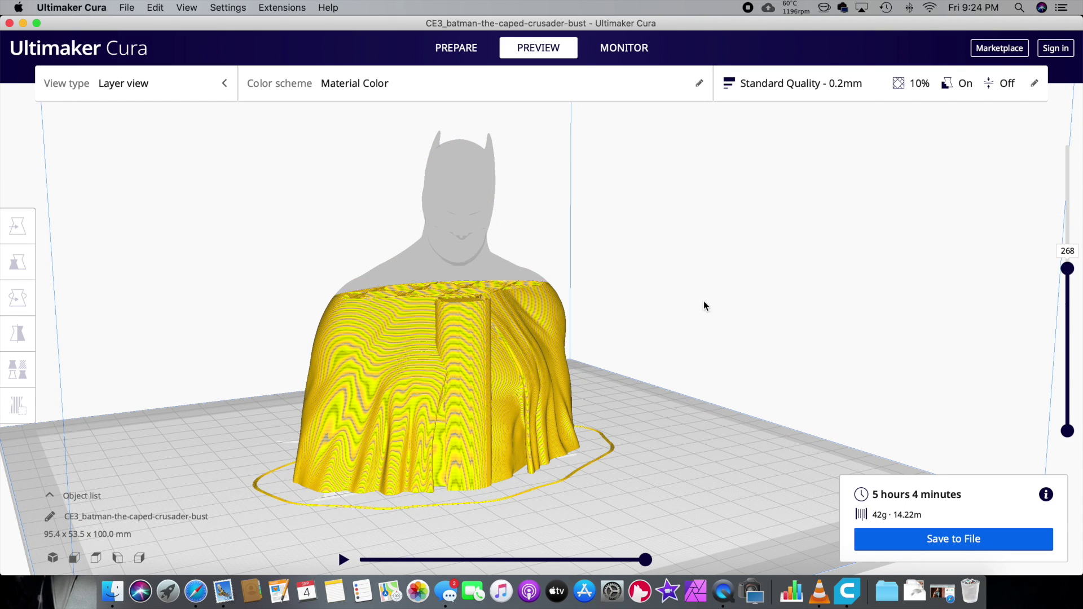
right_drag(706, 307, 692, 335)
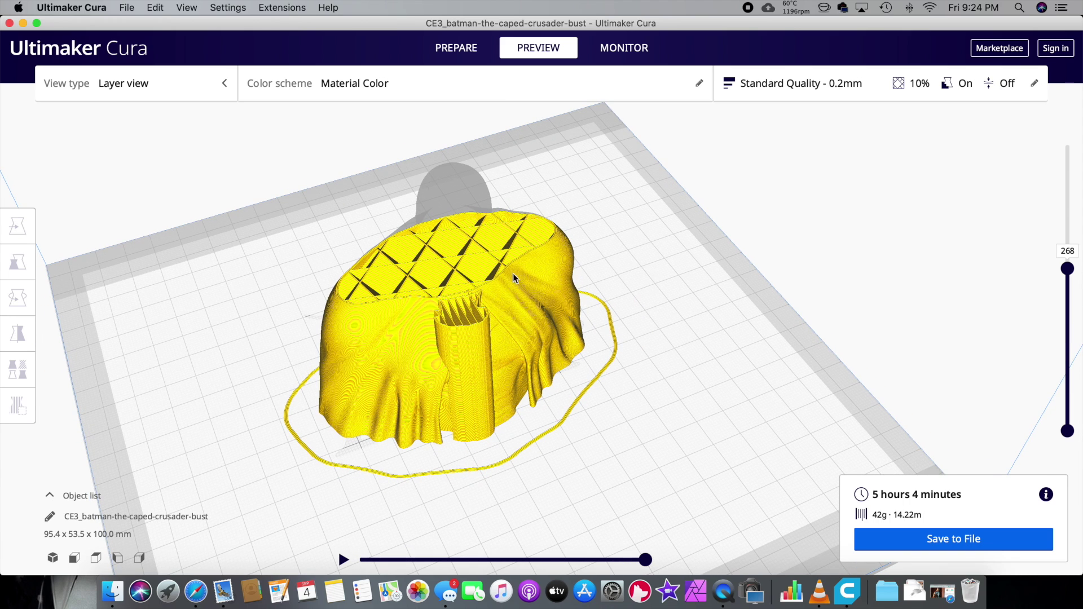
Restore the sliced bust's preview to all 499 layers and examine the head, cape and chin support.
right_drag(769, 295, 1080, 326)
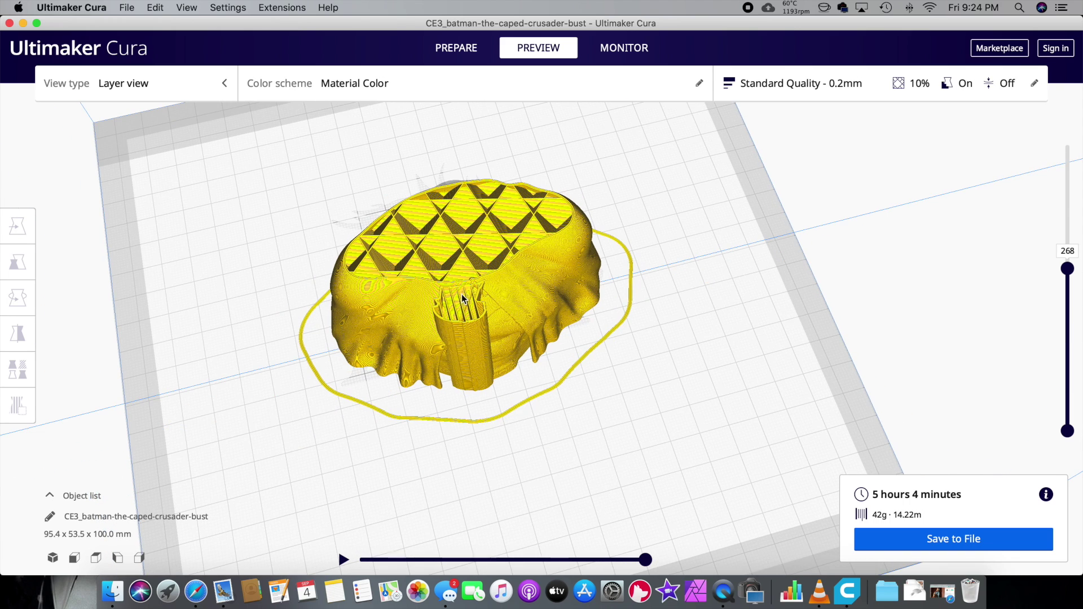
drag(1067, 269, 1054, 129)
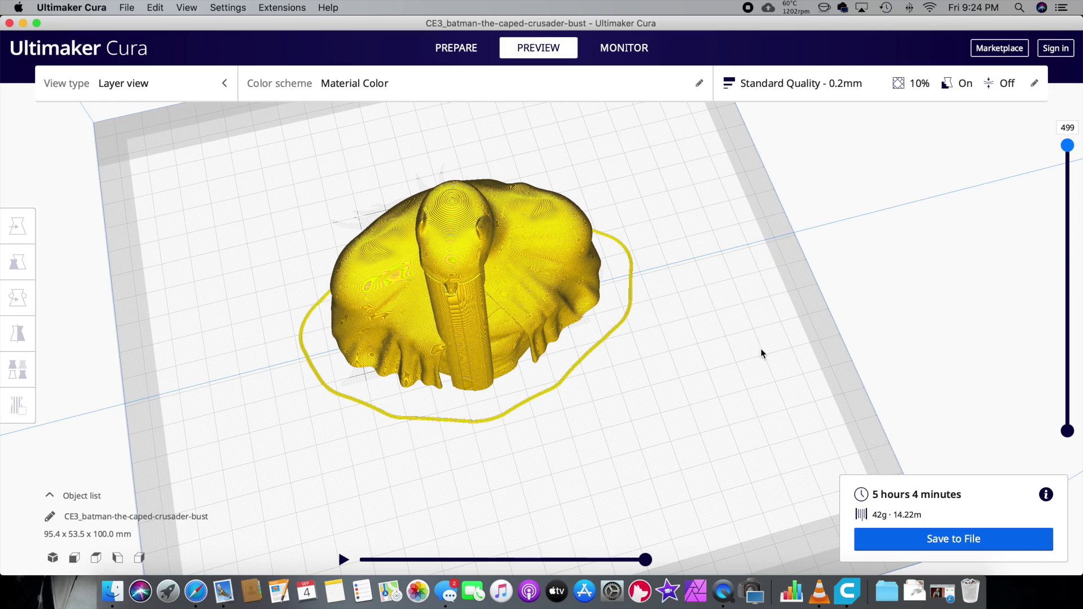
right_drag(762, 353, 1080, 116)
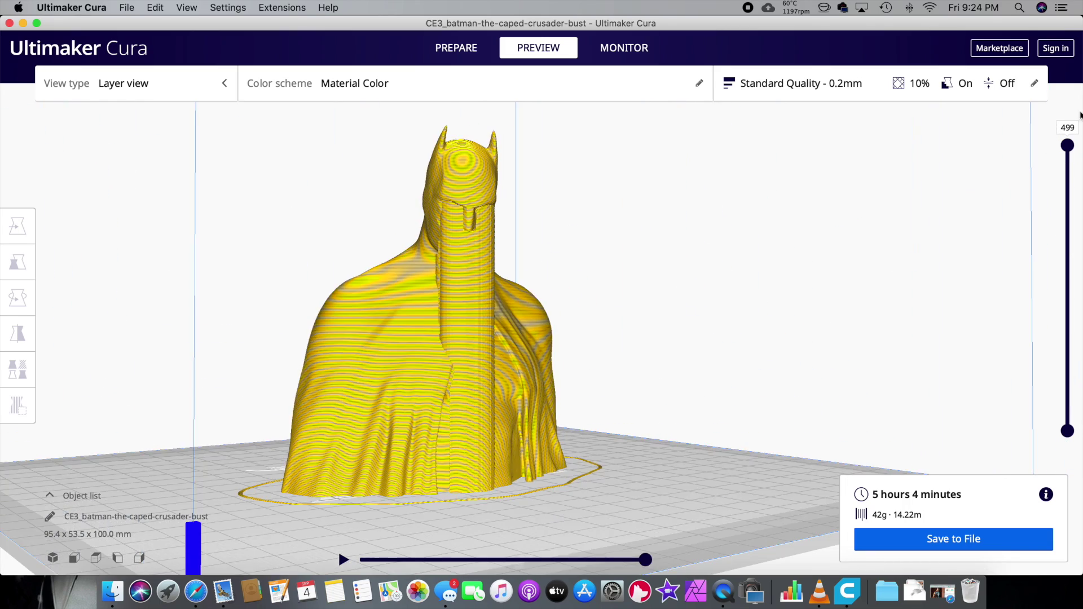
Lower the visible layers to 185, examine the infill and the layer's toolpath, and view the print time breakdown.
drag(1067, 145, 1067, 312)
right_drag(705, 316, 582, 394)
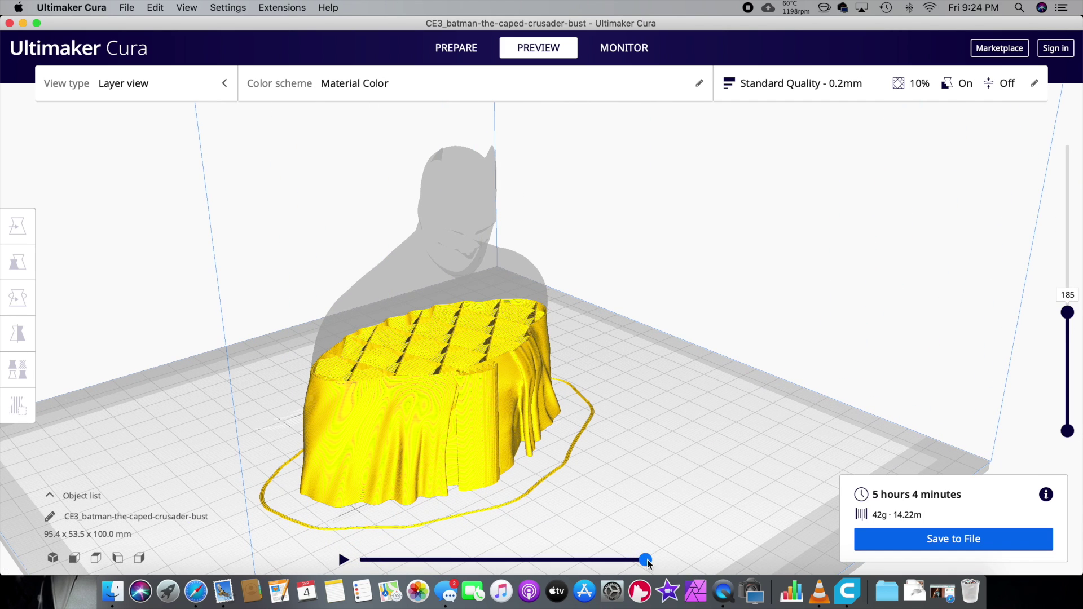
mouse_move(645, 560)
mouse_down()
mouse_move(359, 566)
mouse_move(655, 558)
mouse_up()
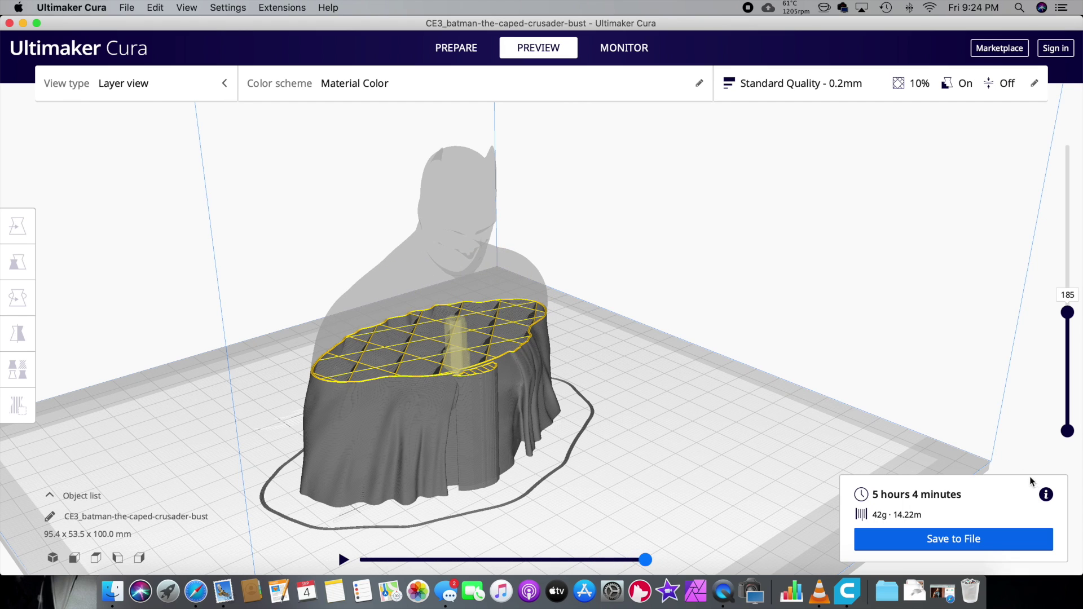
mouse_move(1045, 496)
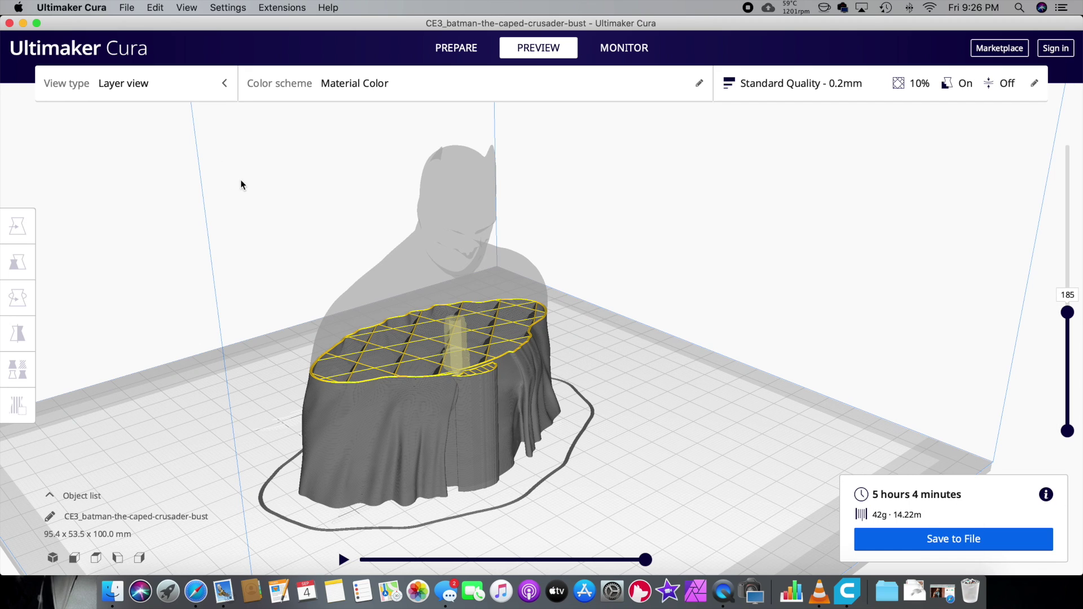
Set the currency to $ in the general preferences and close them.
click(54, 10)
click(74, 45)
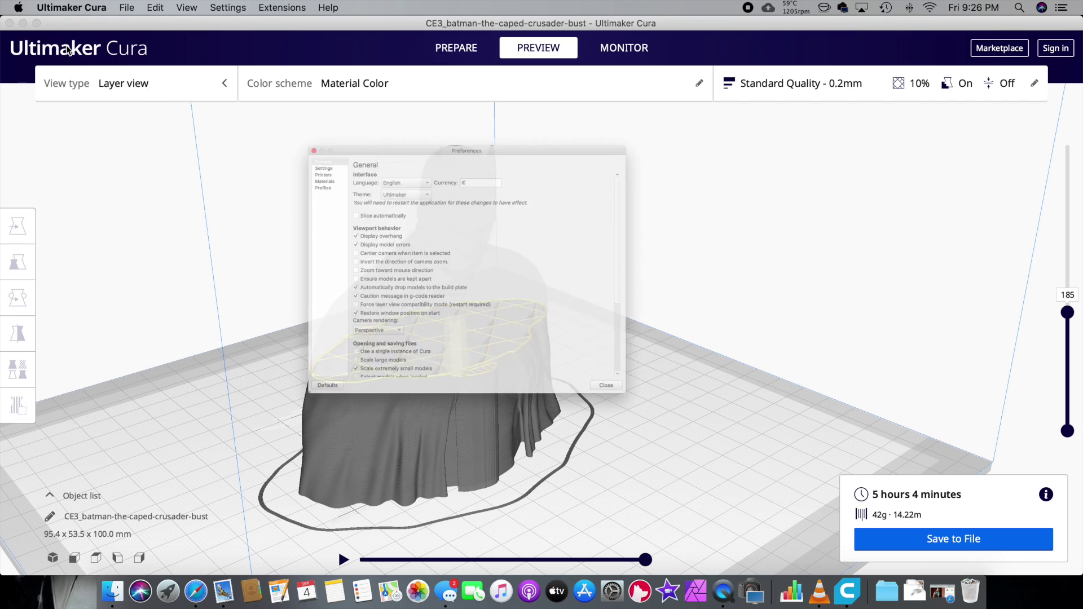
click(479, 125)
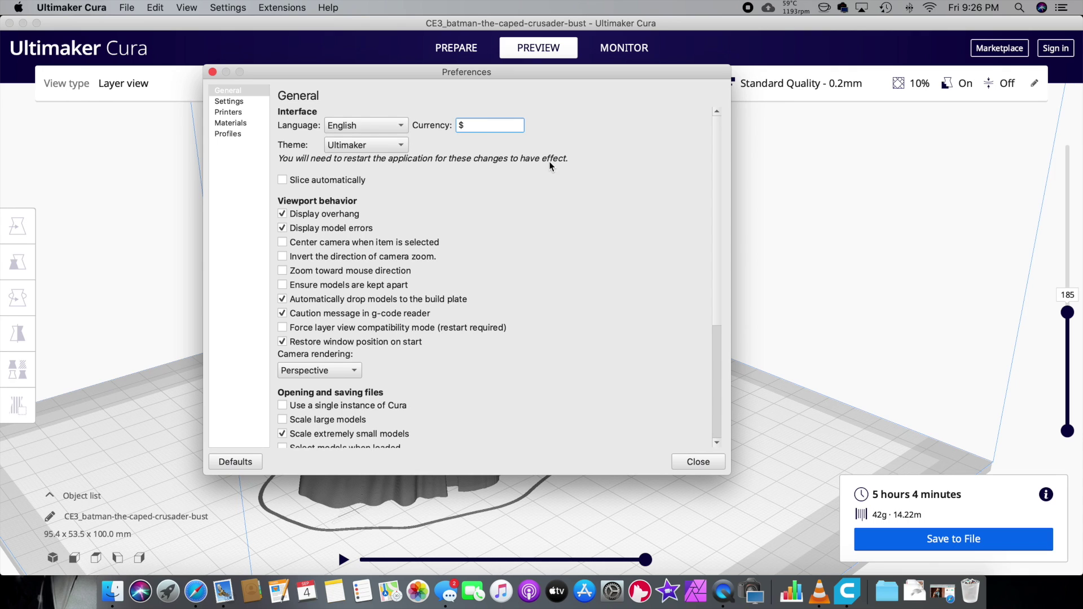
click(705, 462)
Return to the prepare stage, open the material manager for techbear, and set its filament cost to $22.
click(472, 53)
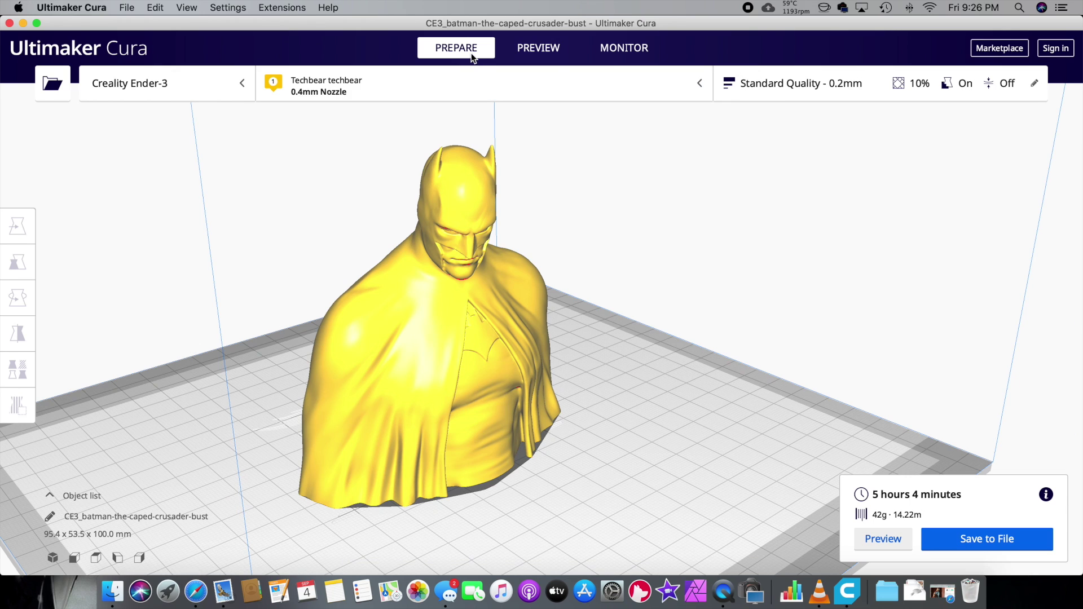
click(363, 85)
click(596, 154)
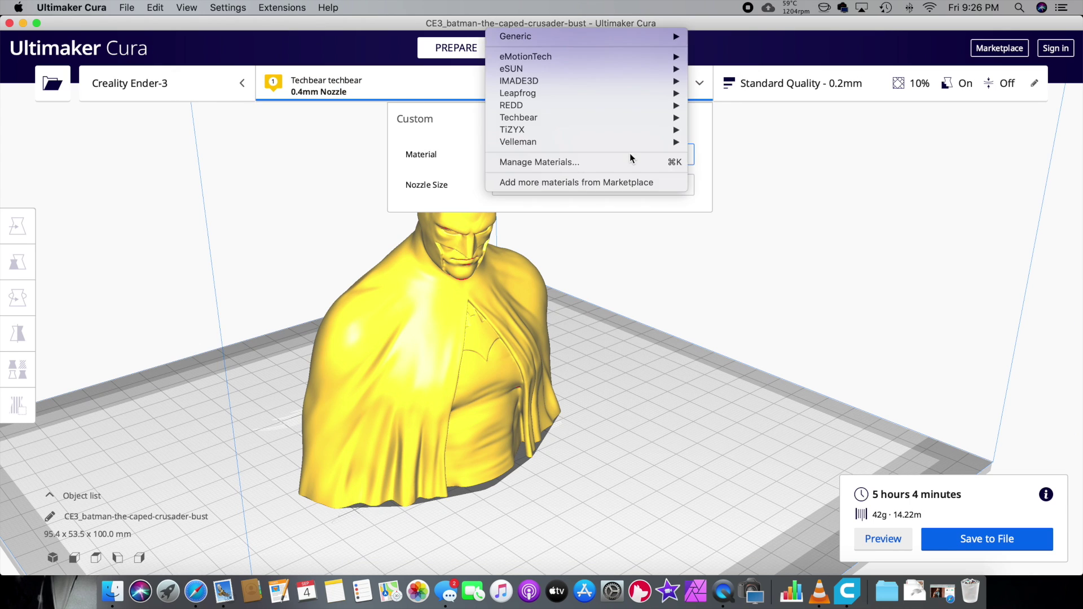
click(532, 163)
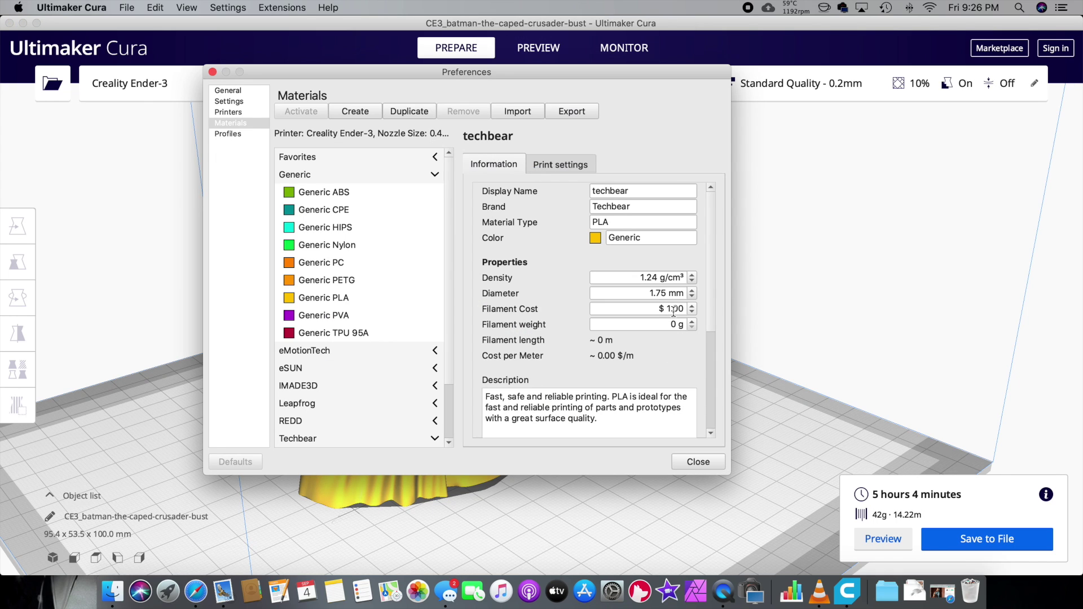
drag(681, 309, 670, 309)
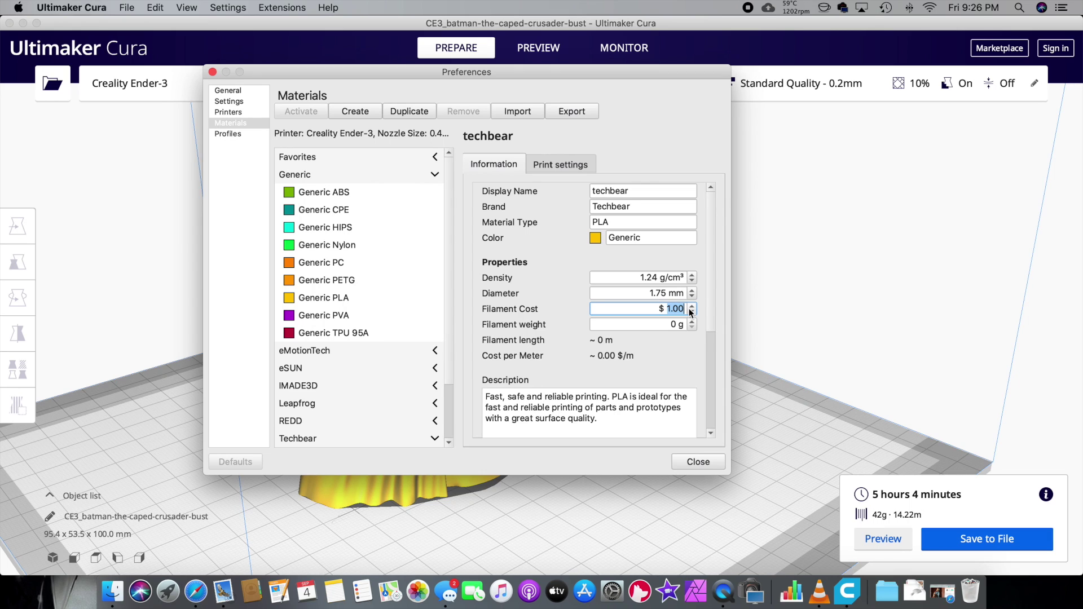
text(22)
Set the techbear filament weight to 1000 g and close the material settings.
click(677, 324)
text(1000)
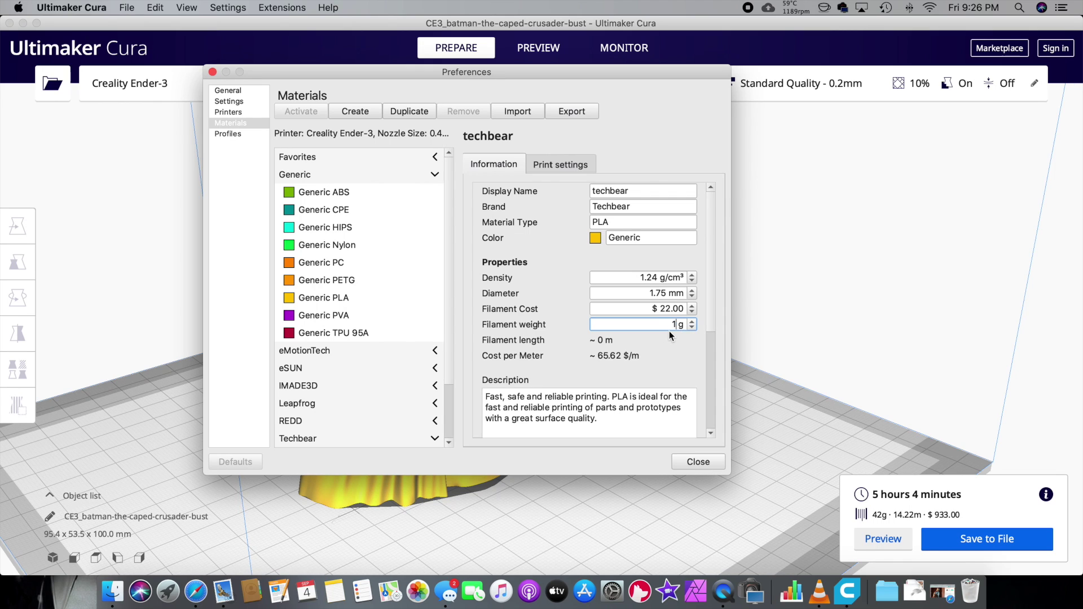
key(shift+Tab)
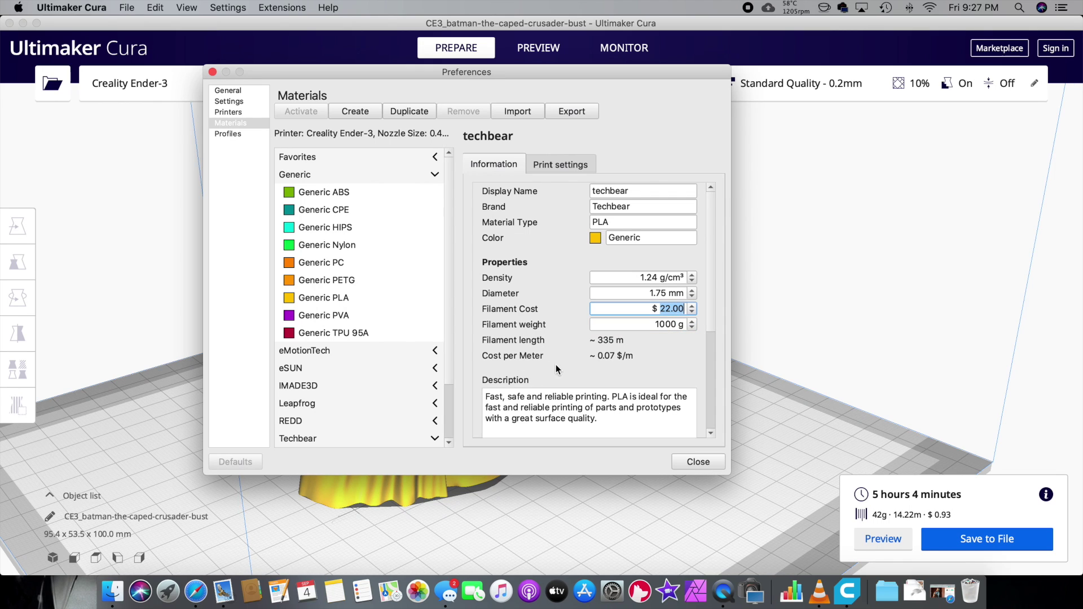
key(shift+Tab)
key(shift+Tab)
key(shift+Tab)
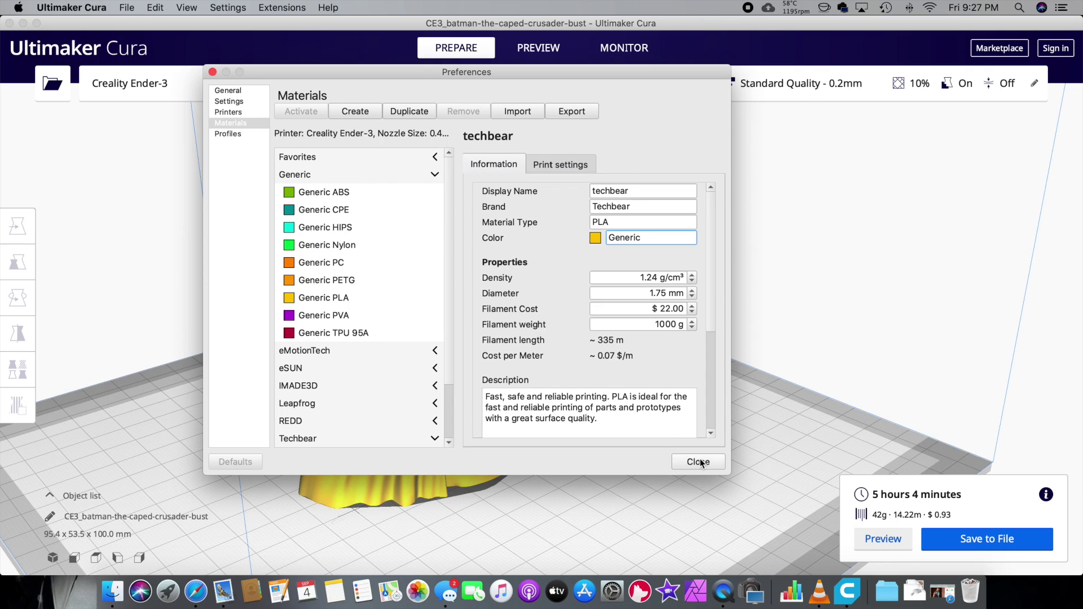
click(699, 461)
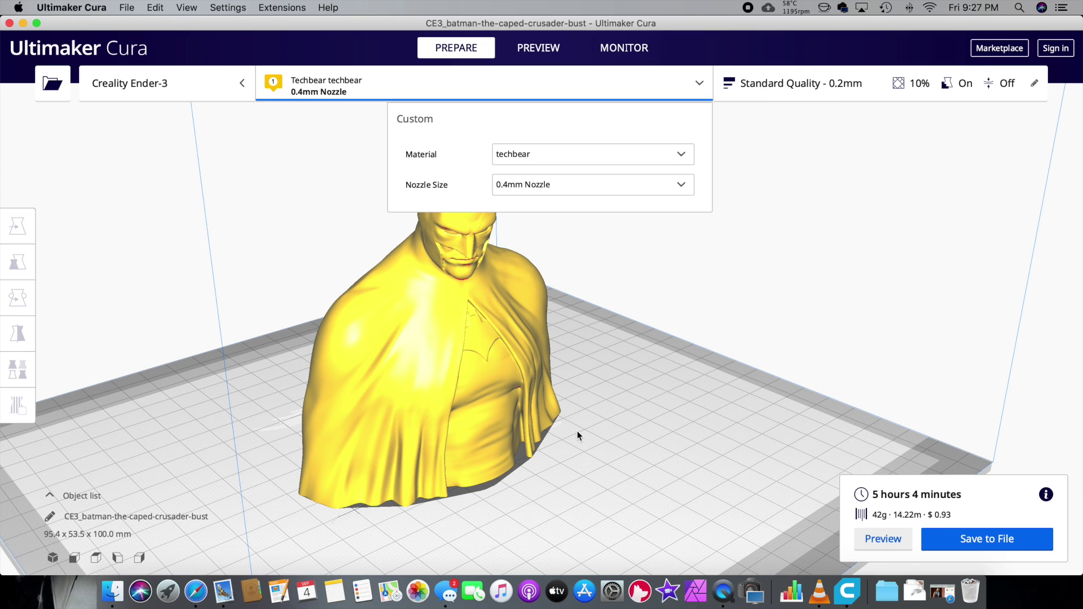
click(675, 101)
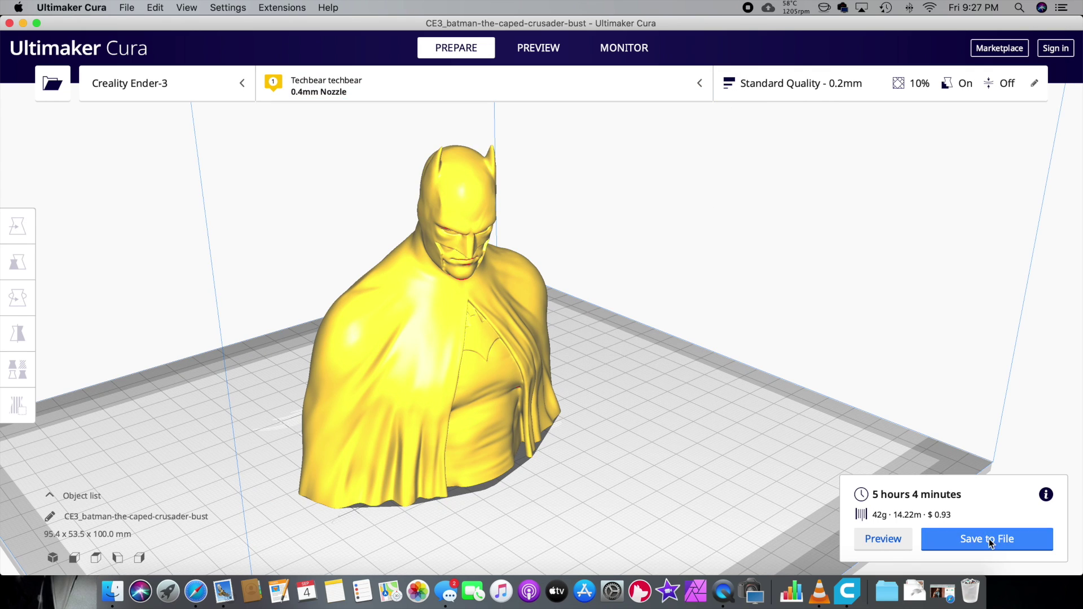
Preview the sliced bust with its time and material estimates, and show all 499 layers.
click(897, 542)
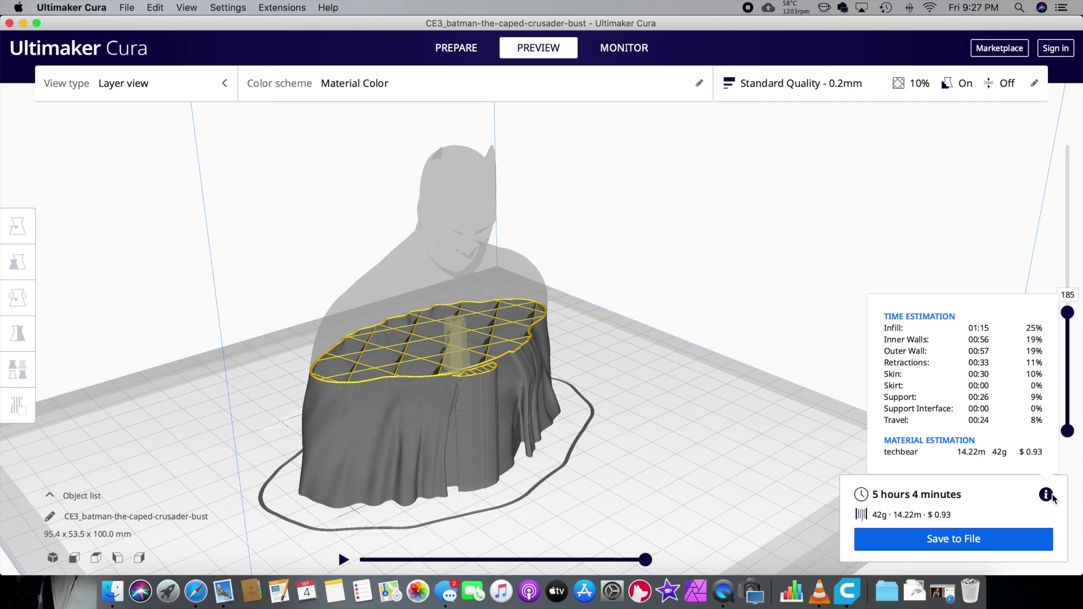
drag(1067, 313, 1052, 118)
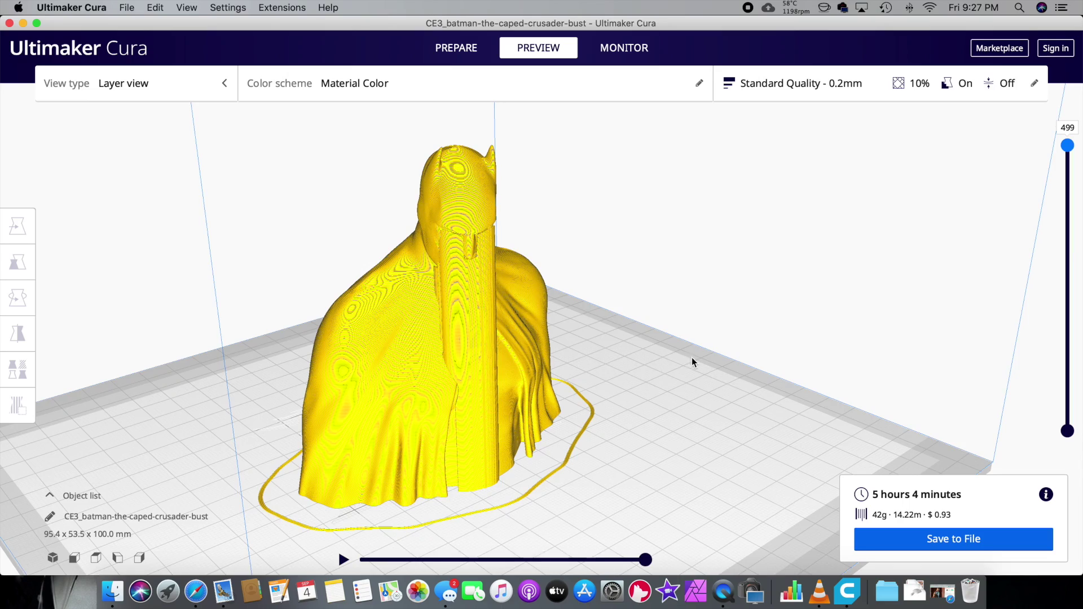
right_drag(692, 359, 660, 345)
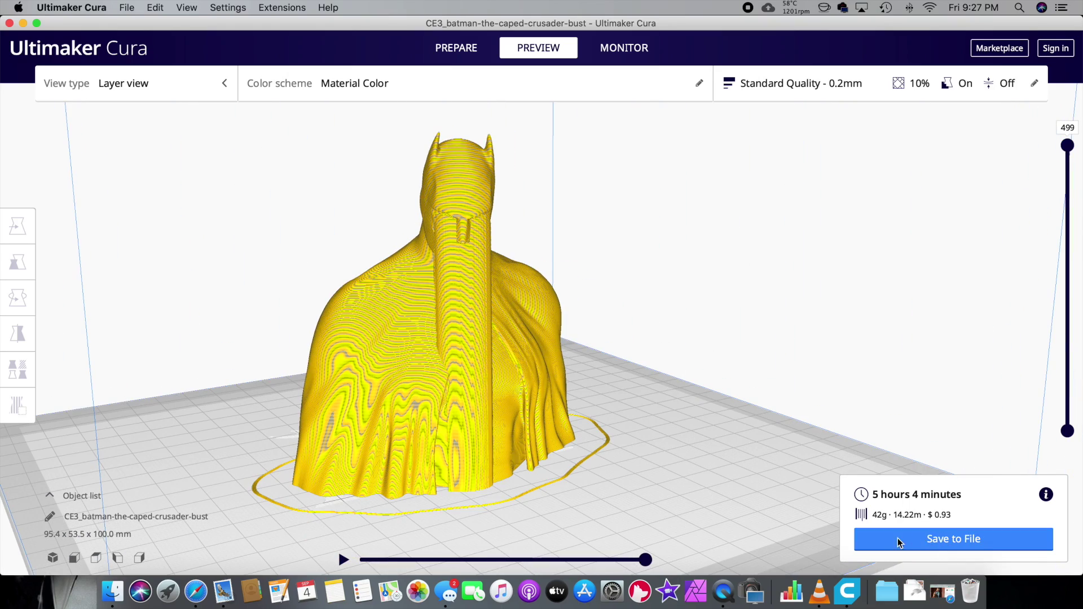
Save the sliced bust to the Desktop as a G-code file named batman-TB.
click(923, 540)
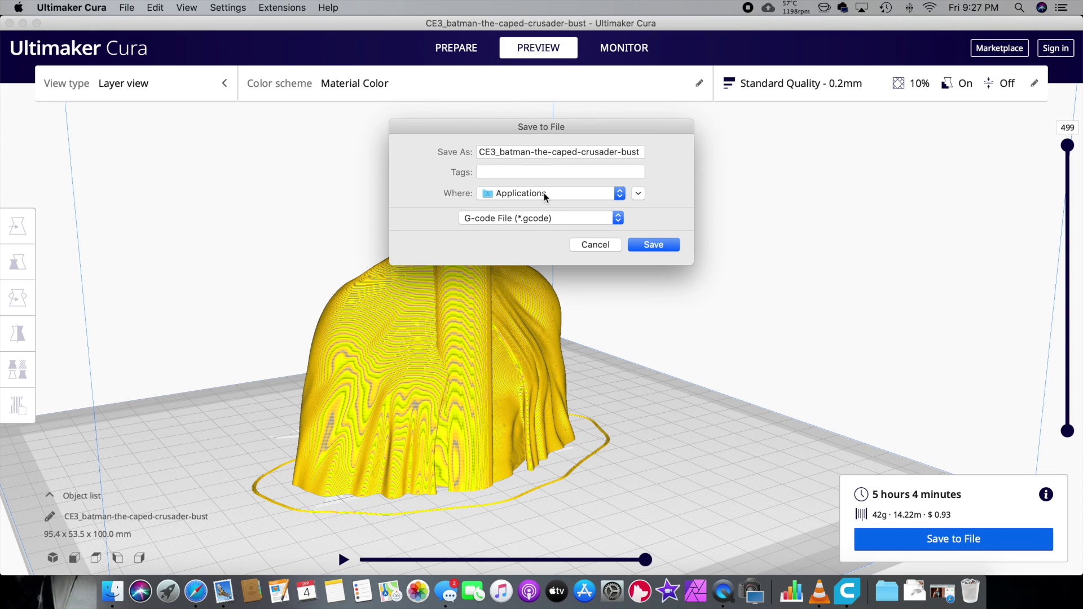
click(544, 195)
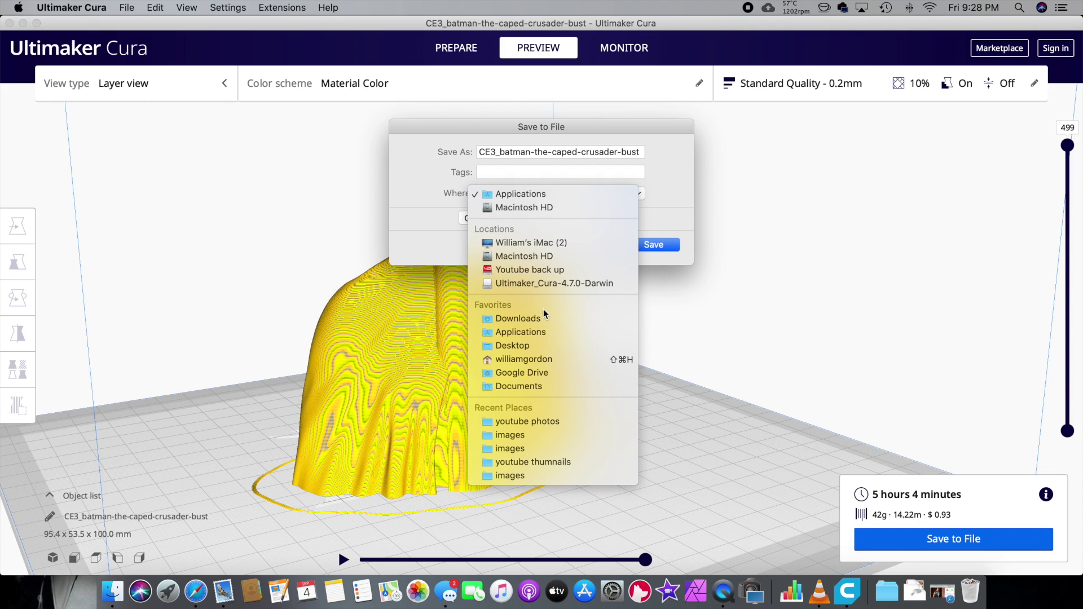
click(543, 344)
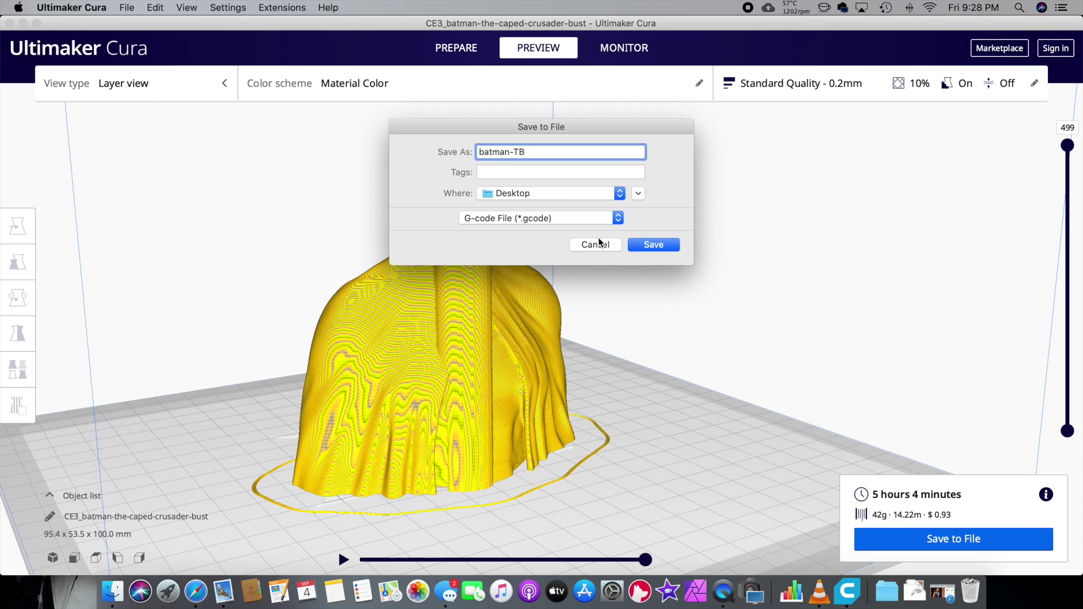
click(653, 246)
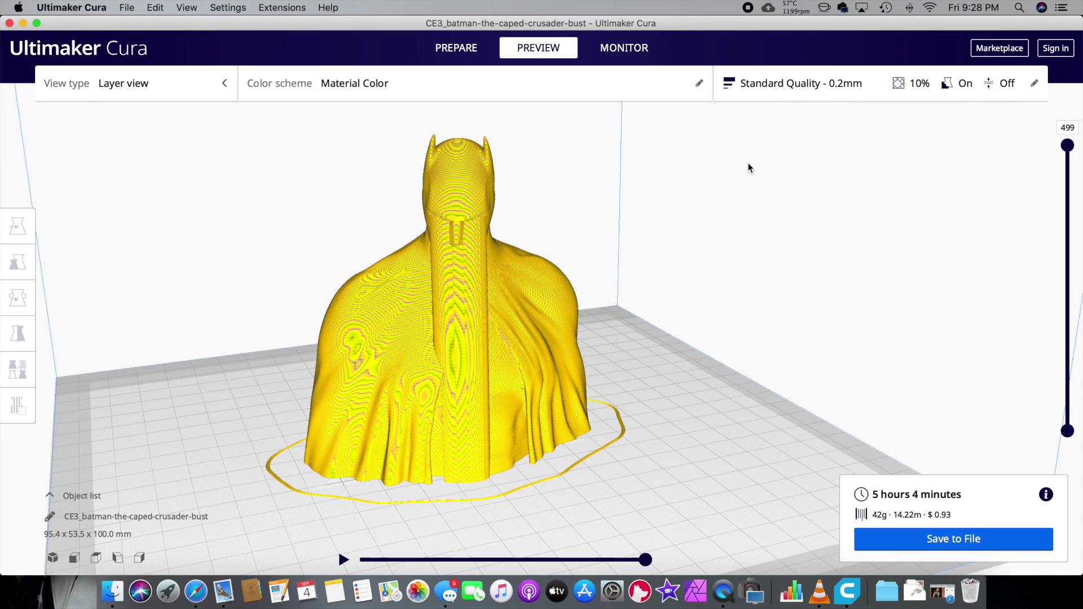
Open the preview's color scheme options, switch the Extruder 1 display off and back on, and show the travels.
click(347, 90)
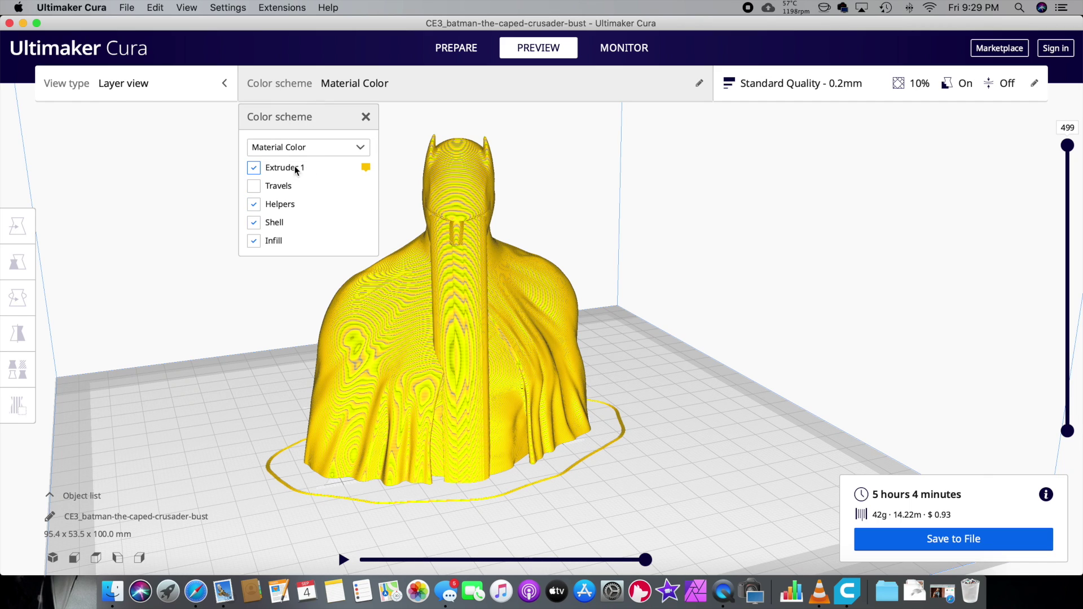
click(252, 171)
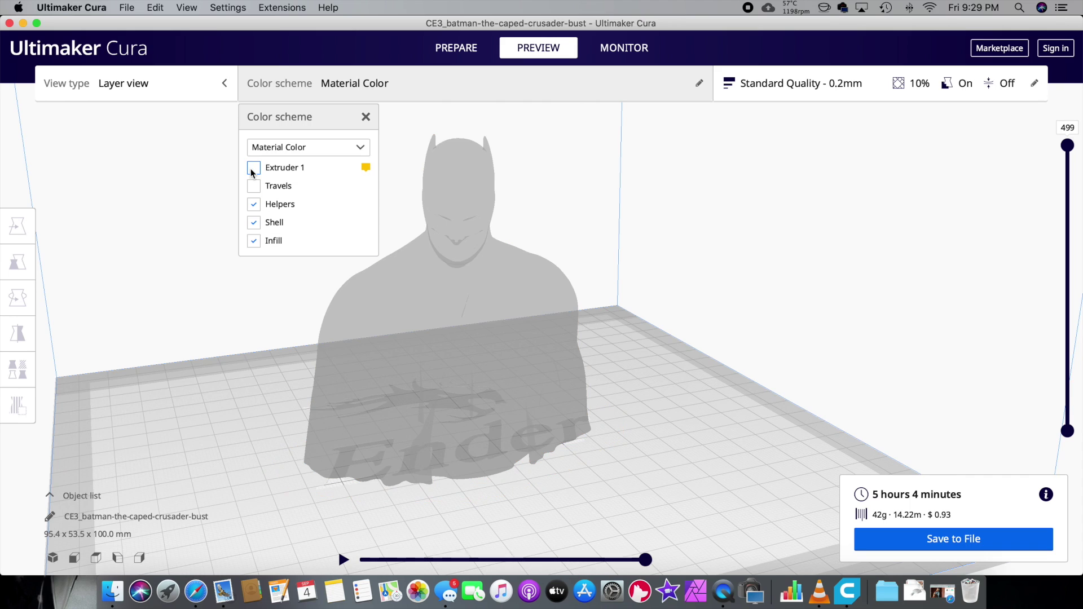
click(253, 171)
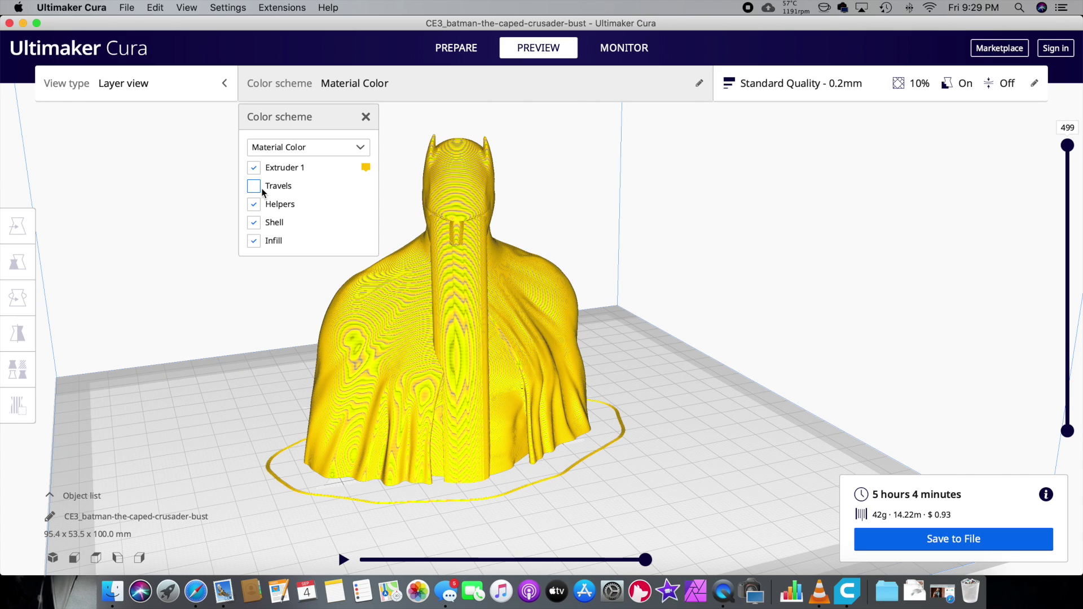
click(253, 186)
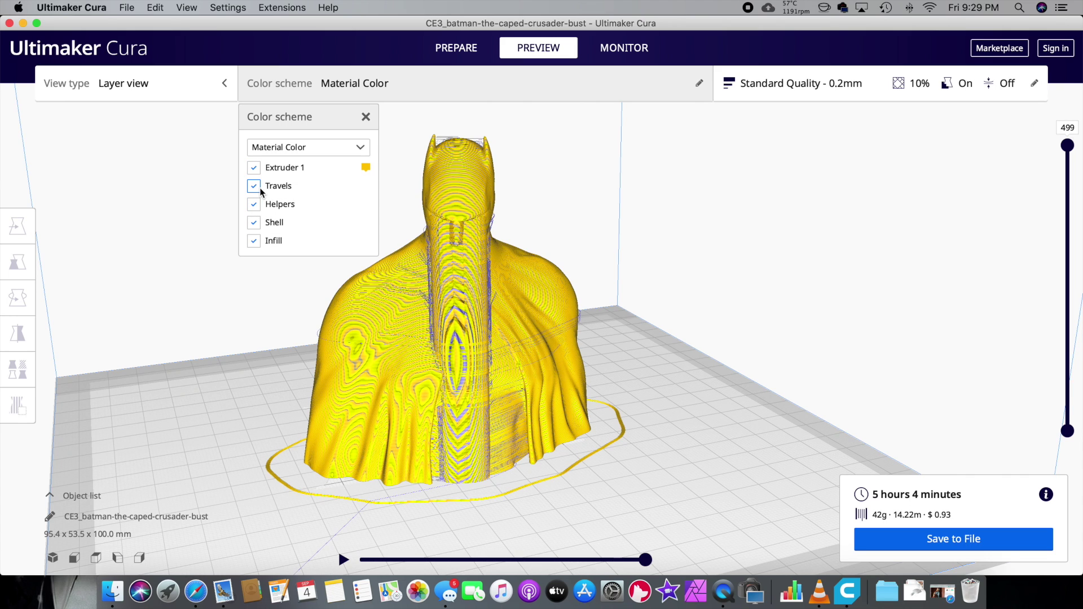
With the visible layers lowered to 187, hide the infill, travels and helpers to examine only the bust's shell.
click(254, 223)
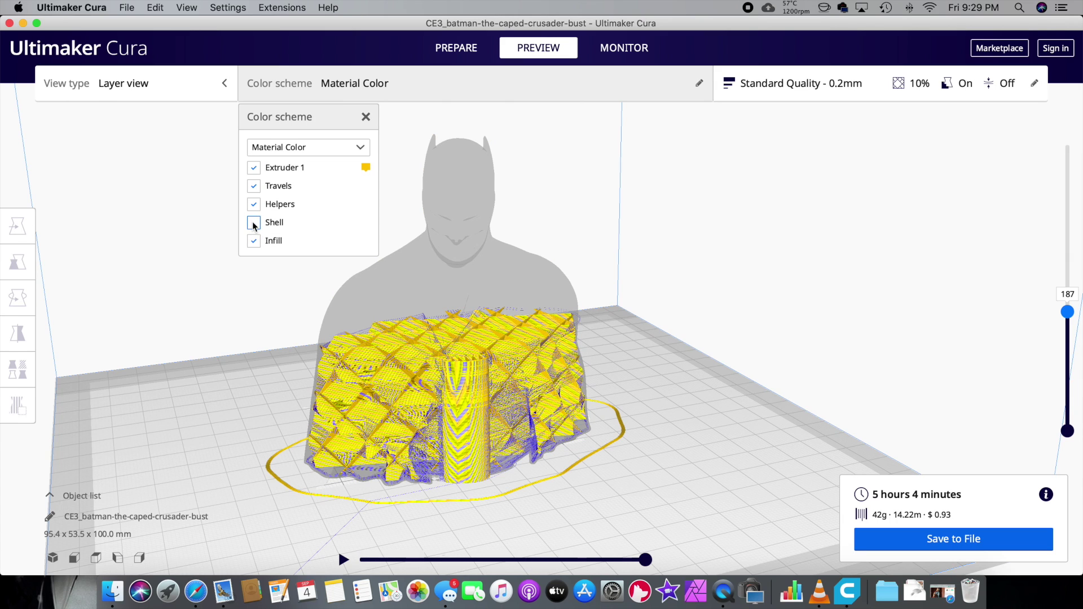
click(254, 241)
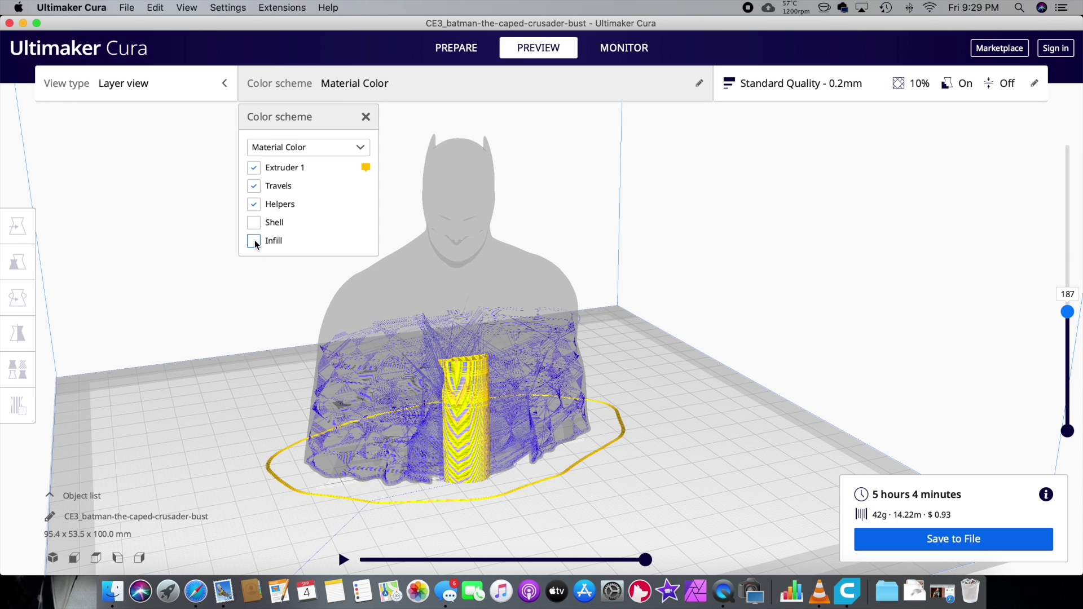
click(257, 186)
click(257, 205)
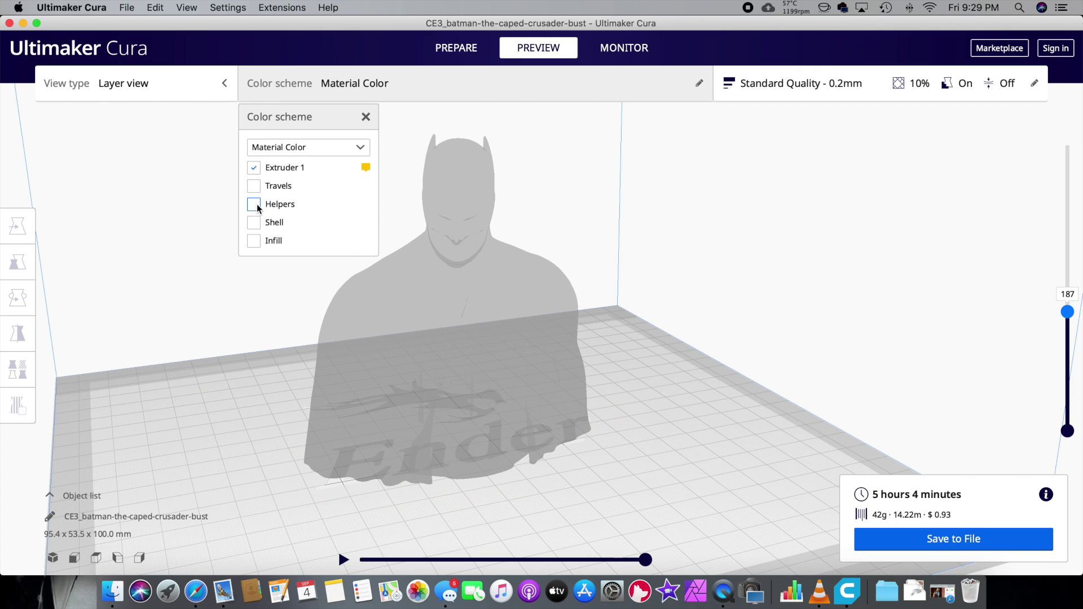
click(255, 222)
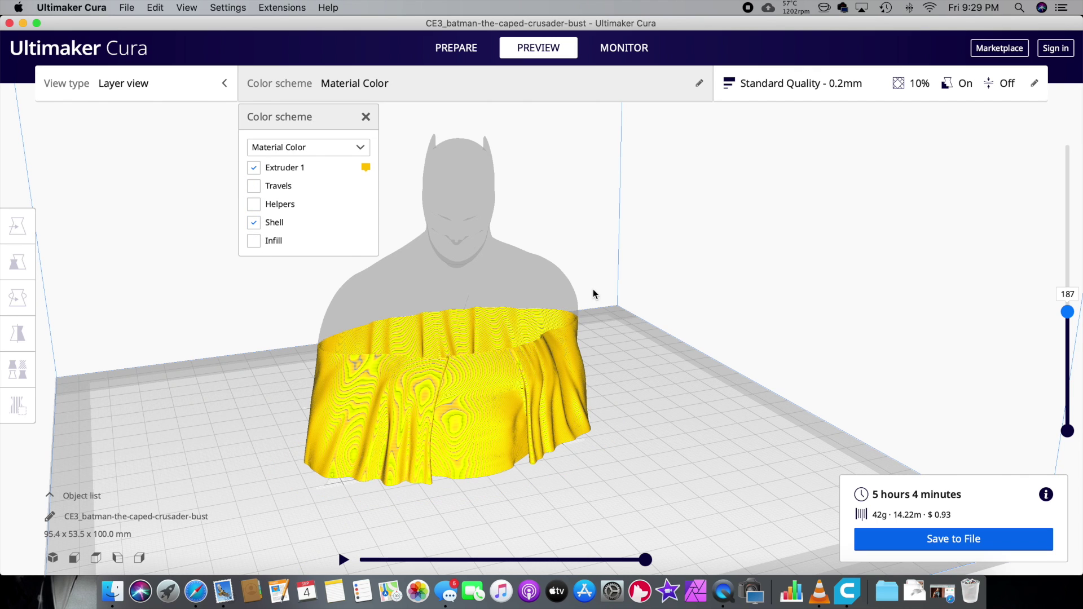
mouse_move(593, 289)
right_down()
mouse_move(628, 326)
mouse_move(622, 344)
mouse_move(591, 296)
right_up()
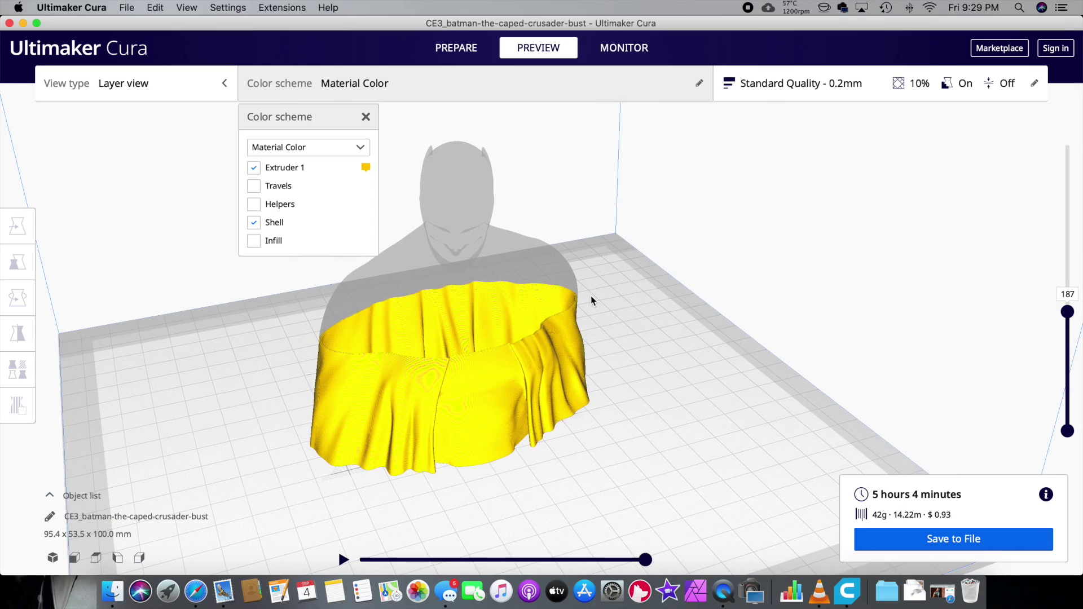
Hide the shell, show only the infill, and raise the visible layers to 499.
click(254, 222)
click(254, 240)
right_drag(564, 379, 626, 366)
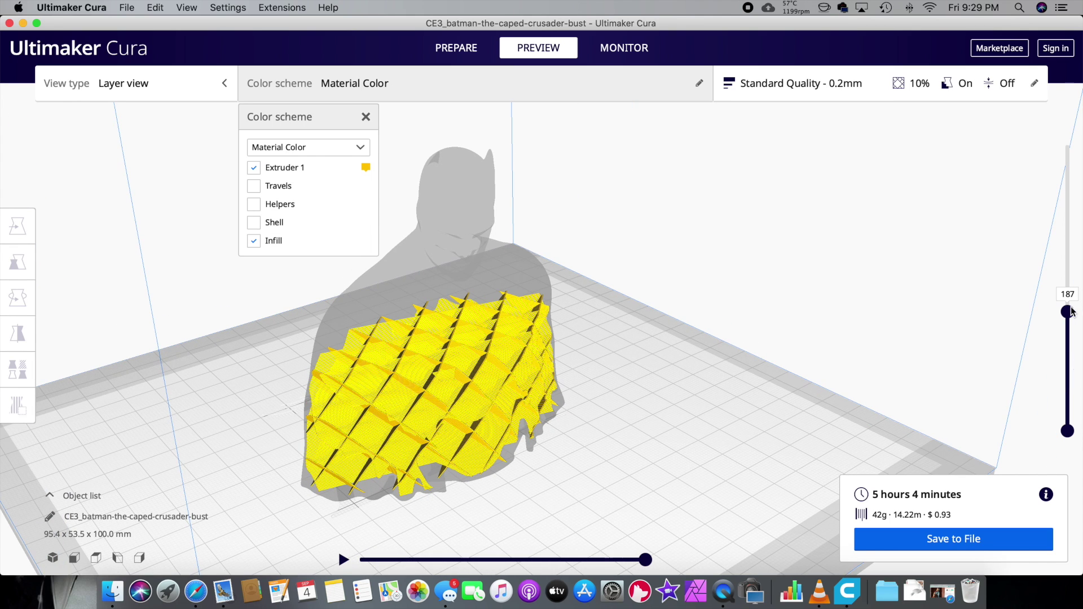
drag(1067, 309, 1067, 135)
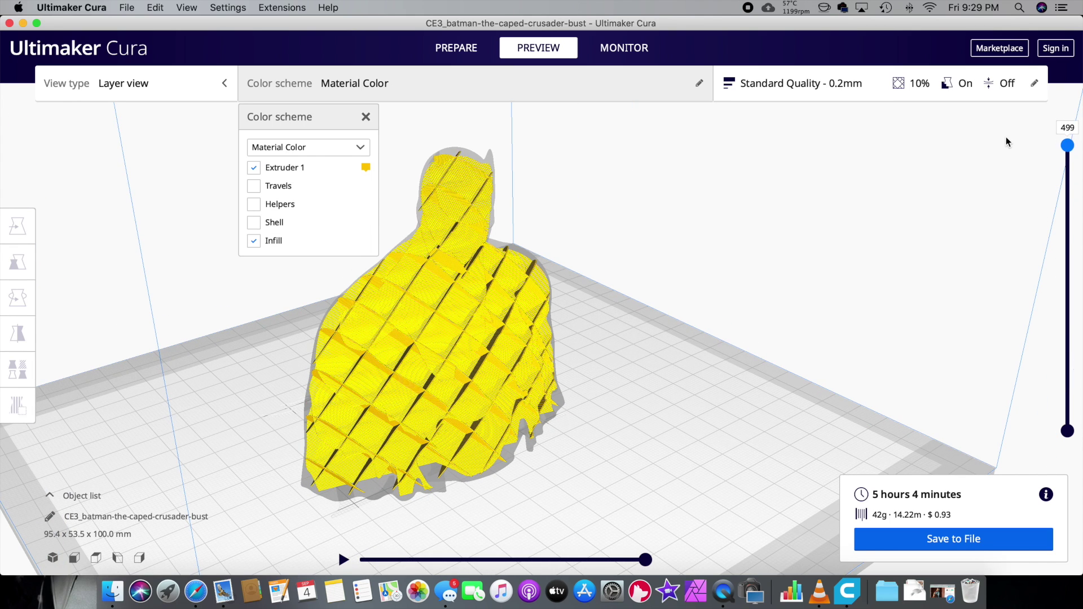
Show the shell and helpers together with the infill, and lower the visible layers to examine the bust's interior.
click(254, 241)
click(253, 222)
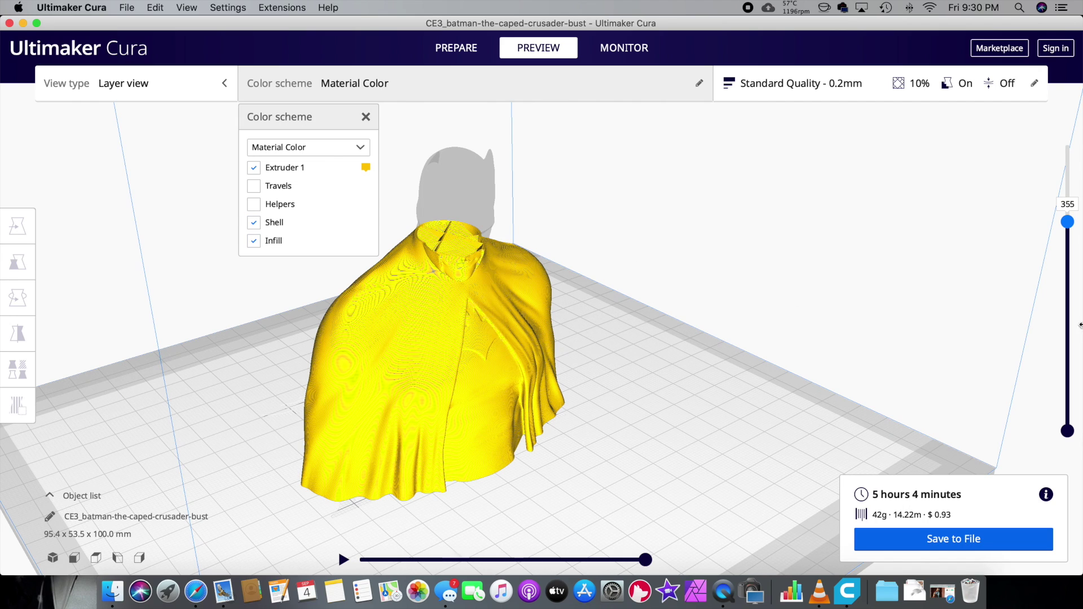
click(254, 204)
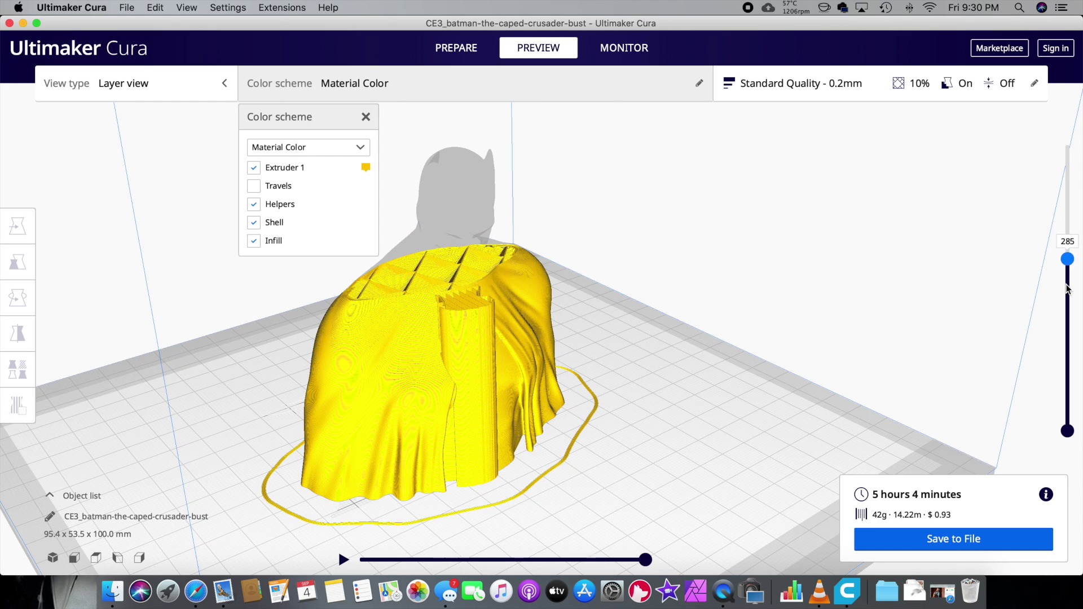
drag(1067, 289, 1067, 316)
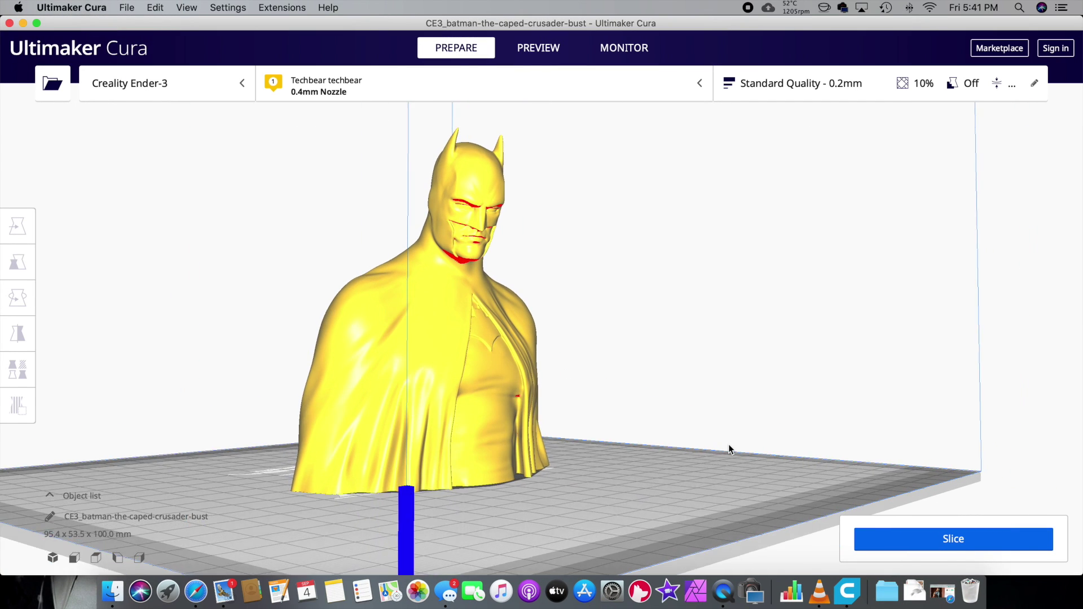
right_drag(729, 445, 729, 454)
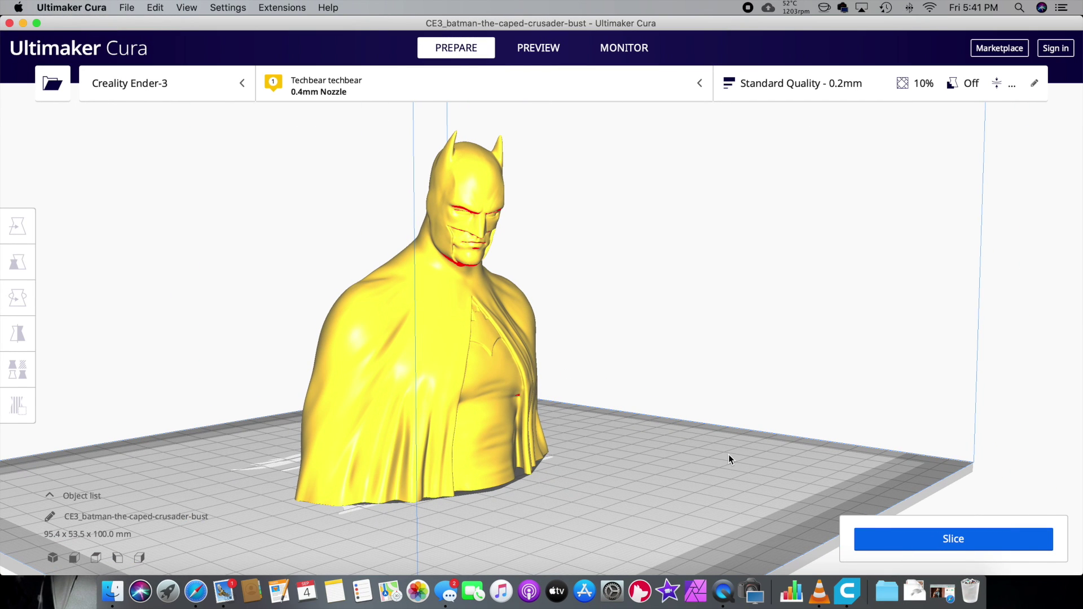